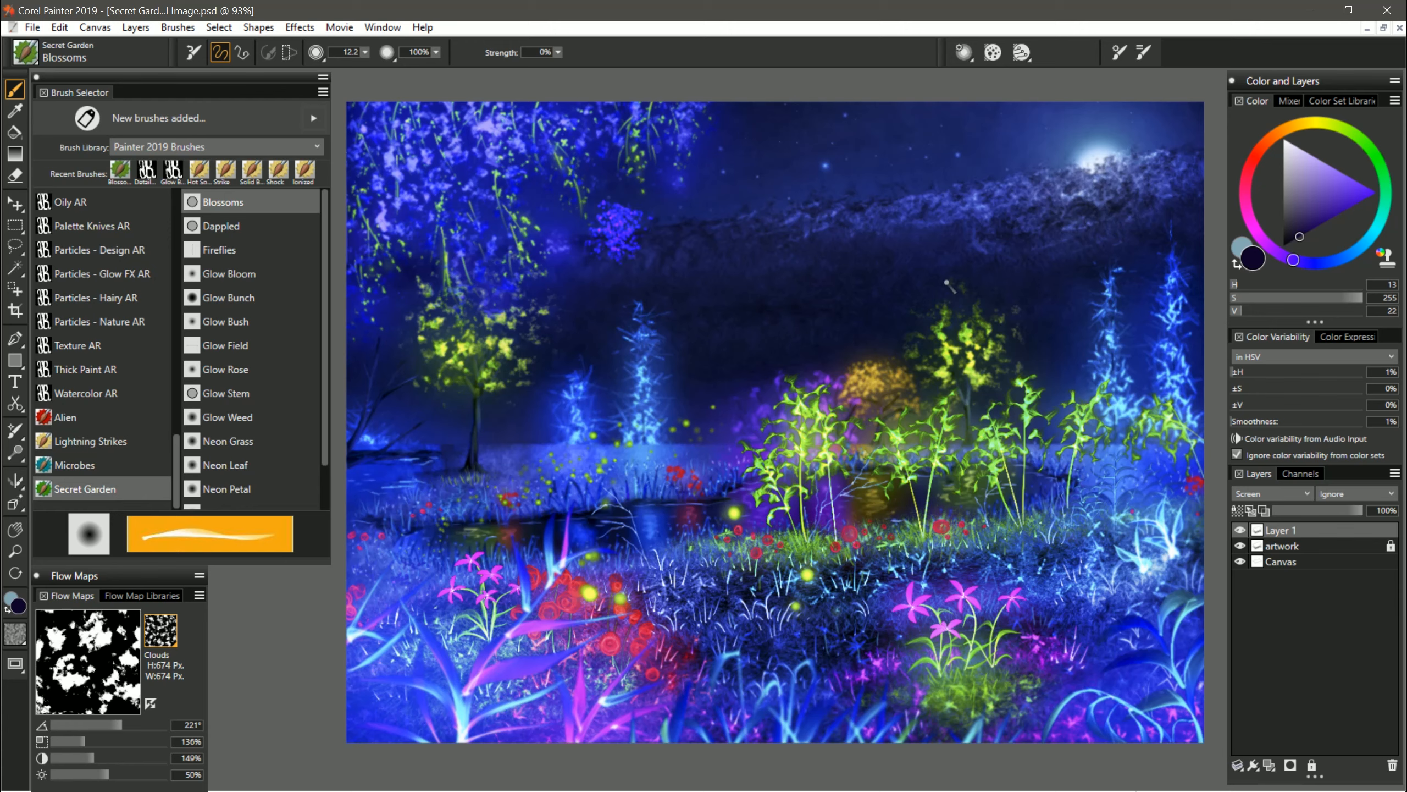
# - Paint Blossoms clusters in the dark area in a brighter violet-blue, setting hue variability to 11% and smoothness to 24% for the last cluster
pyautogui.click(1323, 223)
pyautogui.moveTo(663, 233)
pyautogui.mouseDown()
pyautogui.moveTo(686, 273)
pyautogui.moveTo(655, 276)
pyautogui.moveTo(678, 267)
pyautogui.moveTo(663, 233)
pyautogui.moveTo(702, 275)
pyautogui.mouseUp()
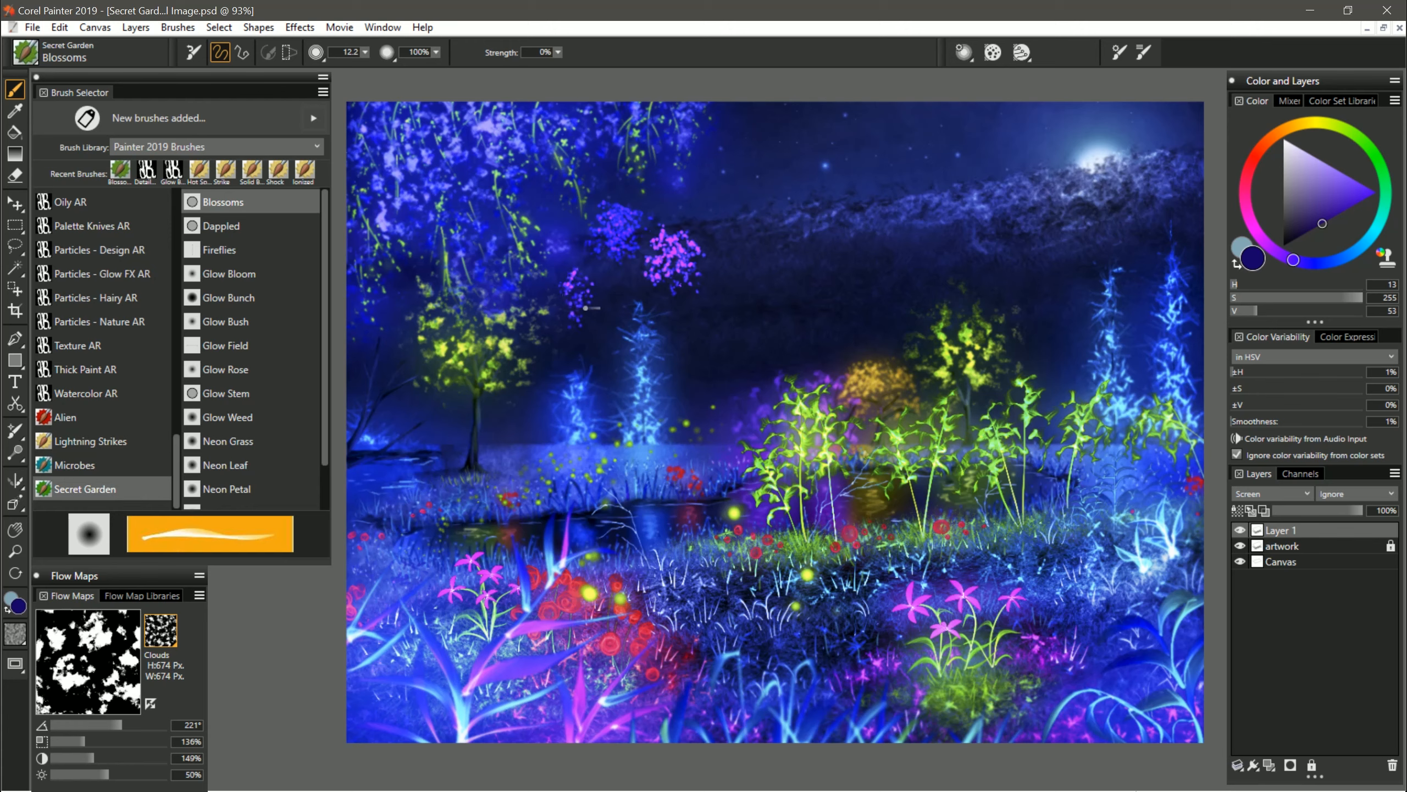
pyautogui.click(1259, 372)
pyautogui.click(1263, 422)
pyautogui.moveTo(740, 316)
pyautogui.mouseDown()
pyautogui.moveTo(772, 320)
pyautogui.moveTo(777, 294)
pyautogui.moveTo(722, 294)
pyautogui.moveTo(757, 350)
pyautogui.moveTo(796, 339)
pyautogui.mouseUp()
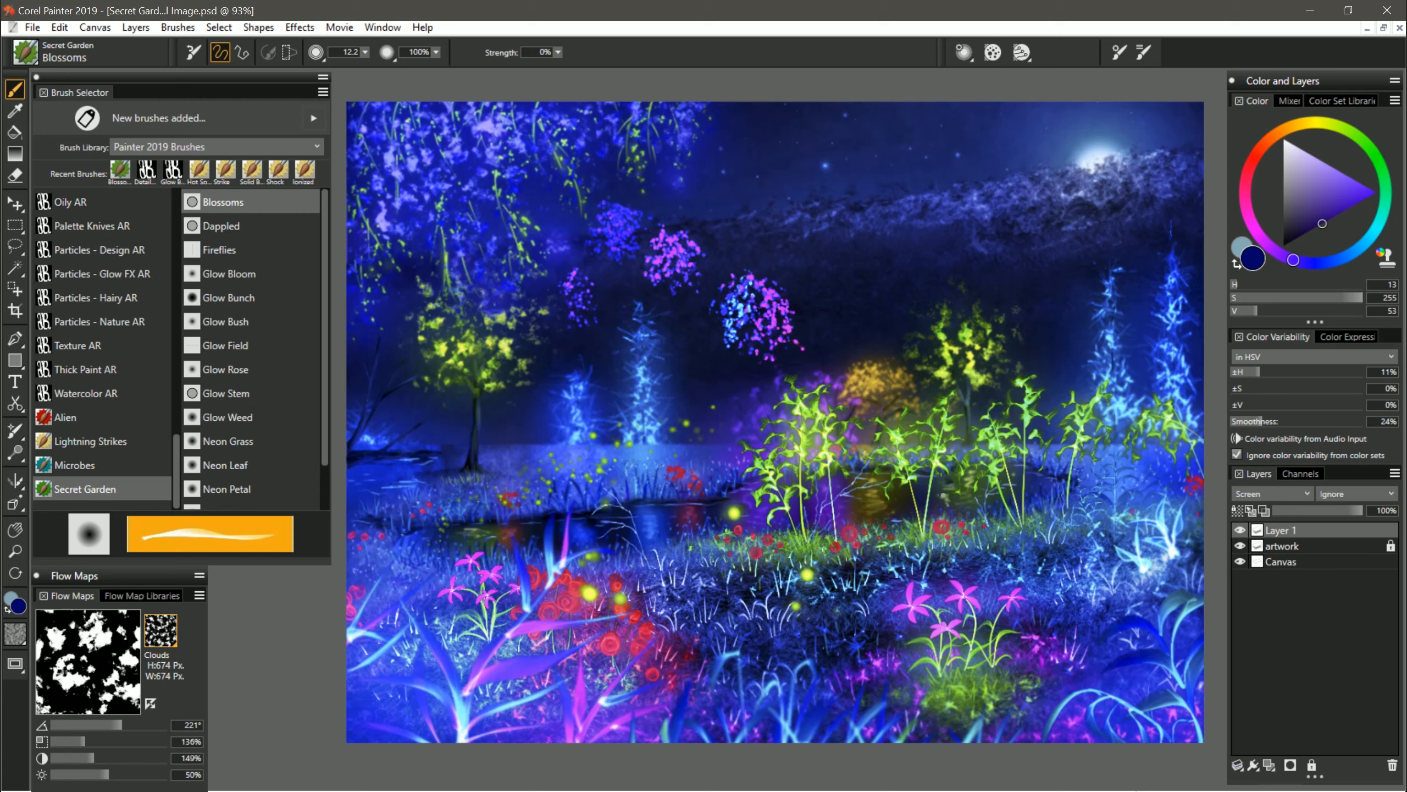
# - Move the painted blossoms over the purple bush with the Layer Adjuster and try Layer 1 in Normal blending mode
pyautogui.click(14, 204)
pyautogui.moveTo(755, 313); pyautogui.dragTo(824, 396)
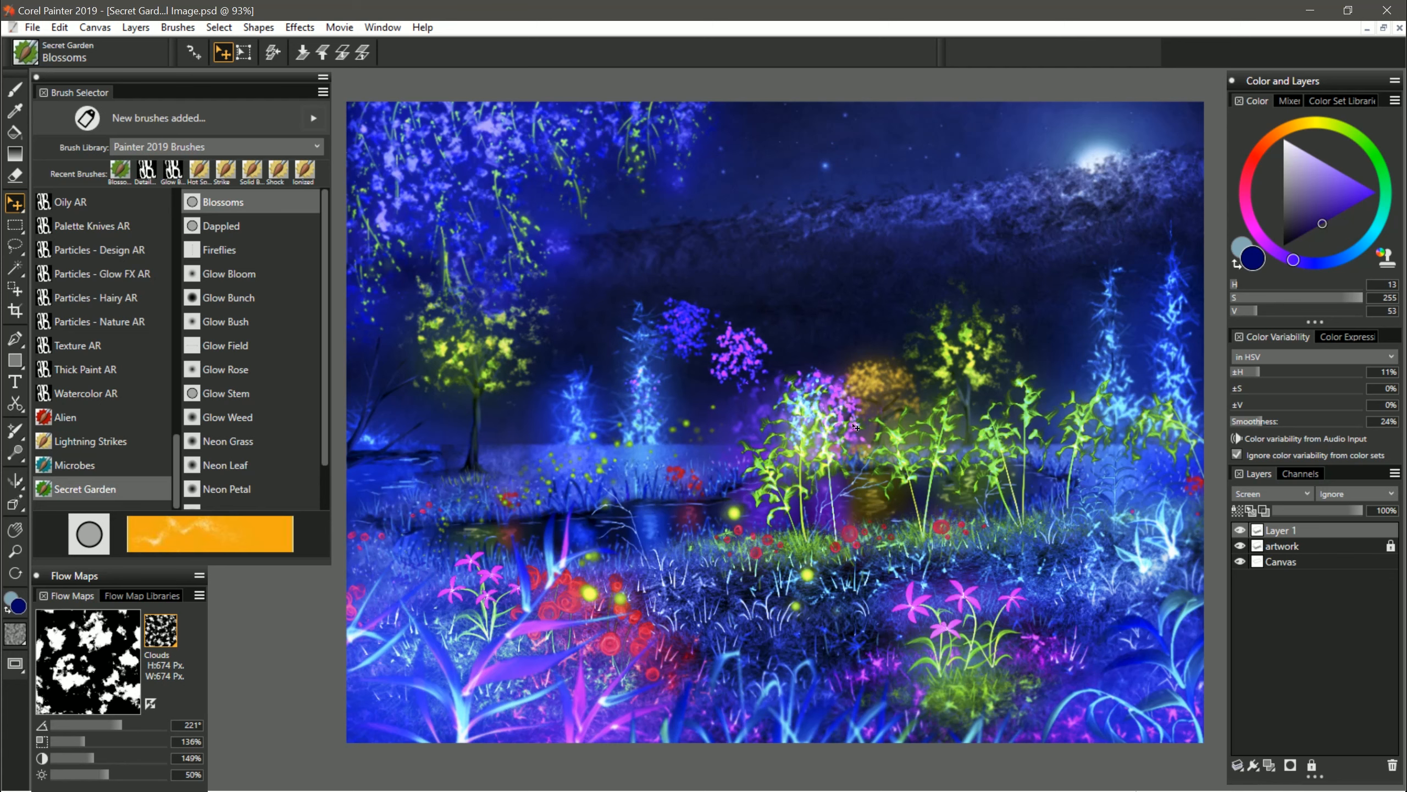
pyautogui.click(1266, 495)
pyautogui.click(1258, 260)
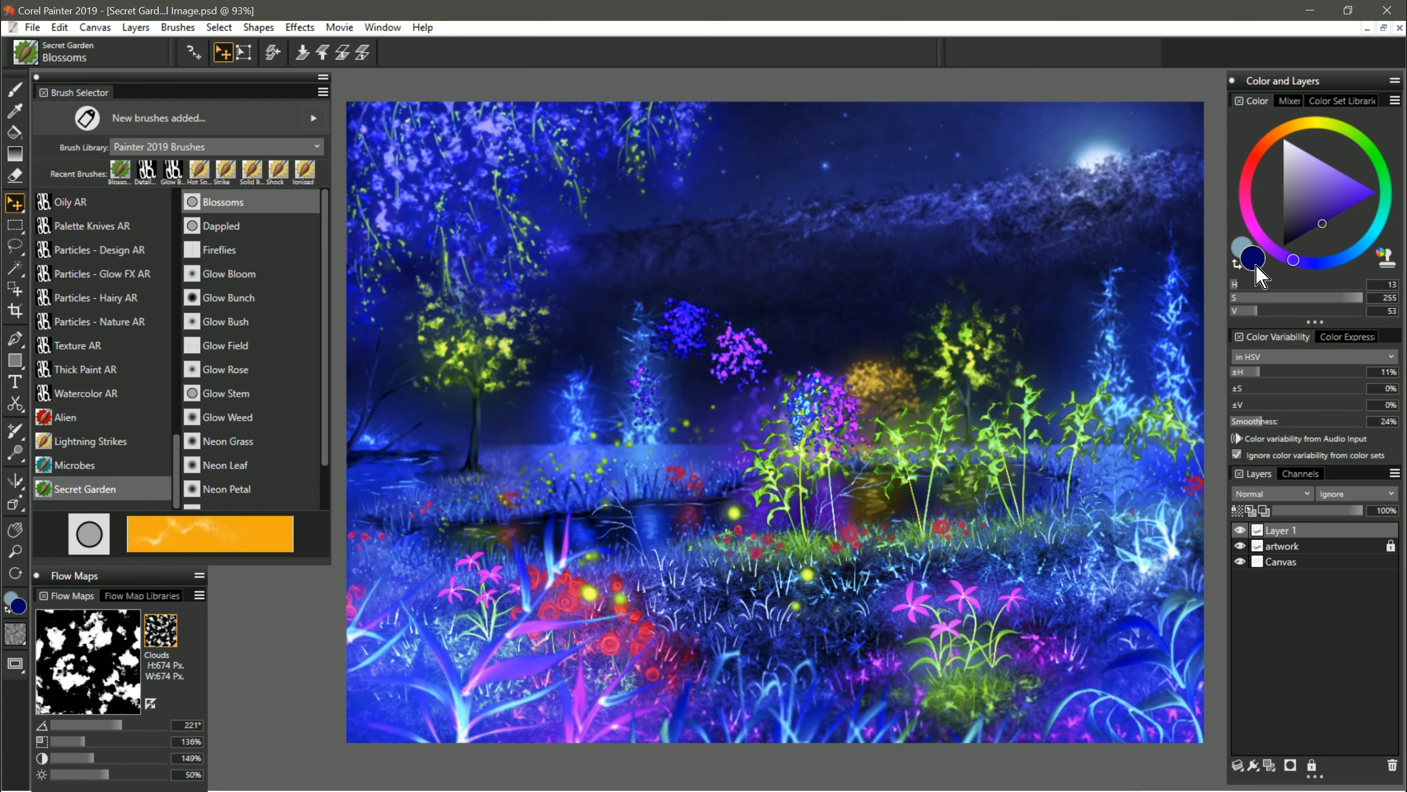
pyautogui.moveTo(837, 420); pyautogui.dragTo(843, 408)
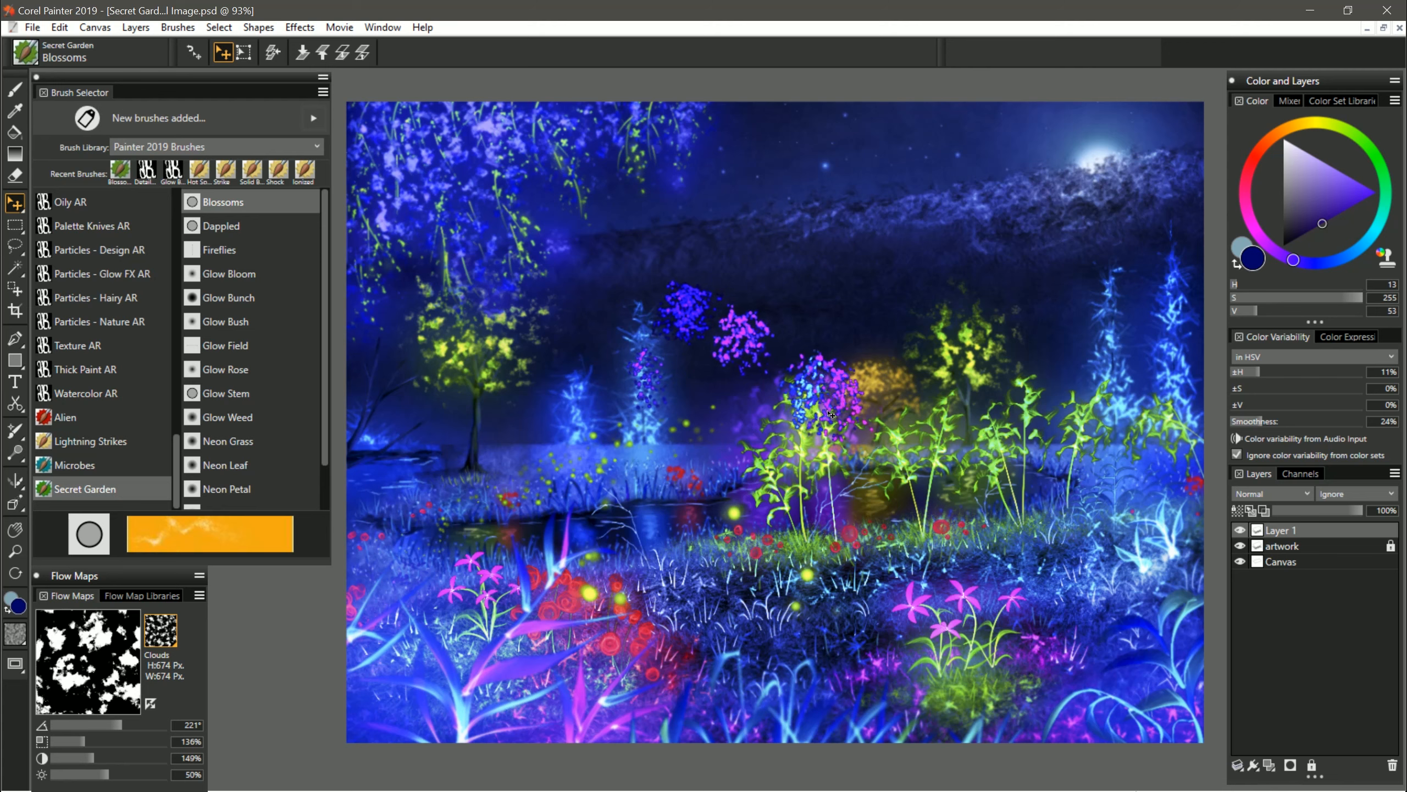
pyautogui.moveTo(824, 409); pyautogui.dragTo(823, 441)
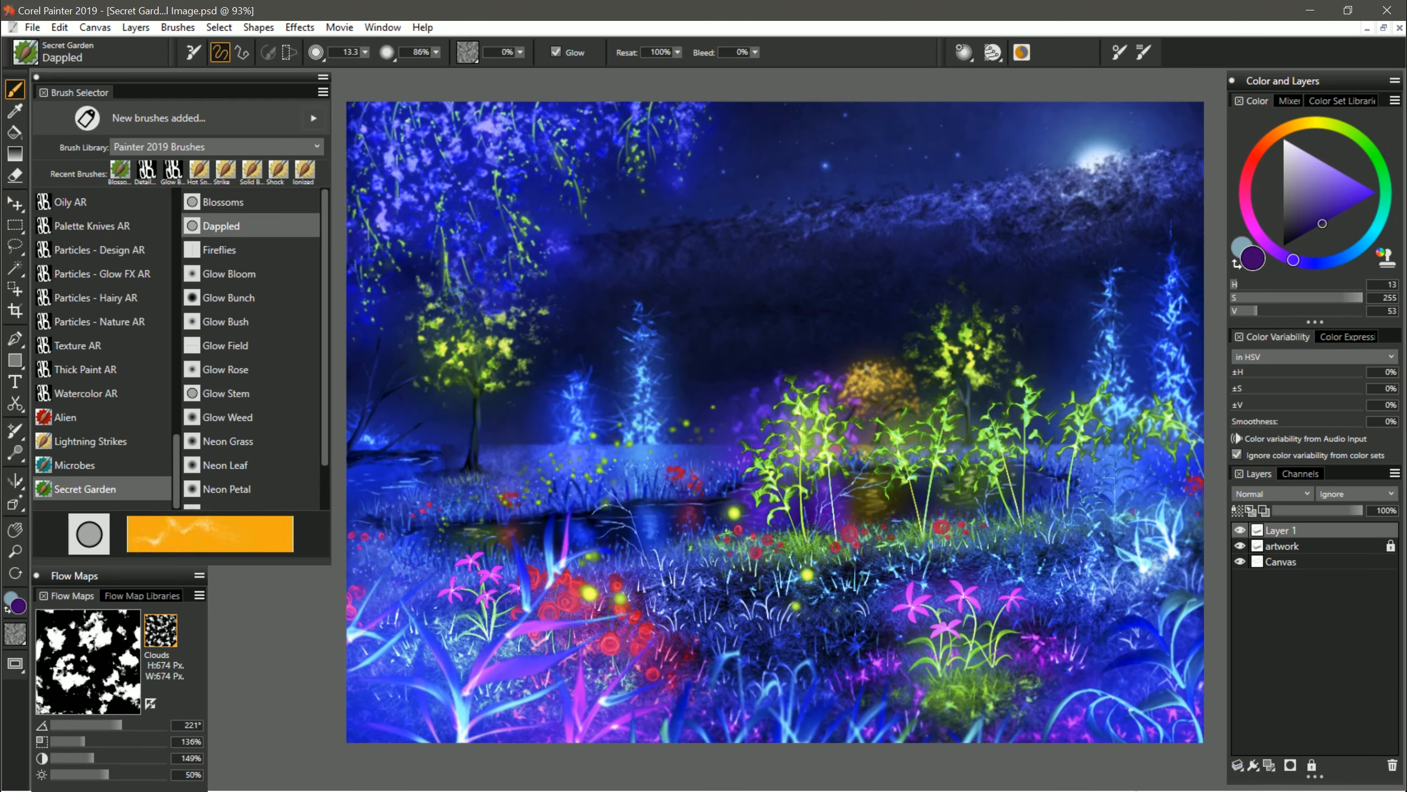
# - Set Layer 1 to Screen blending and paint Dappled strokes across the hillside in a medium blue (H 244, S 139, V 91)
pyautogui.click(1269, 494)
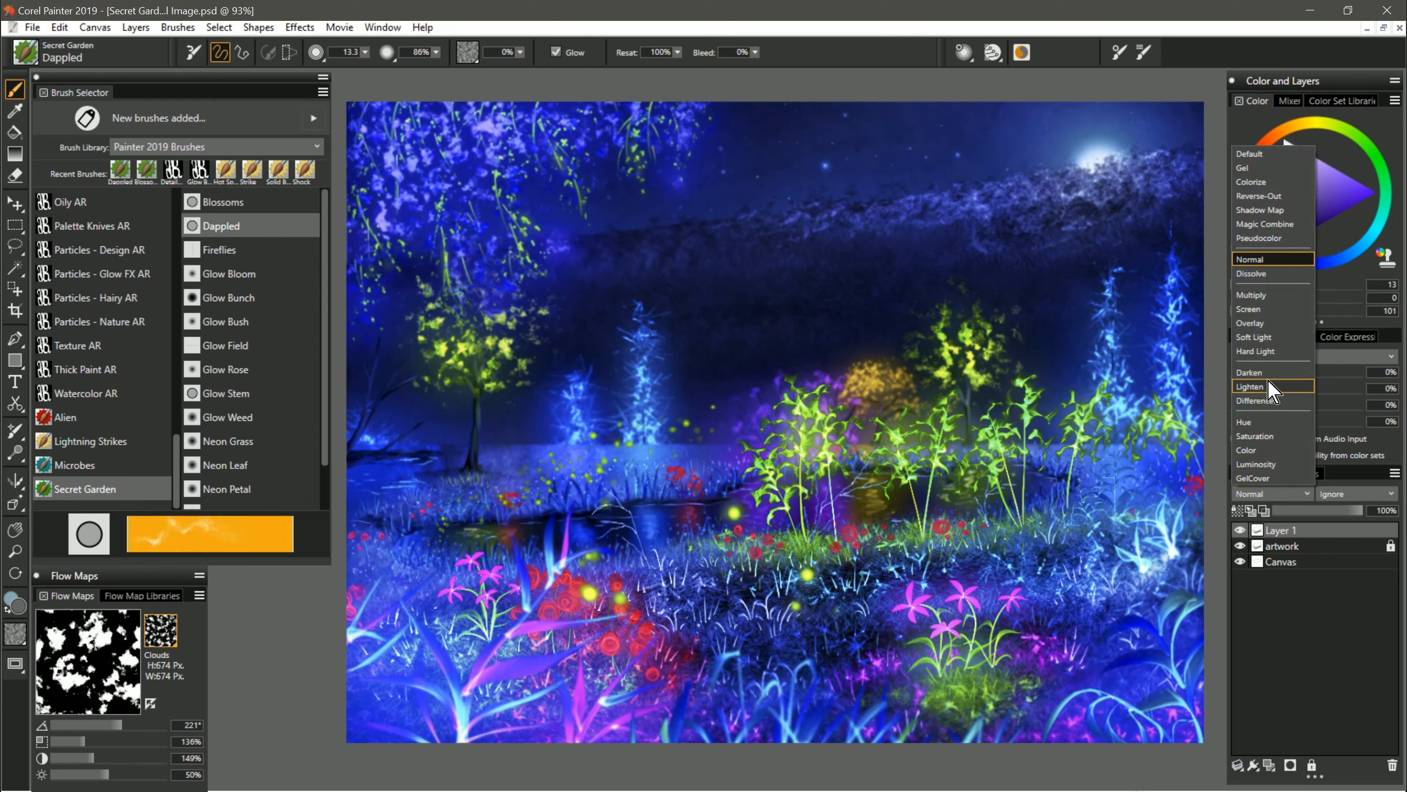
pyautogui.click(1267, 311)
pyautogui.moveTo(1295, 225)
pyautogui.mouseDown()
pyautogui.moveTo(1306, 236)
pyautogui.moveTo(1320, 207)
pyautogui.mouseUp()
pyautogui.click(1335, 260)
pyautogui.click(1319, 210)
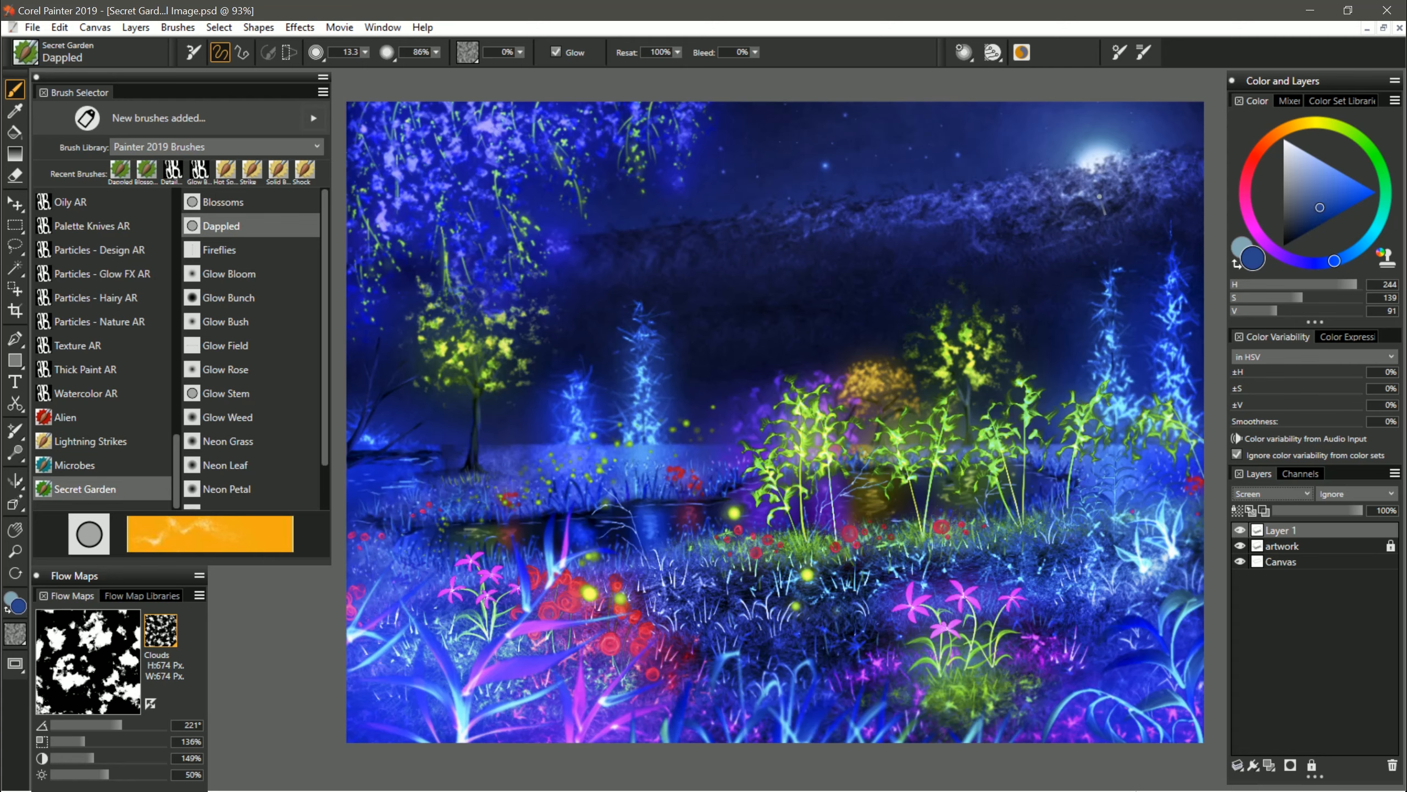
pyautogui.moveTo(1130, 186)
pyautogui.mouseDown()
pyautogui.moveTo(993, 213)
pyautogui.moveTo(1050, 208)
pyautogui.moveTo(1055, 236)
pyautogui.moveTo(1118, 251)
pyautogui.moveTo(1043, 209)
pyautogui.moveTo(898, 206)
pyautogui.moveTo(1085, 281)
pyautogui.moveTo(902, 274)
pyautogui.moveTo(829, 253)
pyautogui.moveTo(1077, 264)
pyautogui.moveTo(1107, 199)
pyautogui.moveTo(1170, 230)
pyautogui.moveTo(1136, 251)
pyautogui.moveTo(1052, 265)
pyautogui.moveTo(750, 265)
pyautogui.moveTo(835, 290)
pyautogui.moveTo(809, 298)
pyautogui.moveTo(772, 247)
pyautogui.moveTo(808, 273)
pyautogui.moveTo(818, 361)
pyautogui.mouseUp()
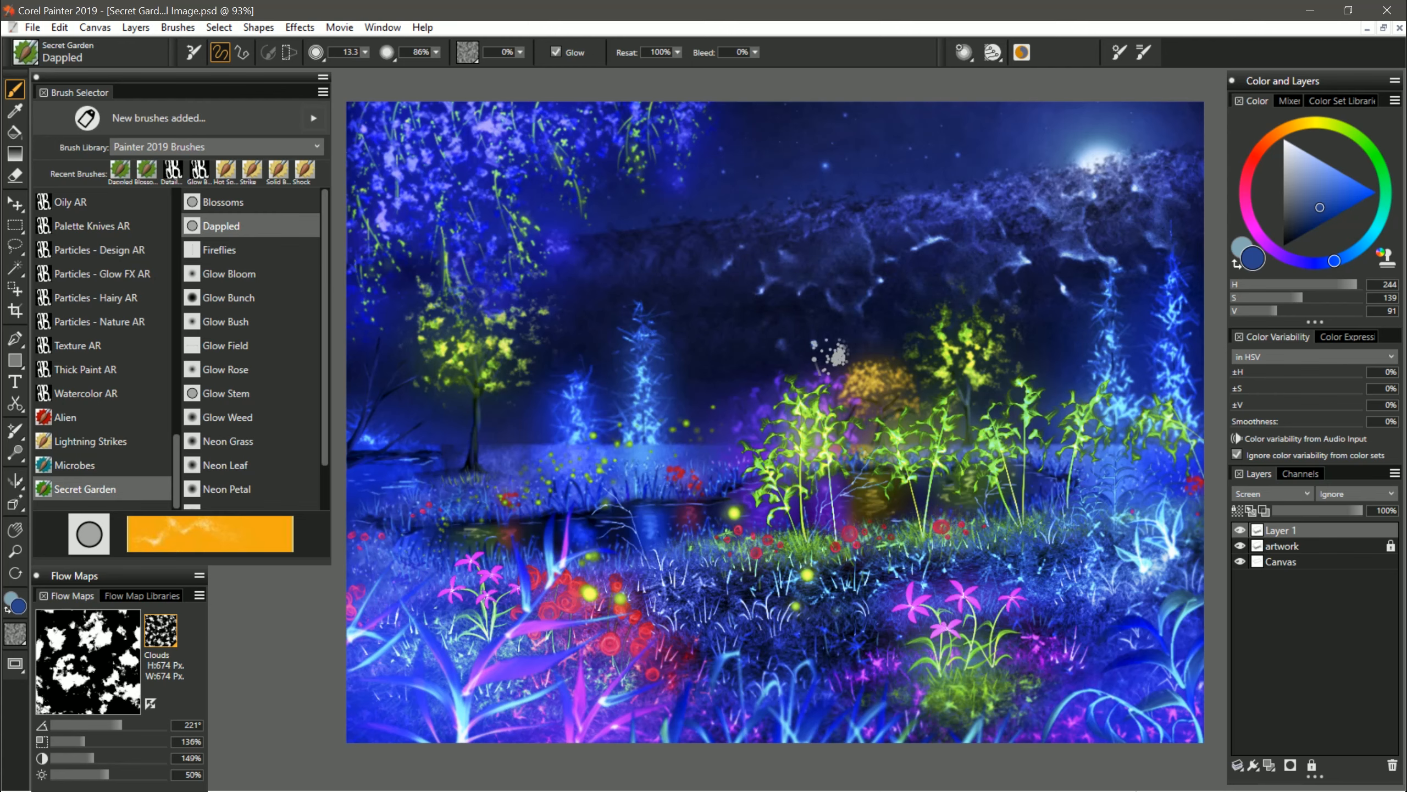
# - Scale the Clouds flow map down to 46% and paint finer dapples on the dark hillside
pyautogui.click(58, 741)
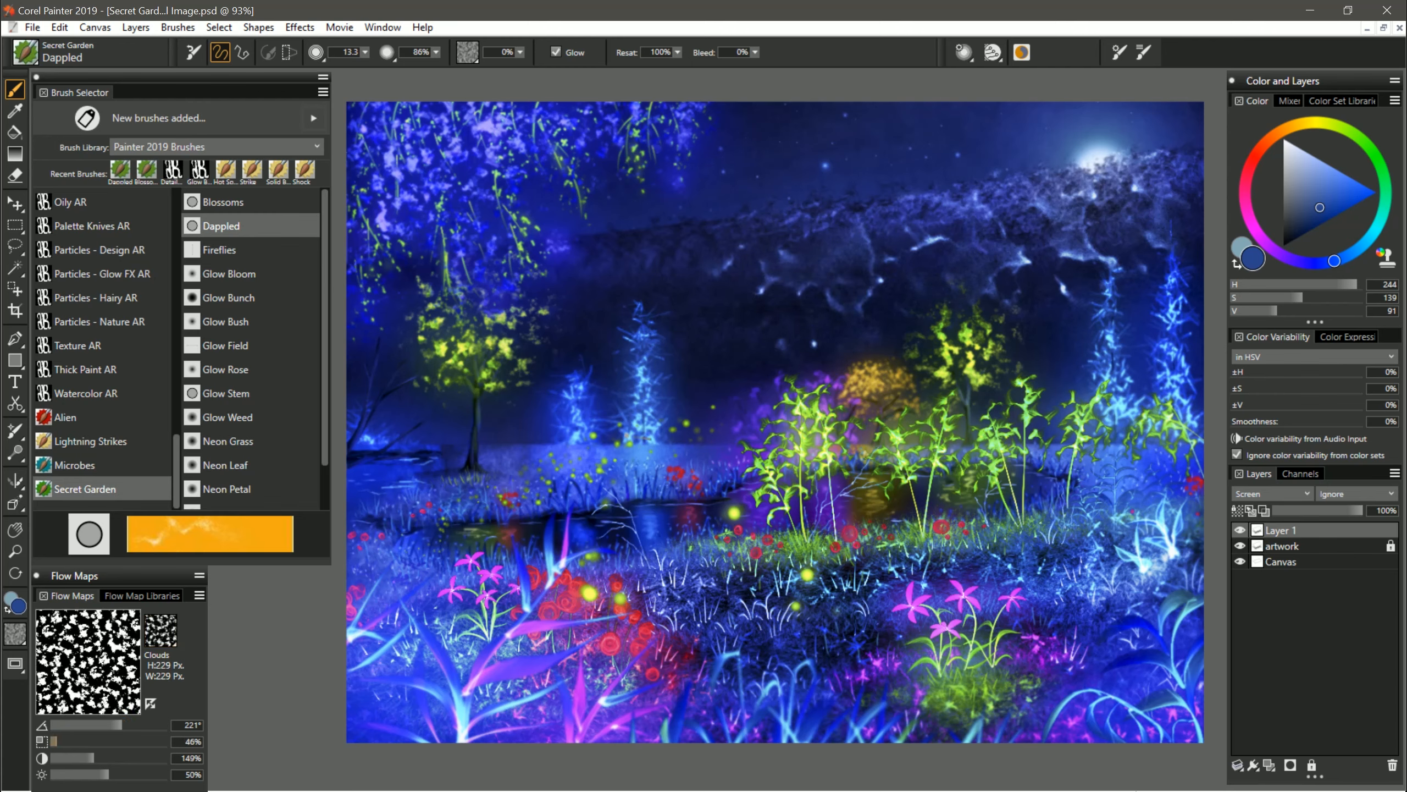
pyautogui.moveTo(787, 299)
pyautogui.mouseDown()
pyautogui.moveTo(732, 354)
pyautogui.moveTo(648, 266)
pyautogui.moveTo(610, 311)
pyautogui.mouseUp()
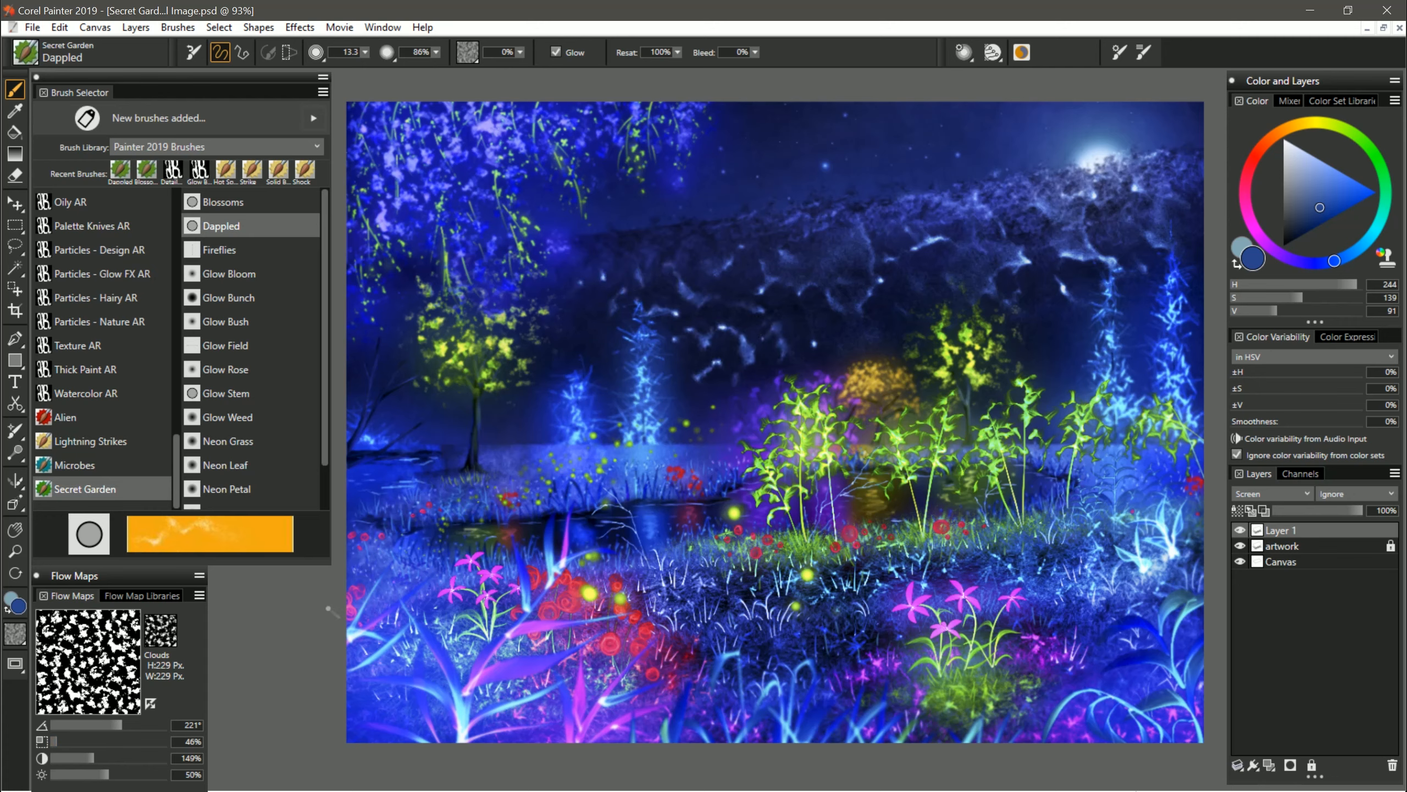
# - Paint dappled patches on the dark hillside with the Fine Dots flow map, and another with the Gravel flow map
pyautogui.click(160, 630)
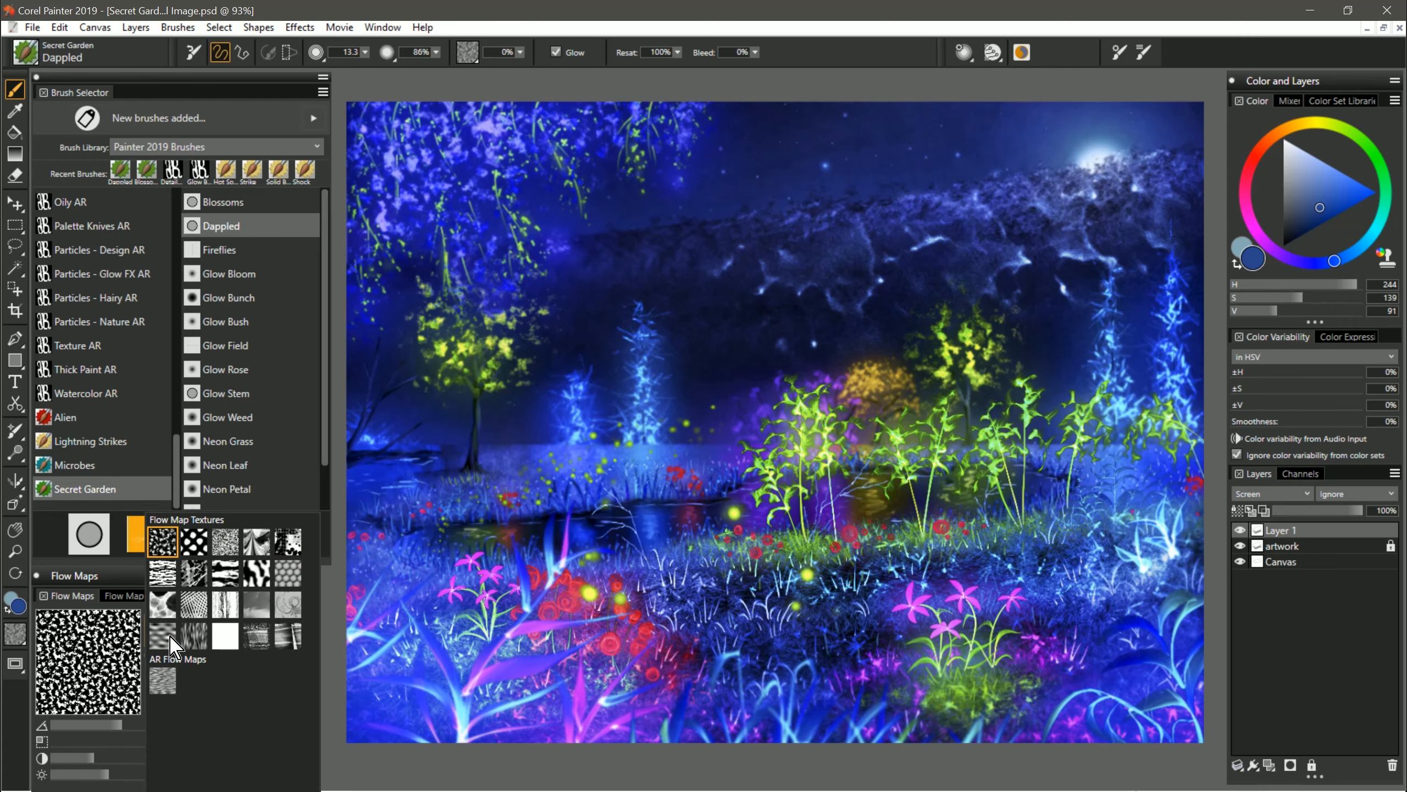
pyautogui.click(195, 541)
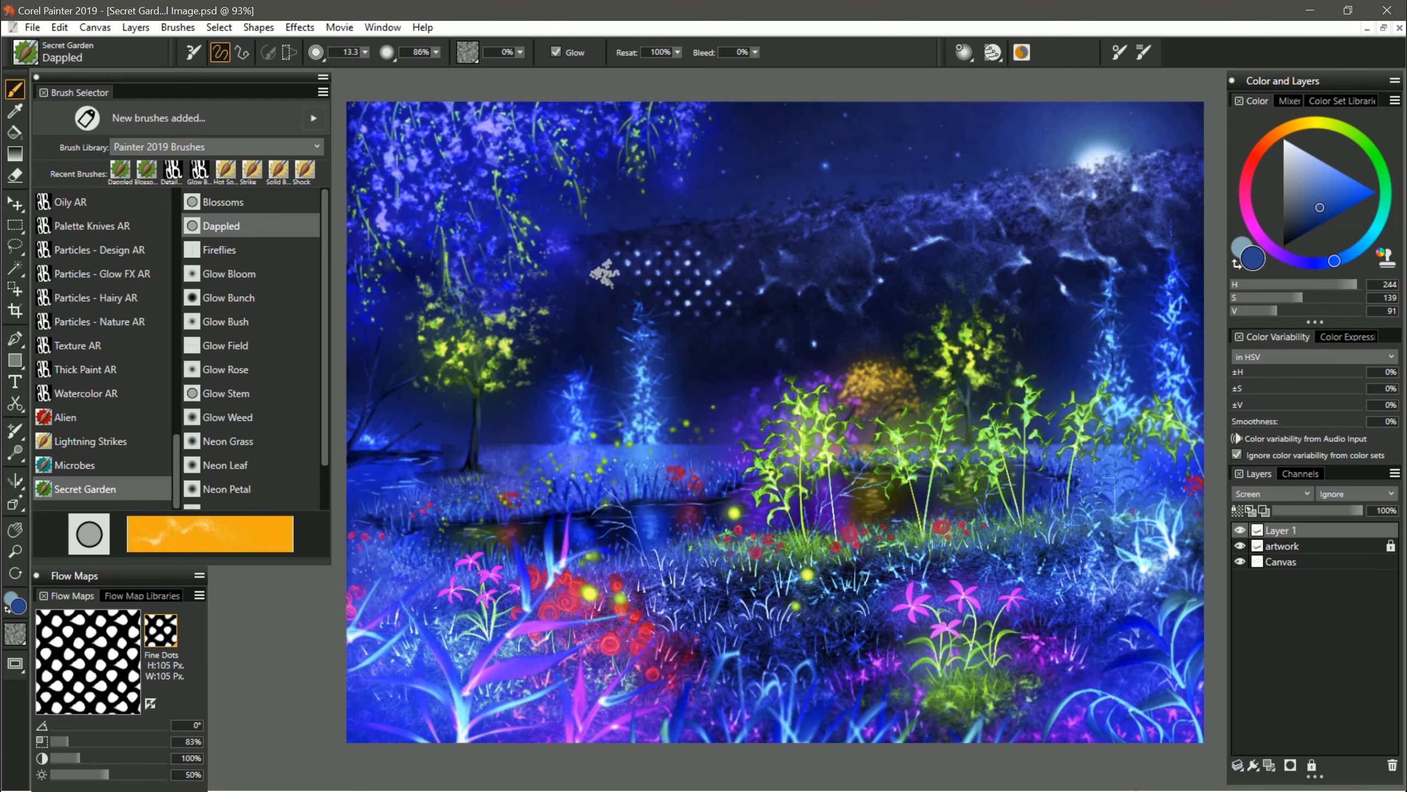
pyautogui.moveTo(604, 271)
pyautogui.mouseDown()
pyautogui.moveTo(719, 298)
pyautogui.moveTo(758, 347)
pyautogui.mouseUp()
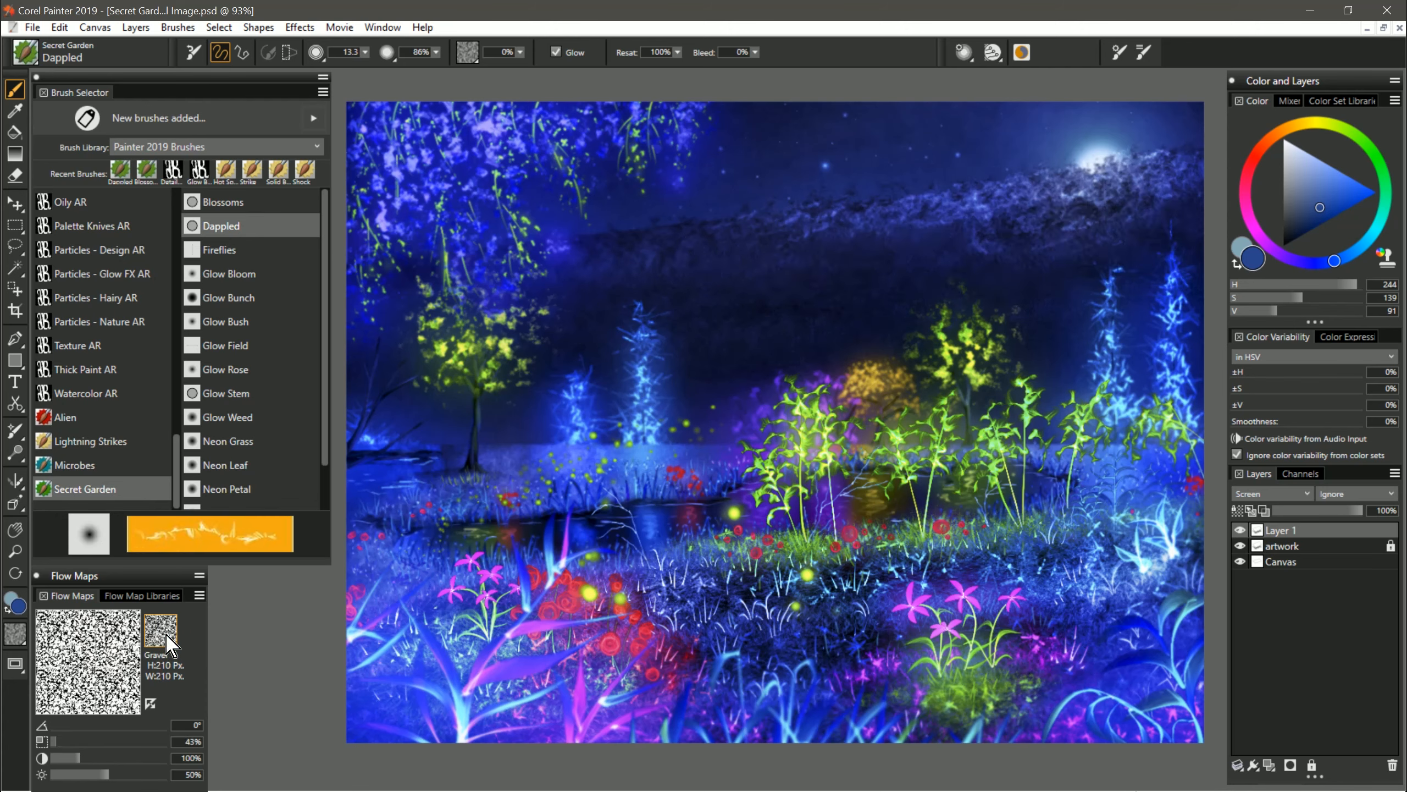
pyautogui.moveTo(992, 238)
pyautogui.mouseDown()
pyautogui.moveTo(1052, 269)
pyautogui.moveTo(929, 274)
pyautogui.moveTo(944, 221)
pyautogui.moveTo(967, 260)
pyautogui.moveTo(848, 293)
pyautogui.mouseUp()
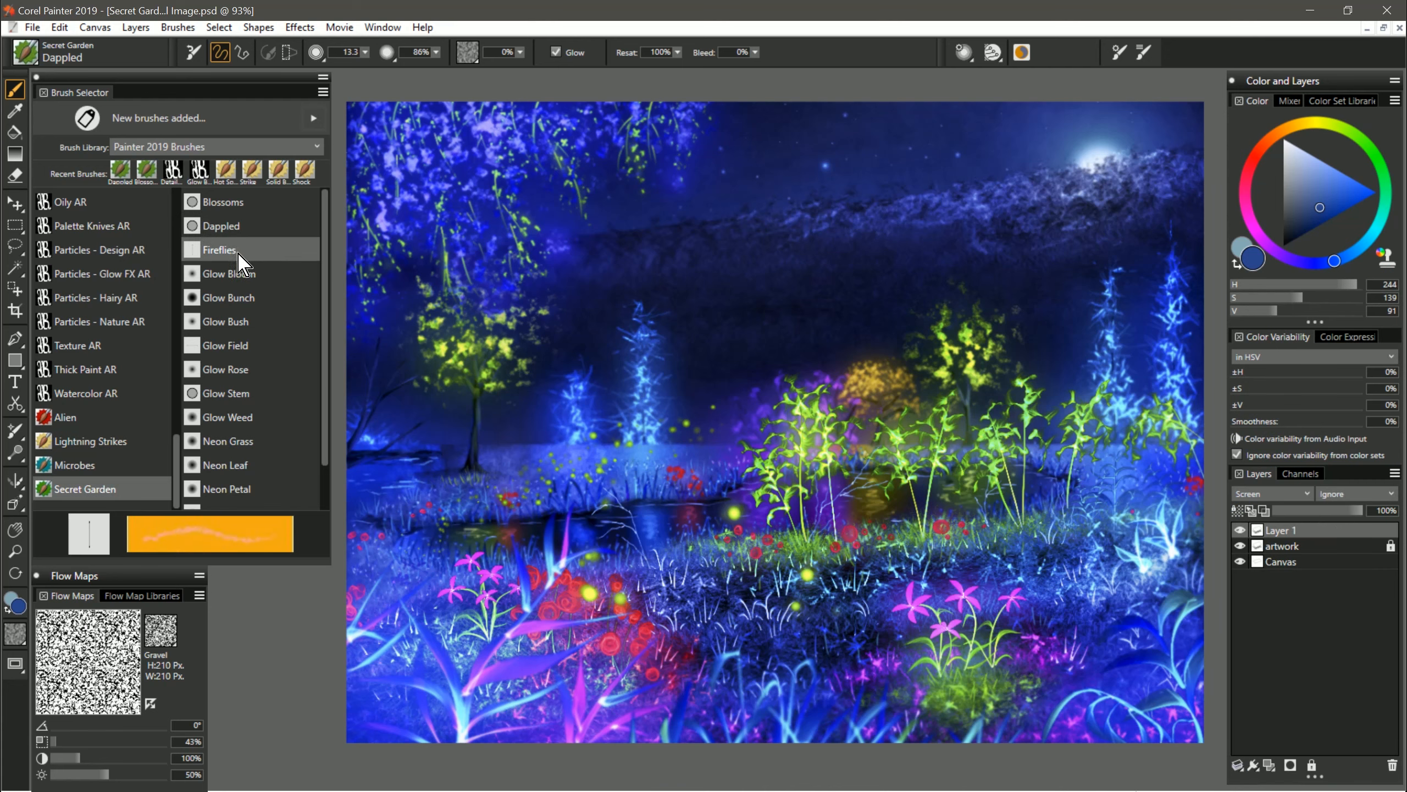
# - Choose the Fireflies brush with a dark yellow-green (H 142, S 255, V 52) and paint a row of small fireflies in the dark area
pyautogui.click(239, 253)
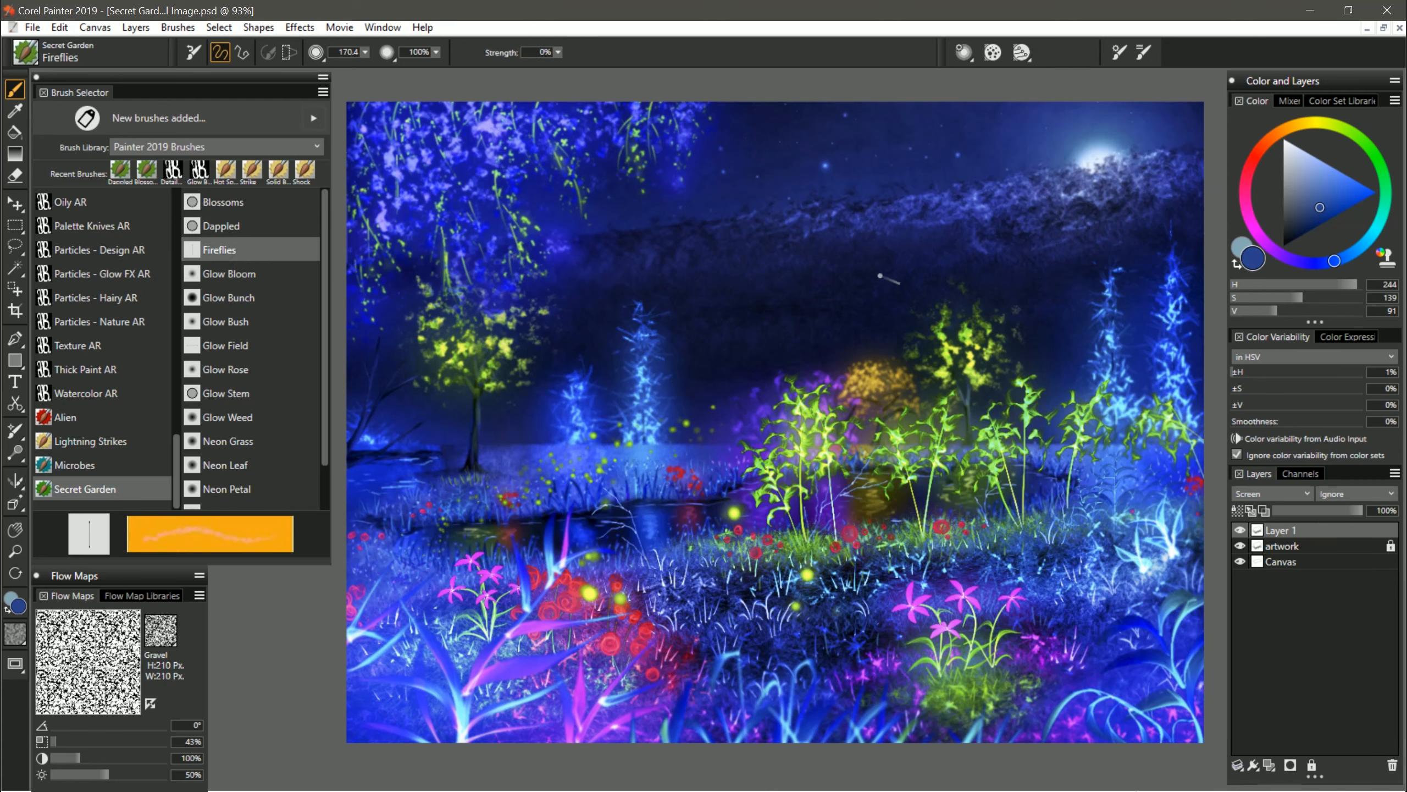
pyautogui.click(1341, 126)
pyautogui.click(1322, 226)
pyautogui.click(1323, 229)
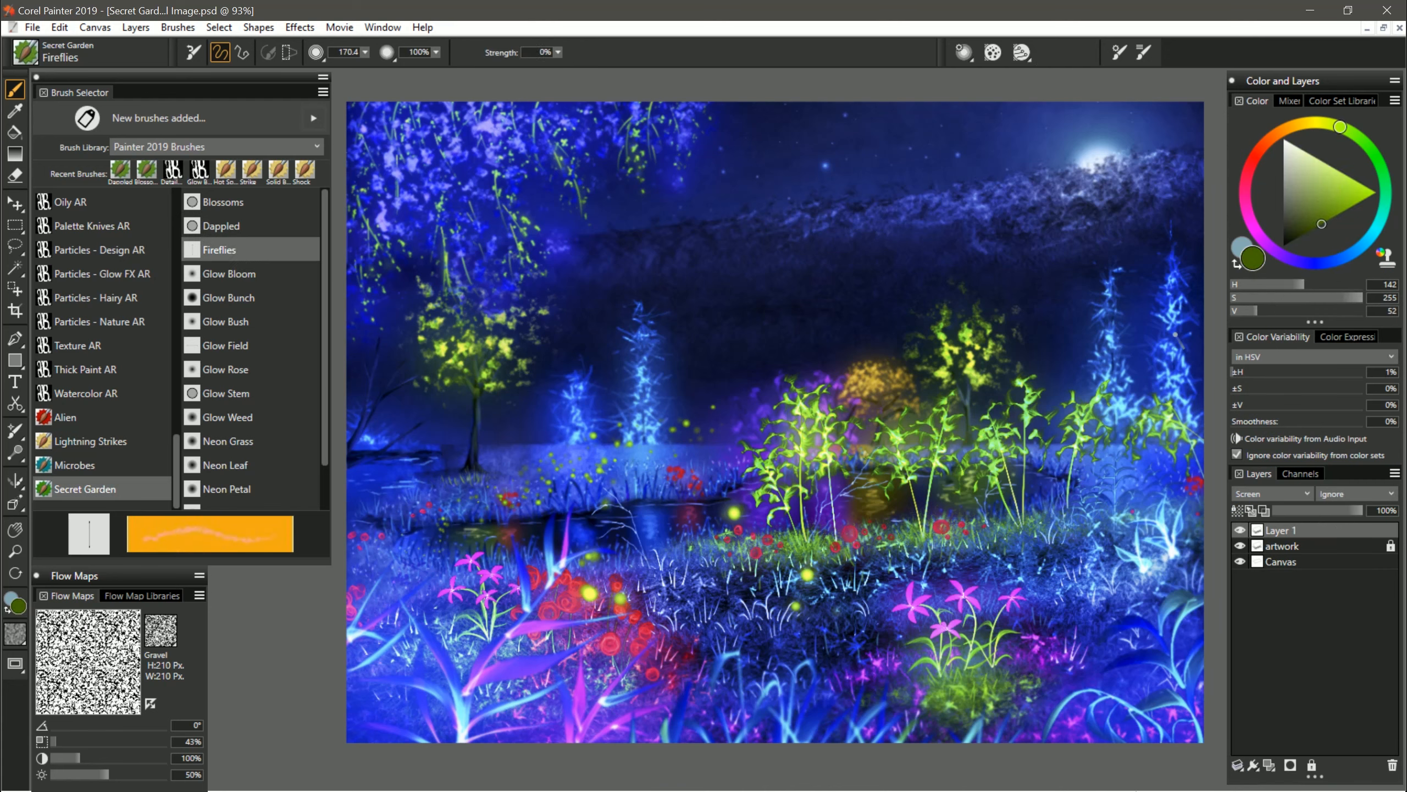
pyautogui.moveTo(826, 333); pyautogui.dragTo(677, 309)
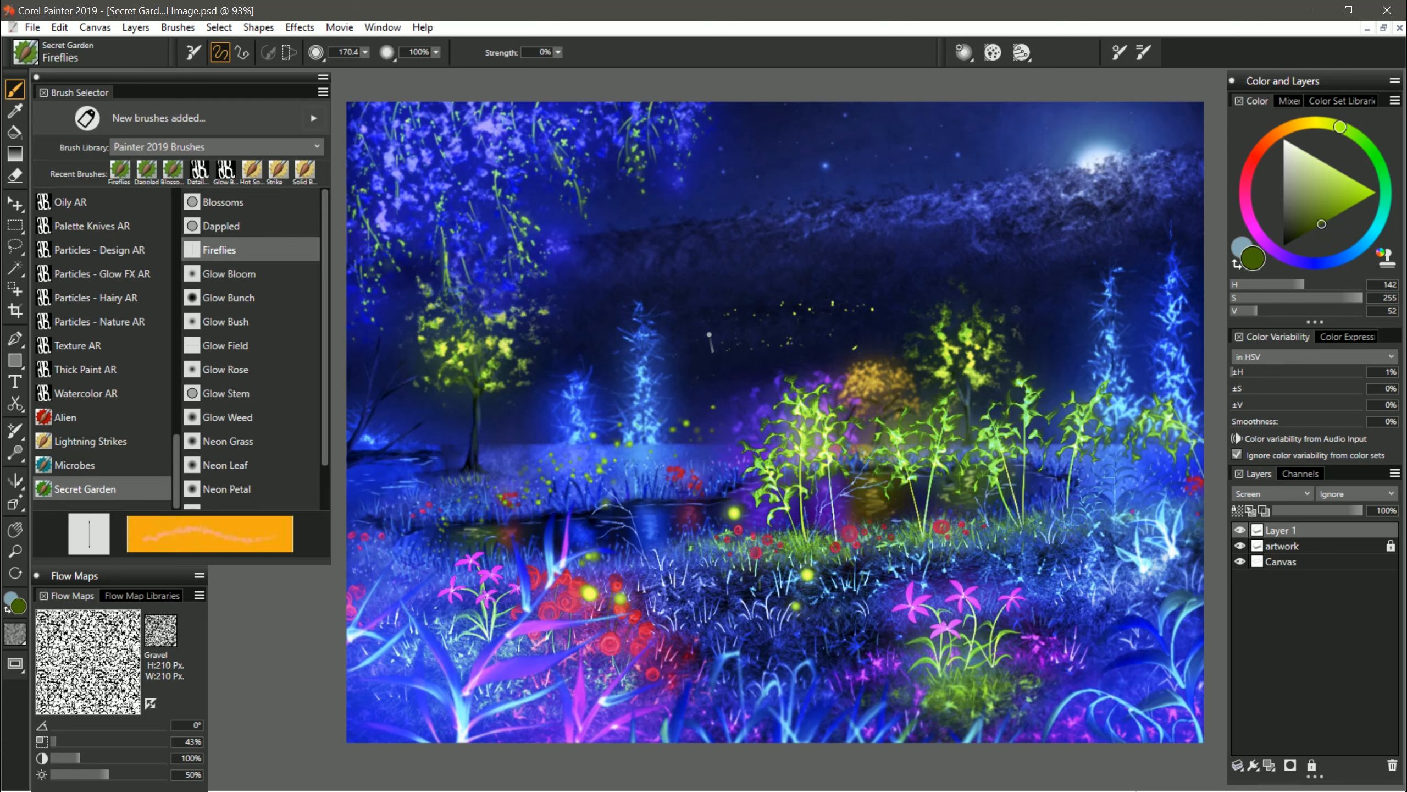
# - Scatter larger fireflies across the hillside above the trees, undoing the first stroke and repainting it
pyautogui.moveTo(1048, 304)
pyautogui.mouseDown()
pyautogui.moveTo(942, 261)
pyautogui.moveTo(848, 267)
pyautogui.mouseUp()
pyautogui.hotkey('ctrl', 'z')
pyautogui.moveTo(986, 255); pyautogui.dragTo(749, 269)
pyautogui.moveTo(949, 283); pyautogui.dragTo(1020, 284)
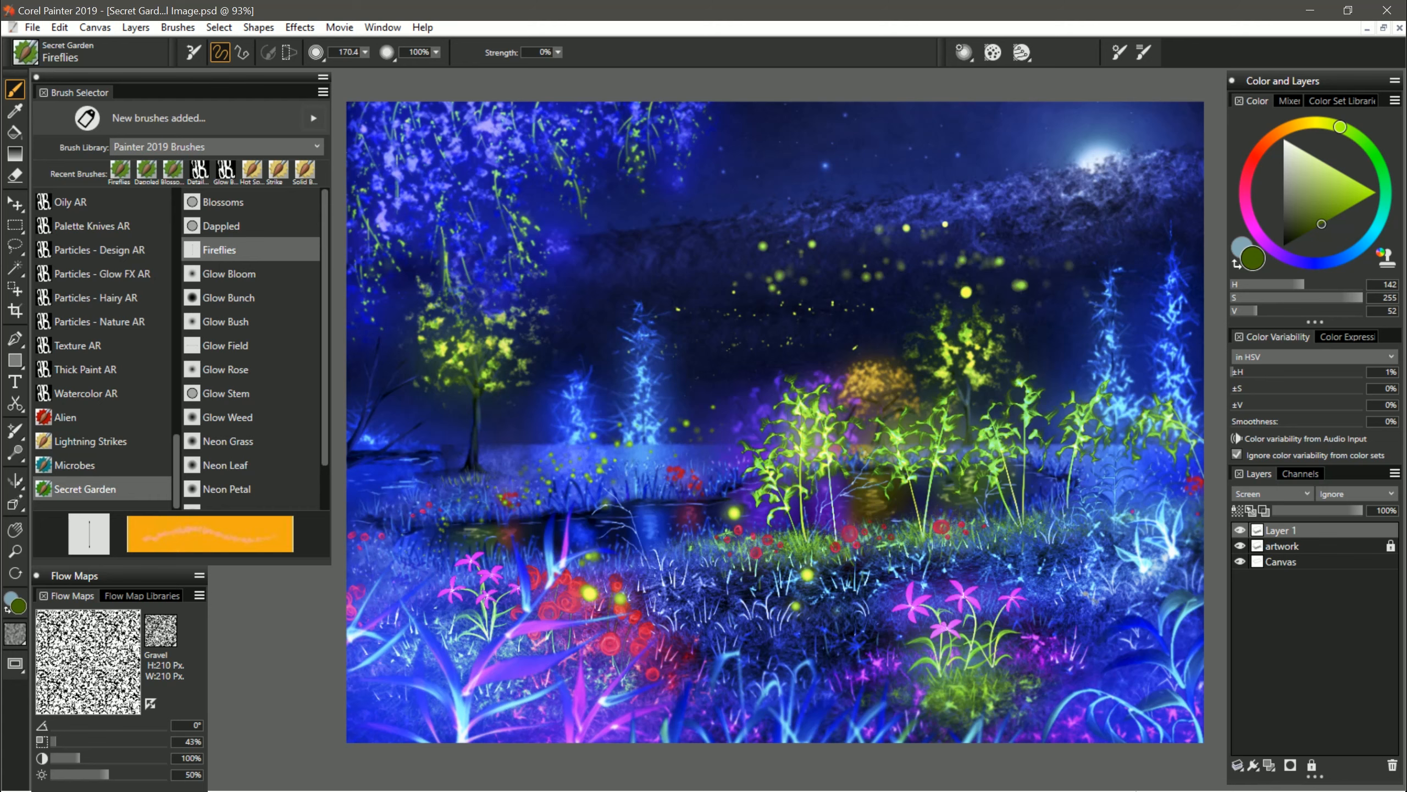
# - Scatter fireflies along the far bank of the pond and over the foreground flowers and grass
pyautogui.moveTo(523, 462); pyautogui.dragTo(720, 458)
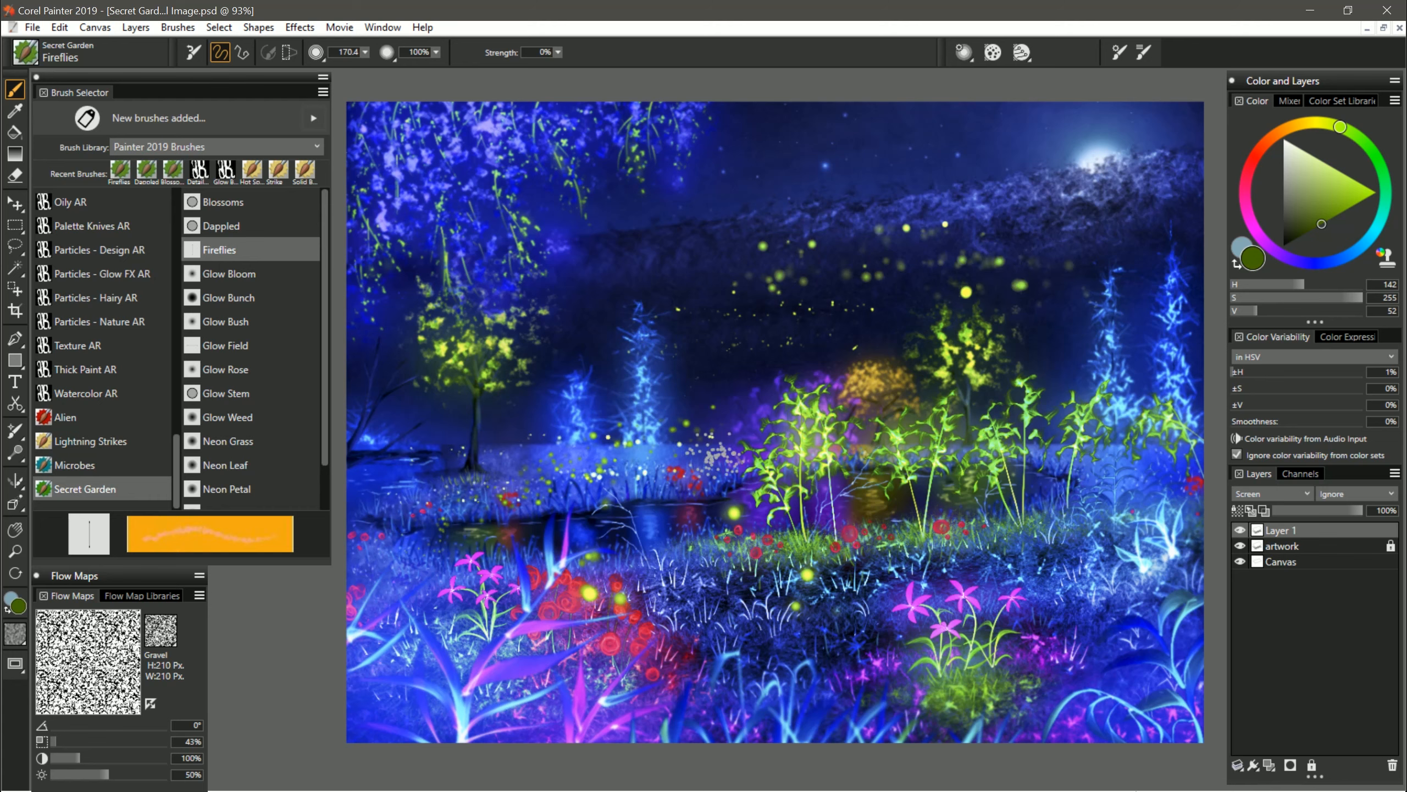
pyautogui.moveTo(515, 615); pyautogui.dragTo(682, 657)
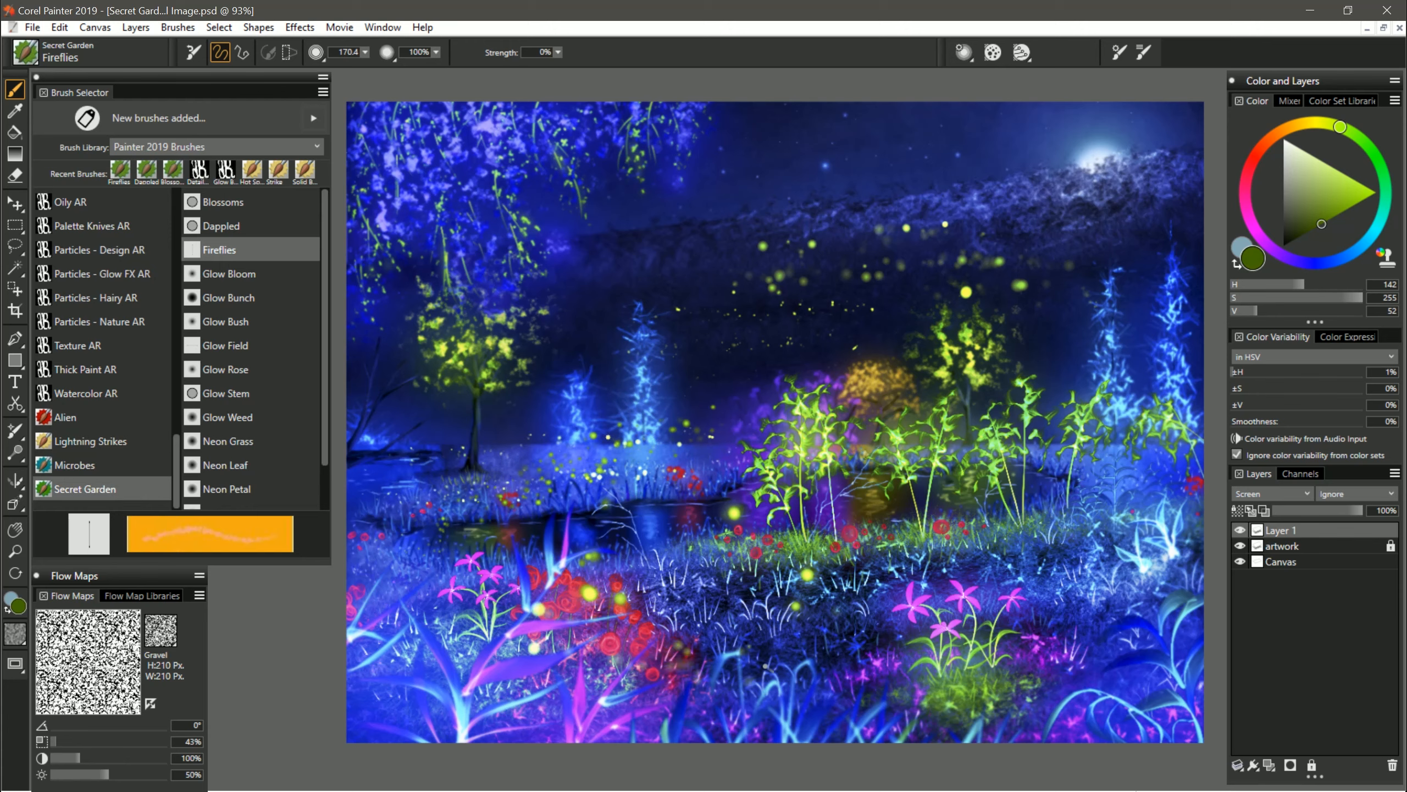
pyautogui.moveTo(798, 685); pyautogui.dragTo(1013, 652)
pyautogui.moveTo(1021, 581); pyautogui.dragTo(1119, 599)
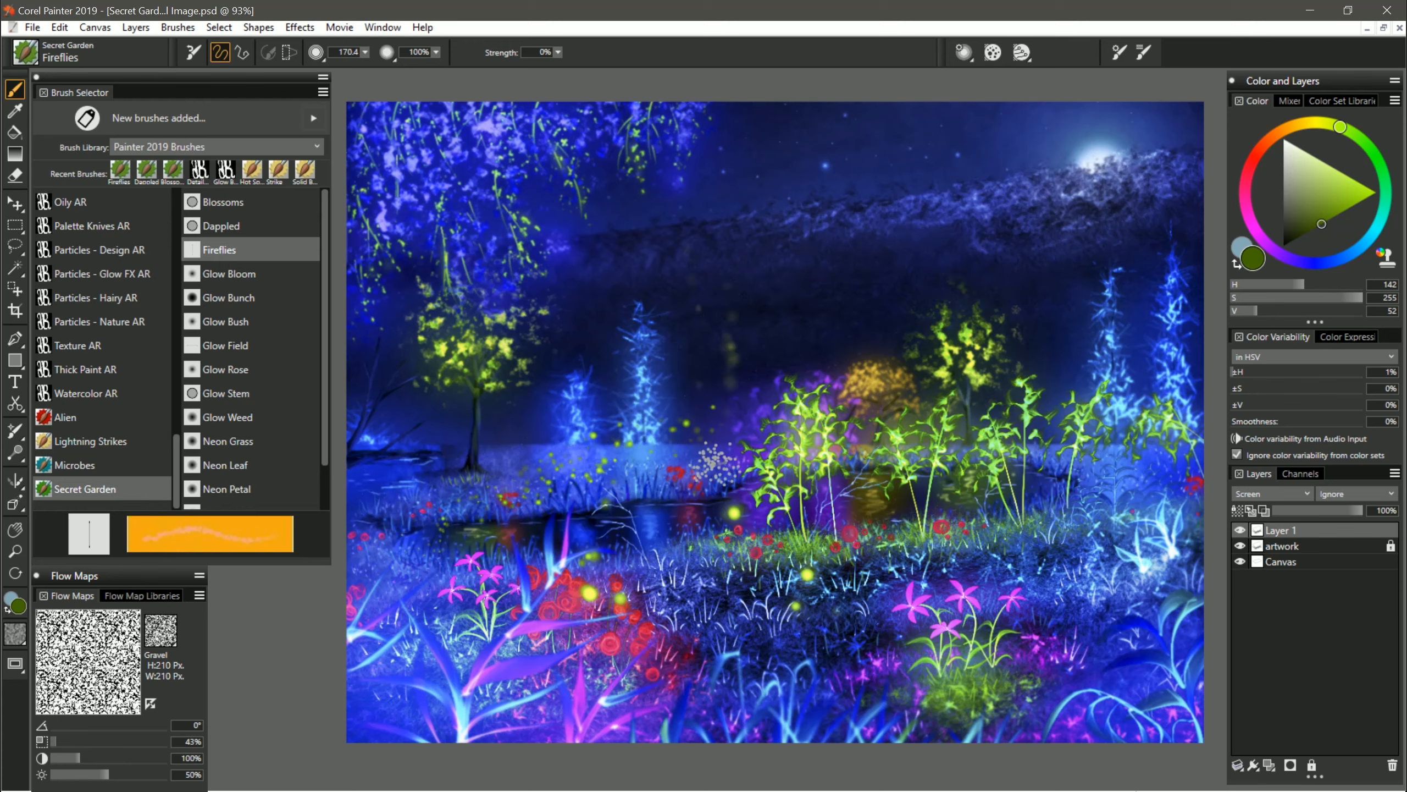
# - Paint fireflies upward and in wide overlapping rows above the purple bush, and undo the strokes
pyautogui.moveTo(720, 432); pyautogui.dragTo(762, 263)
pyautogui.moveTo(770, 412); pyautogui.dragTo(807, 318)
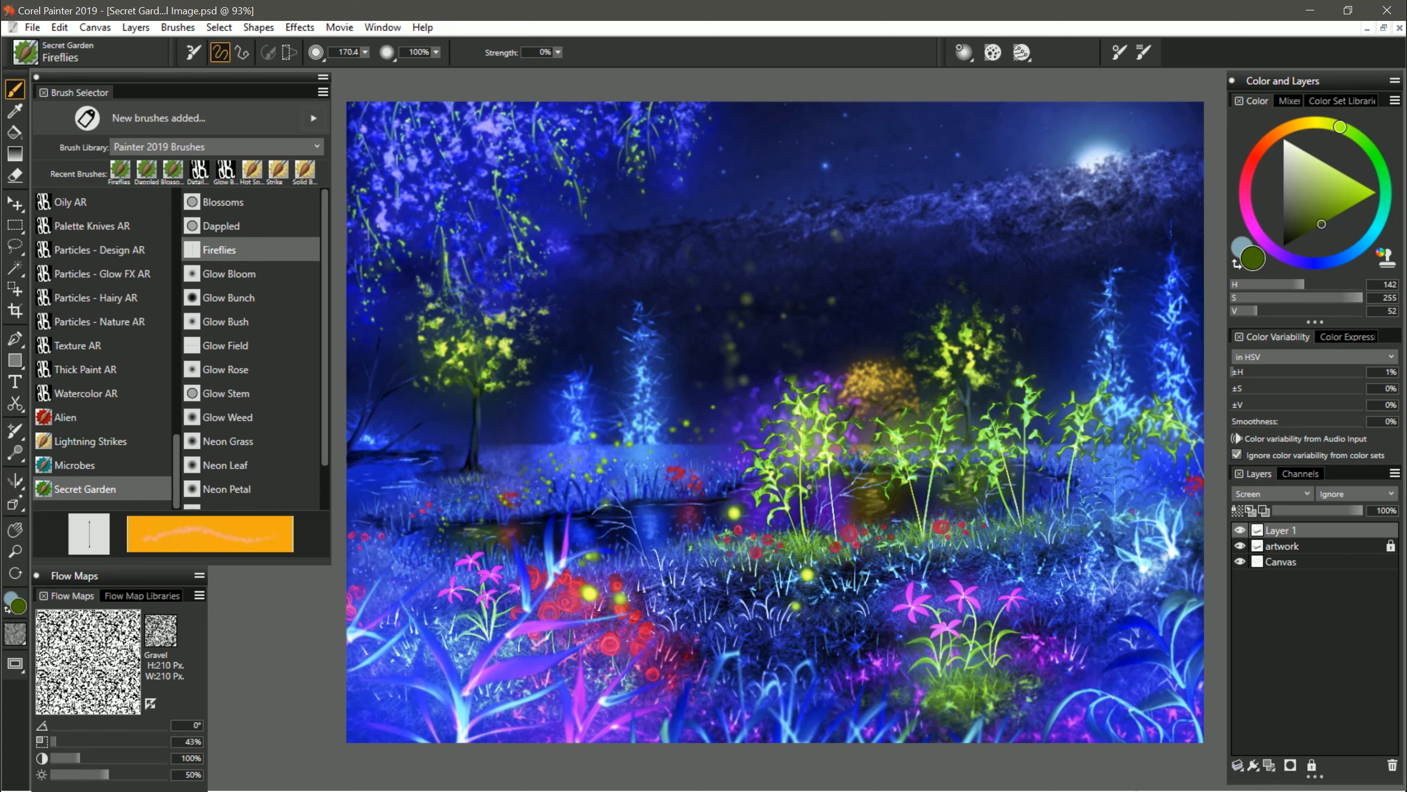
pyautogui.moveTo(701, 330); pyautogui.dragTo(922, 318)
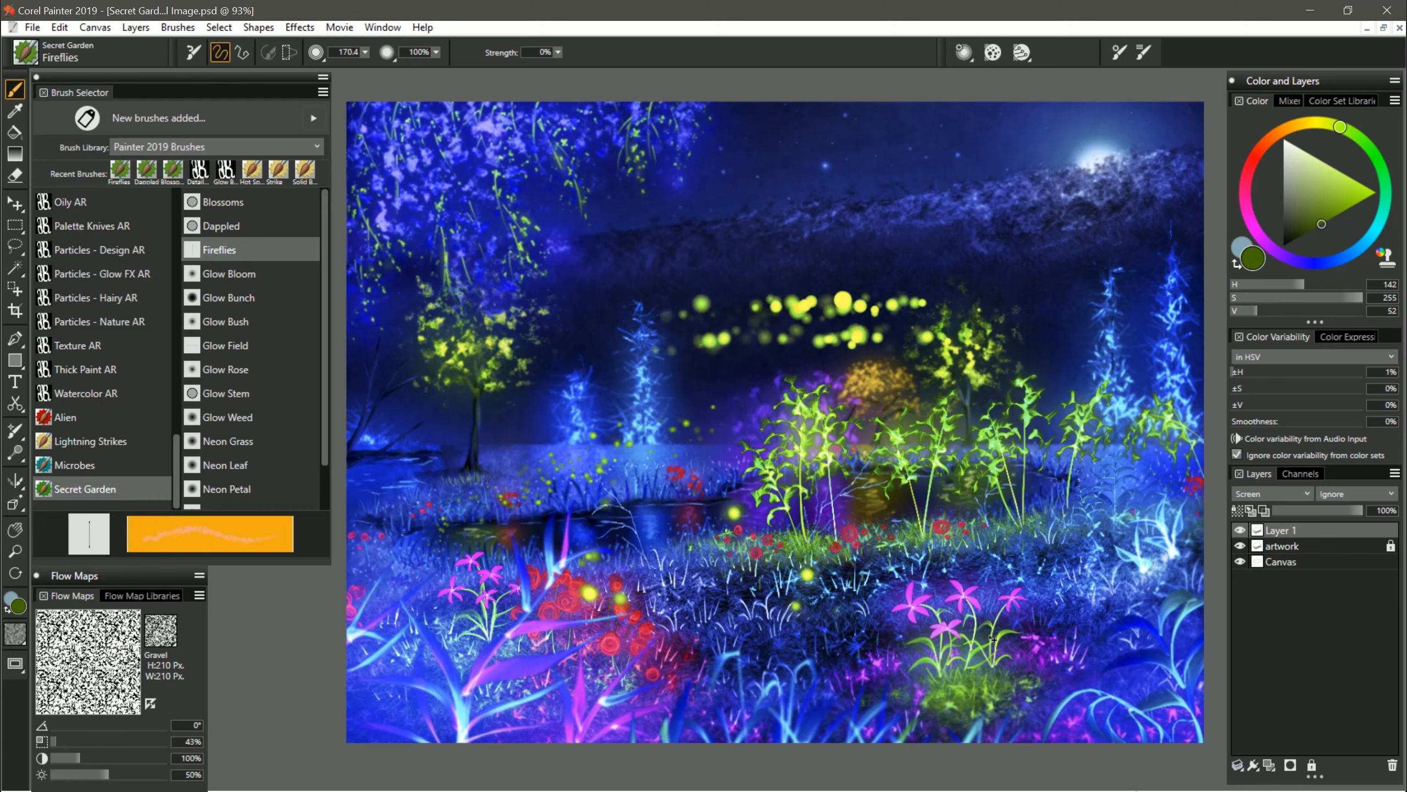
pyautogui.hotkey('ctrl', 'z')
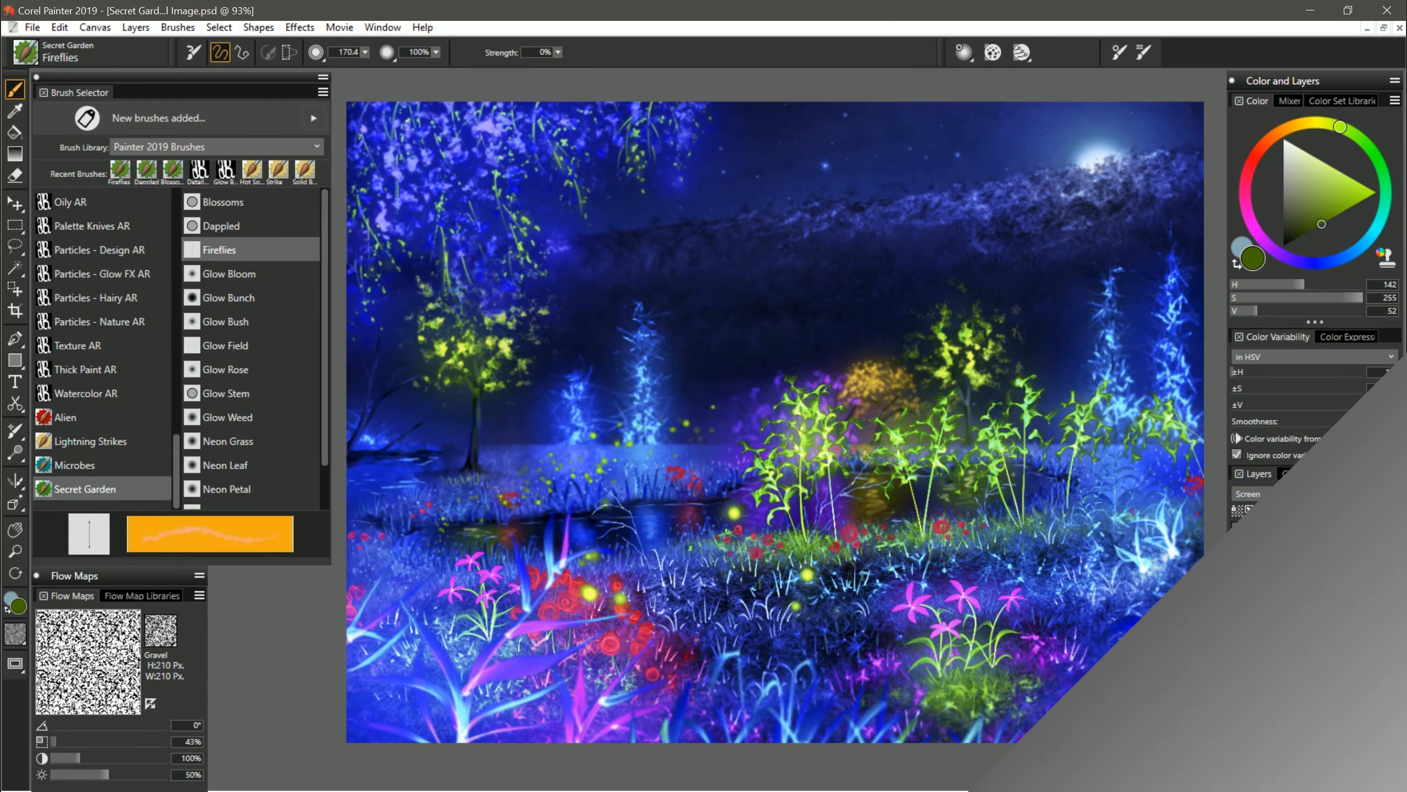
# - Paint a tall flower spire beside the existing blue ones with the Glow Bloom brush in a deep blue (H 244, S 255)
pyautogui.click(230, 275)
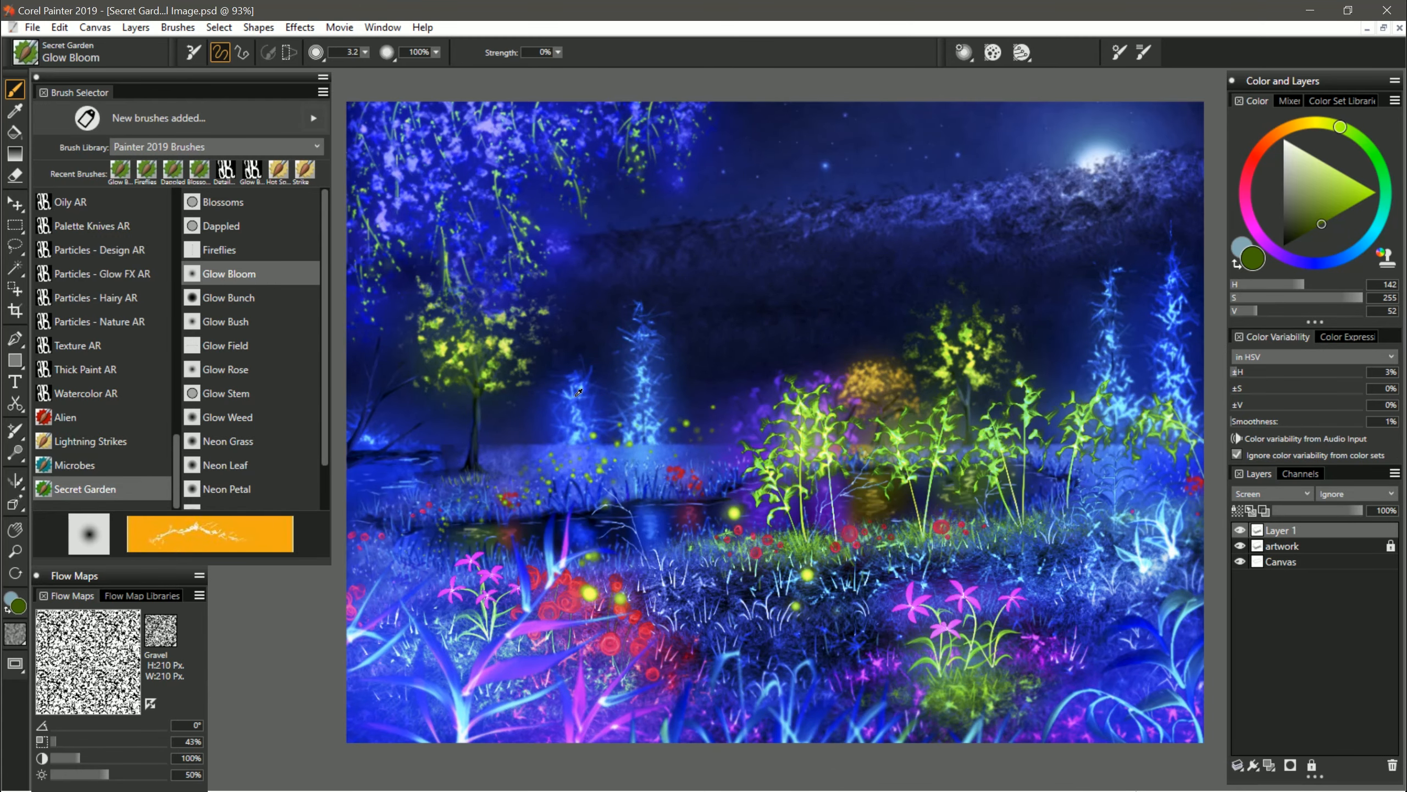
pyautogui.click(1333, 259)
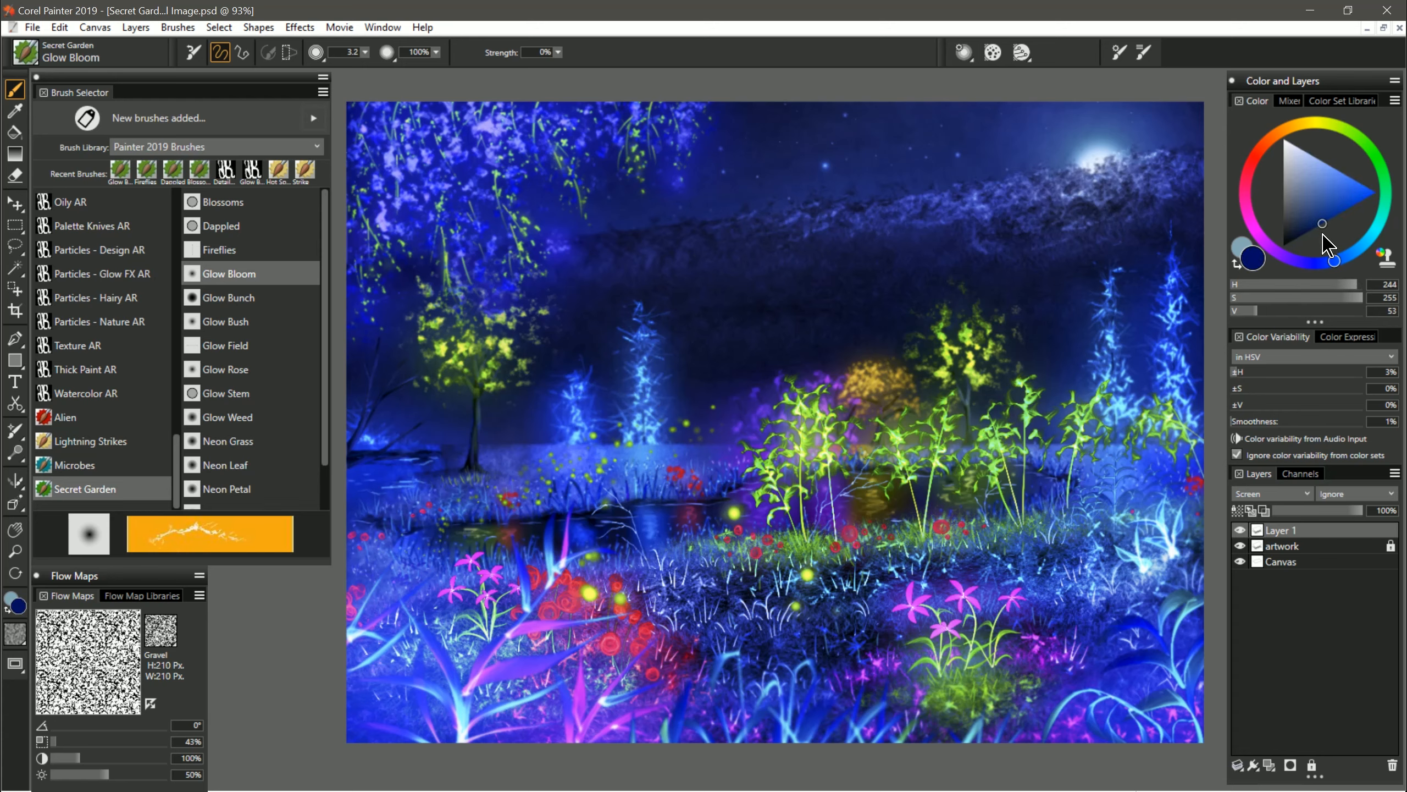
pyautogui.moveTo(700, 344)
pyautogui.mouseDown()
pyautogui.moveTo(697, 373)
pyautogui.moveTo(699, 315)
pyautogui.moveTo(698, 424)
pyautogui.moveTo(706, 415)
pyautogui.moveTo(692, 433)
pyautogui.moveTo(708, 436)
pyautogui.moveTo(701, 354)
pyautogui.mouseUp()
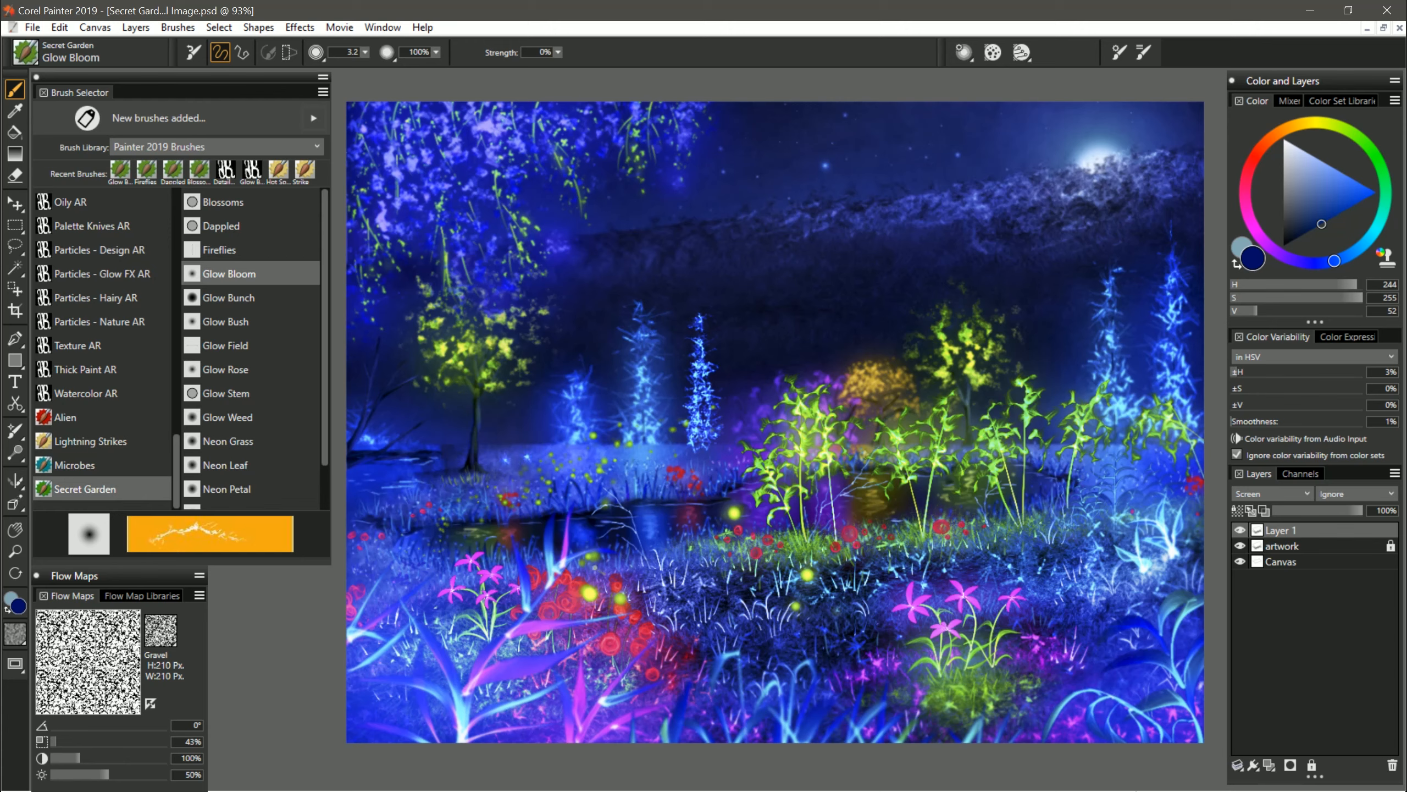
# - Enlarge the Glow Bloom brush to 22.2 and paint bigger blooms around the pink flowers in the foreground
pyautogui.moveTo(887, 596)
pyautogui.mouseDown()
pyautogui.moveTo(892, 613)
pyautogui.moveTo(881, 610)
pyautogui.mouseUp()
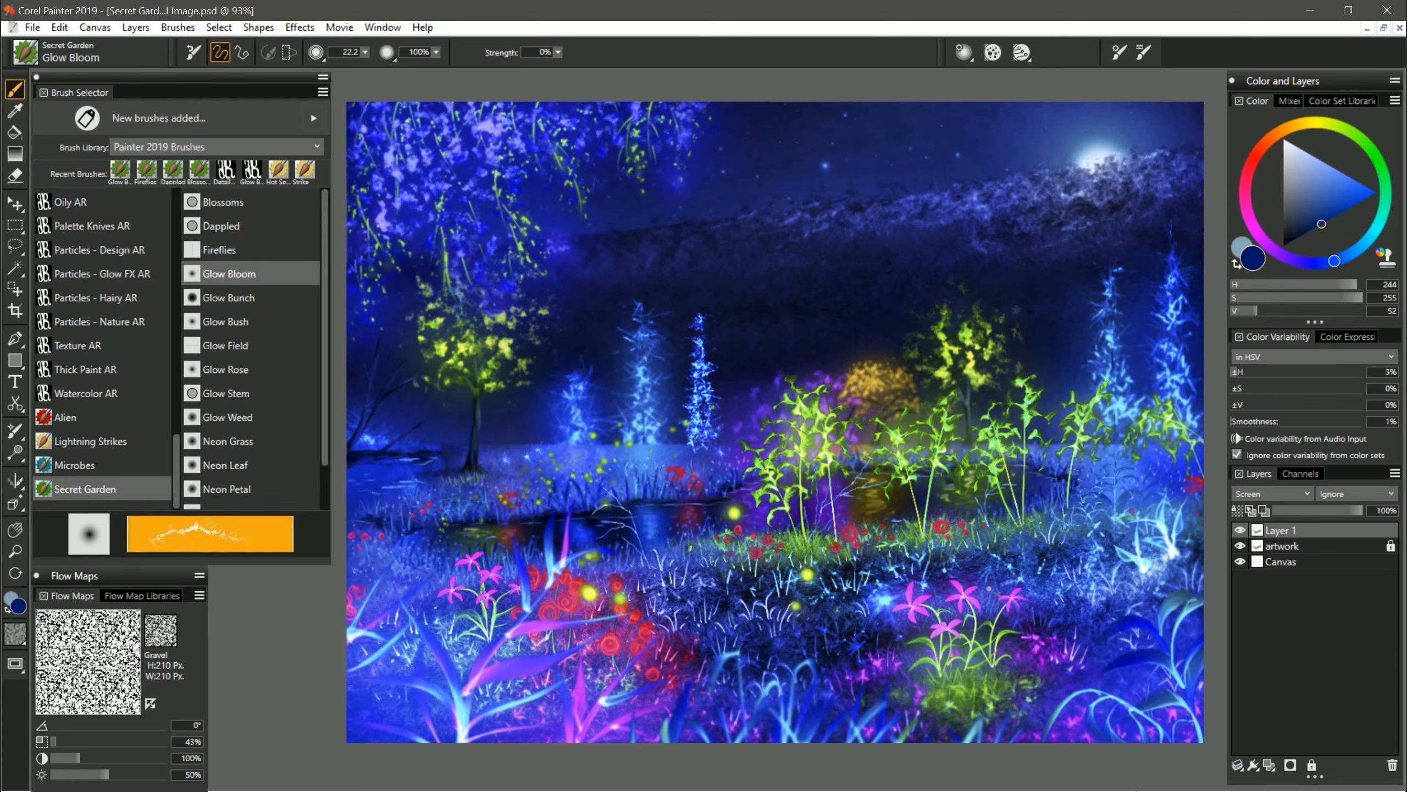
pyautogui.moveTo(990, 589); pyautogui.dragTo(992, 584)
pyautogui.moveTo(907, 627); pyautogui.dragTo(886, 641)
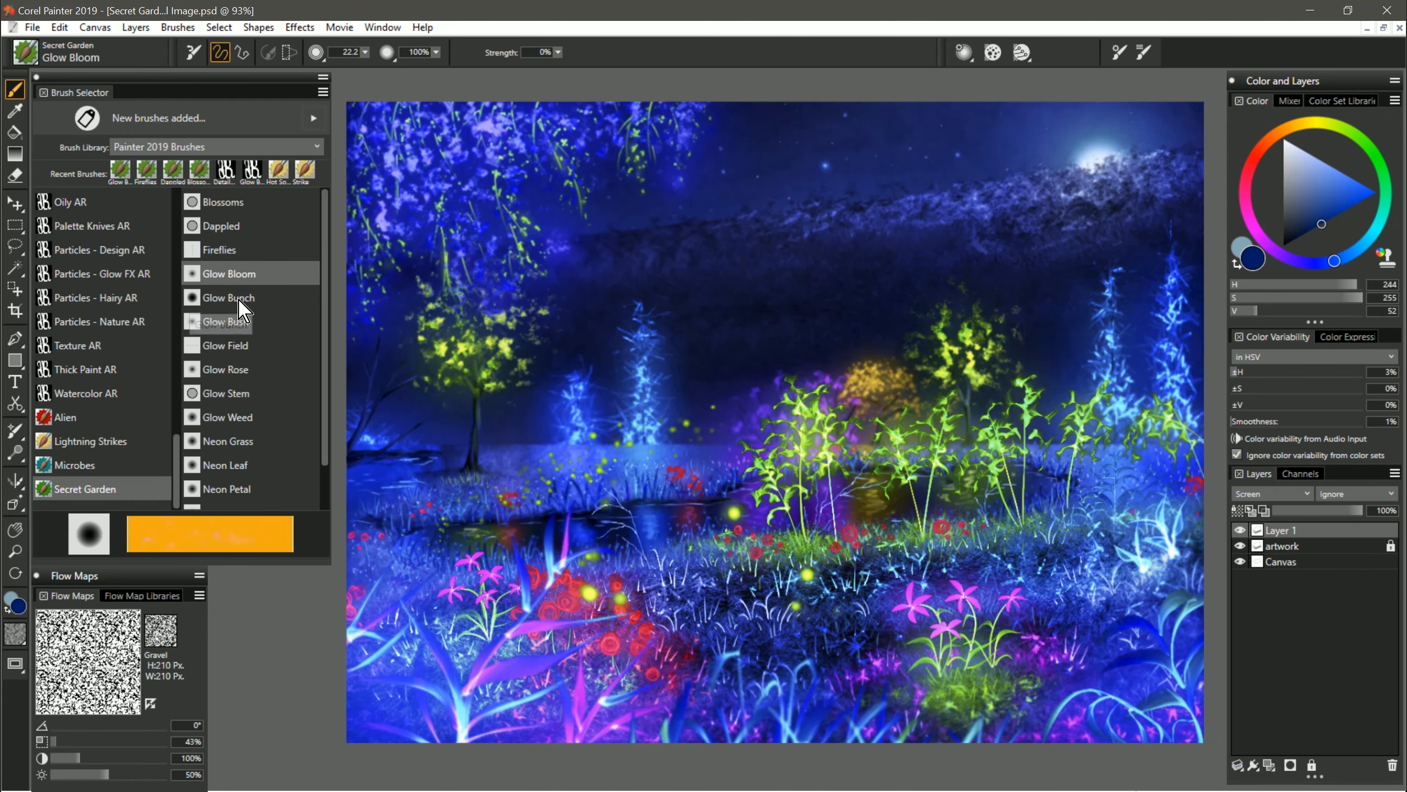
# - Paint a round leafy tree crown beside the blue spire with the Glow Bunch brush in dark green (H 152, S 255, V 54)
pyautogui.moveTo(244, 302); pyautogui.dragTo(319, 346)
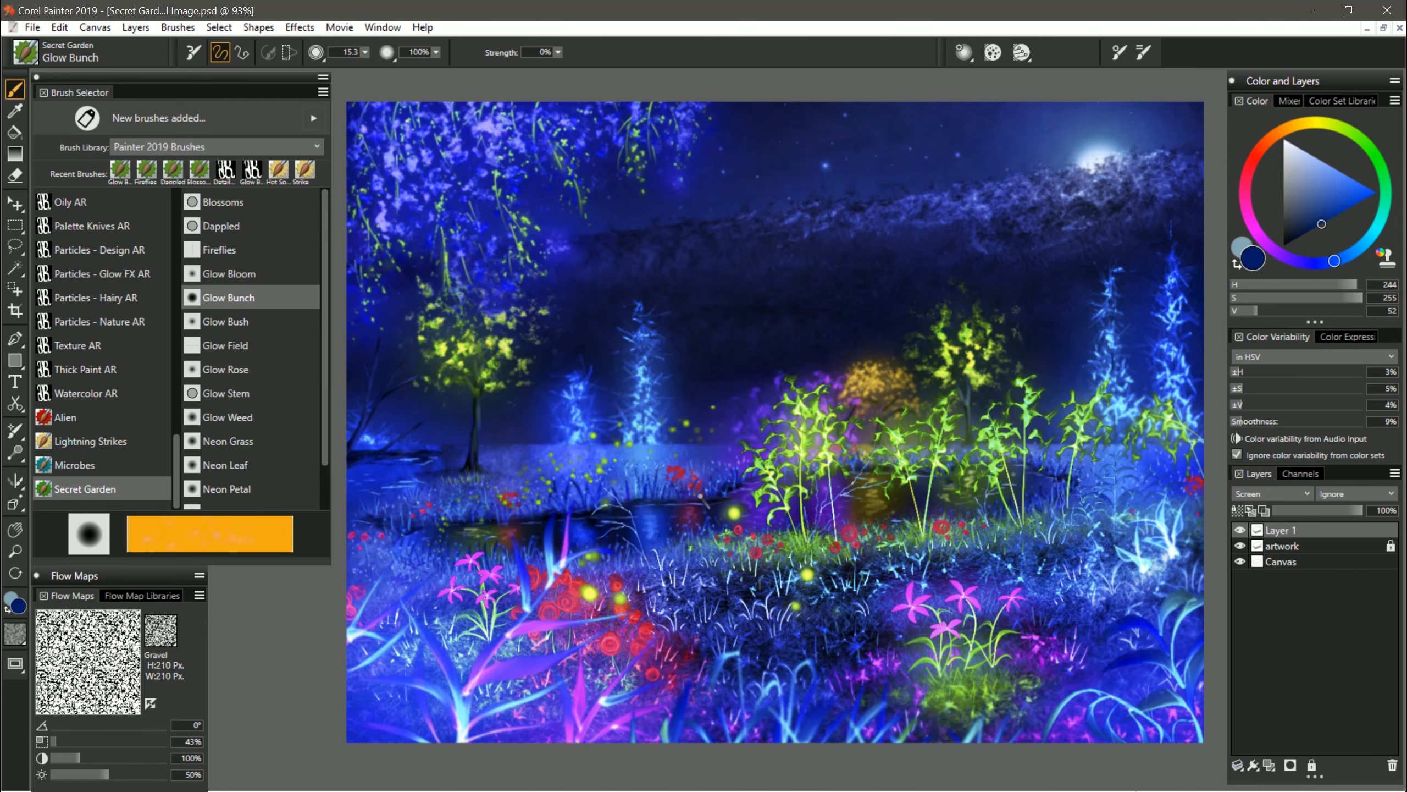
pyautogui.moveTo(1317, 204); pyautogui.dragTo(1325, 234)
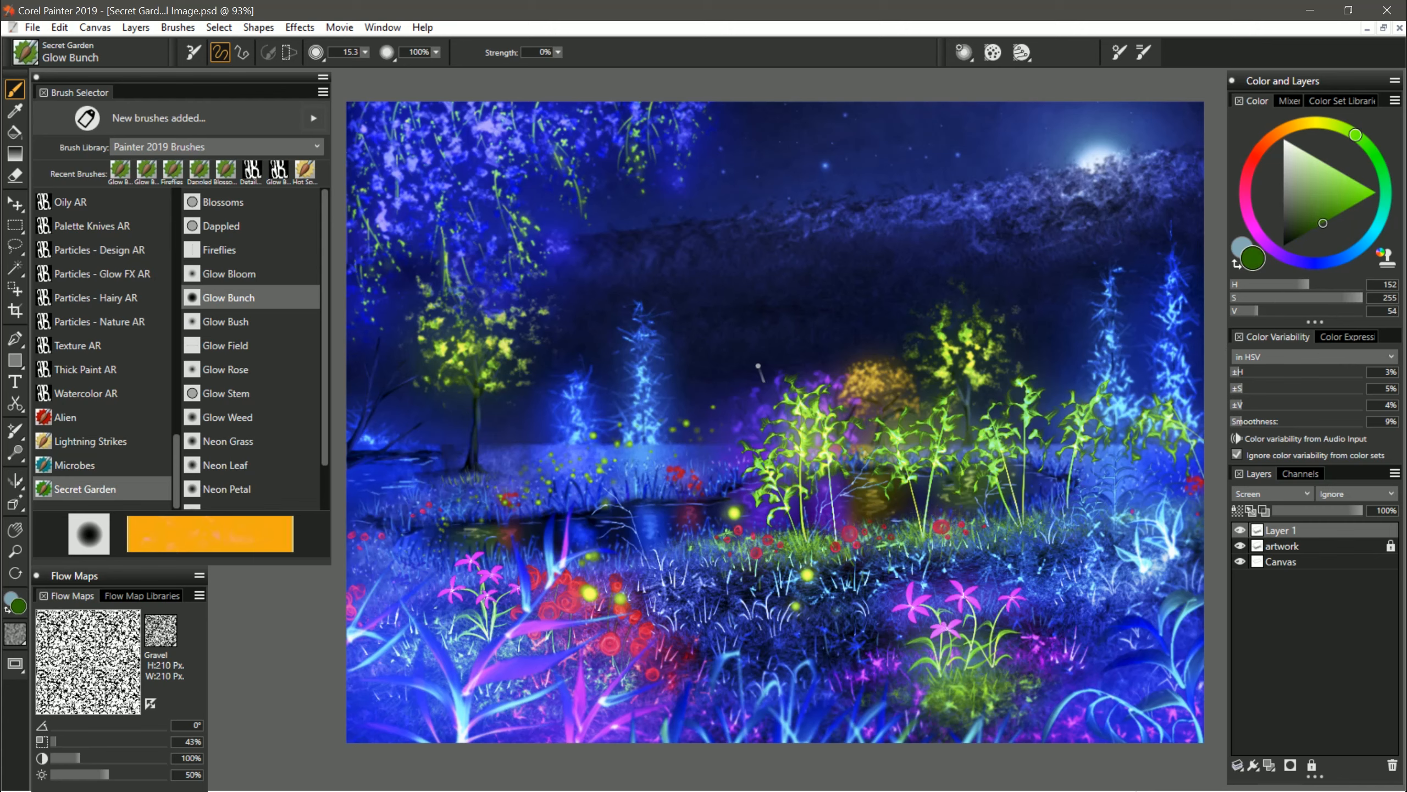
pyautogui.moveTo(758, 367)
pyautogui.mouseDown()
pyautogui.moveTo(726, 354)
pyautogui.moveTo(728, 400)
pyautogui.moveTo(748, 354)
pyautogui.moveTo(717, 349)
pyautogui.moveTo(713, 366)
pyautogui.moveTo(747, 377)
pyautogui.moveTo(721, 342)
pyautogui.moveTo(779, 327)
pyautogui.moveTo(765, 372)
pyautogui.moveTo(704, 410)
pyautogui.mouseUp()
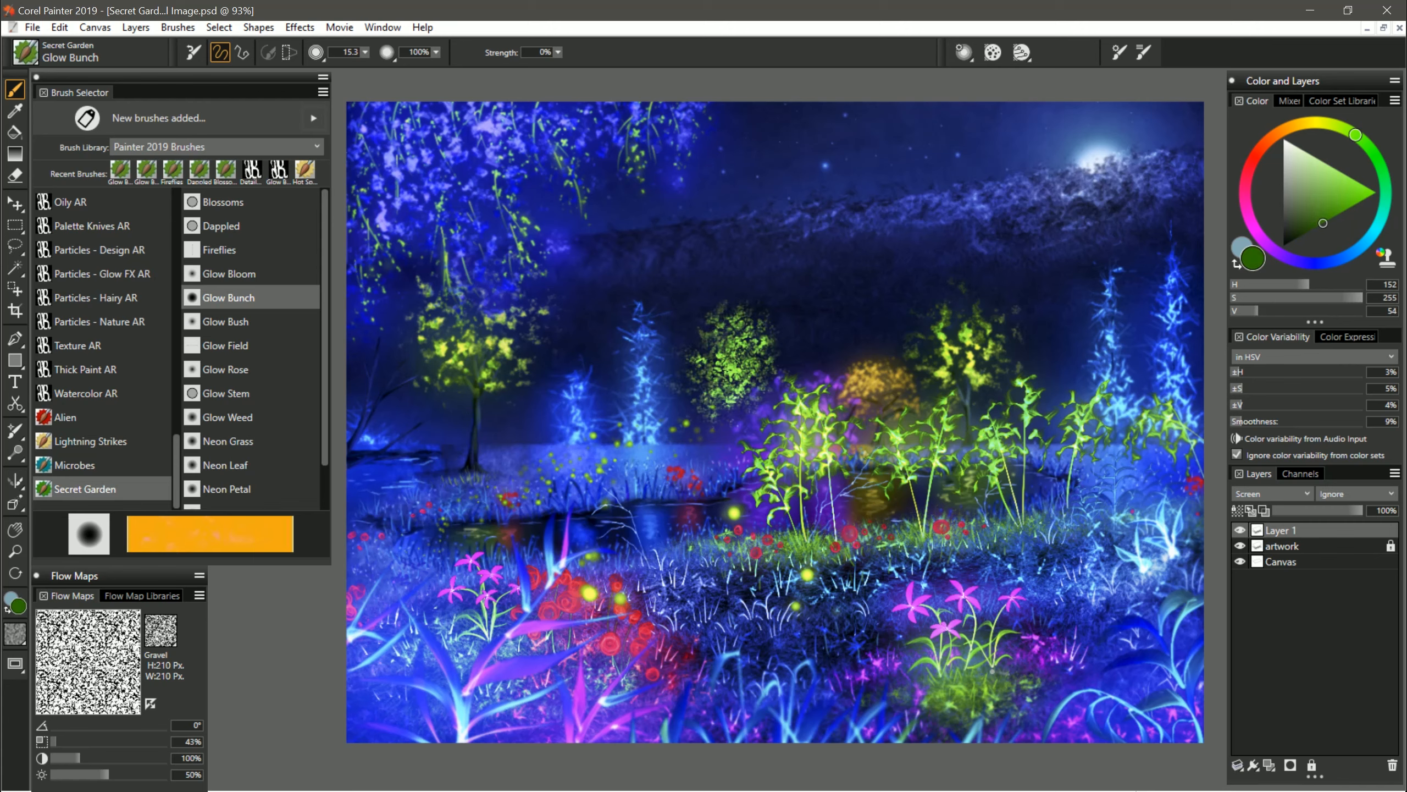
# - Switch to the Clouds flow map at 25% scale and paint a second green foliage clump beside the new tree crown
pyautogui.click(160, 633)
pyautogui.click(164, 544)
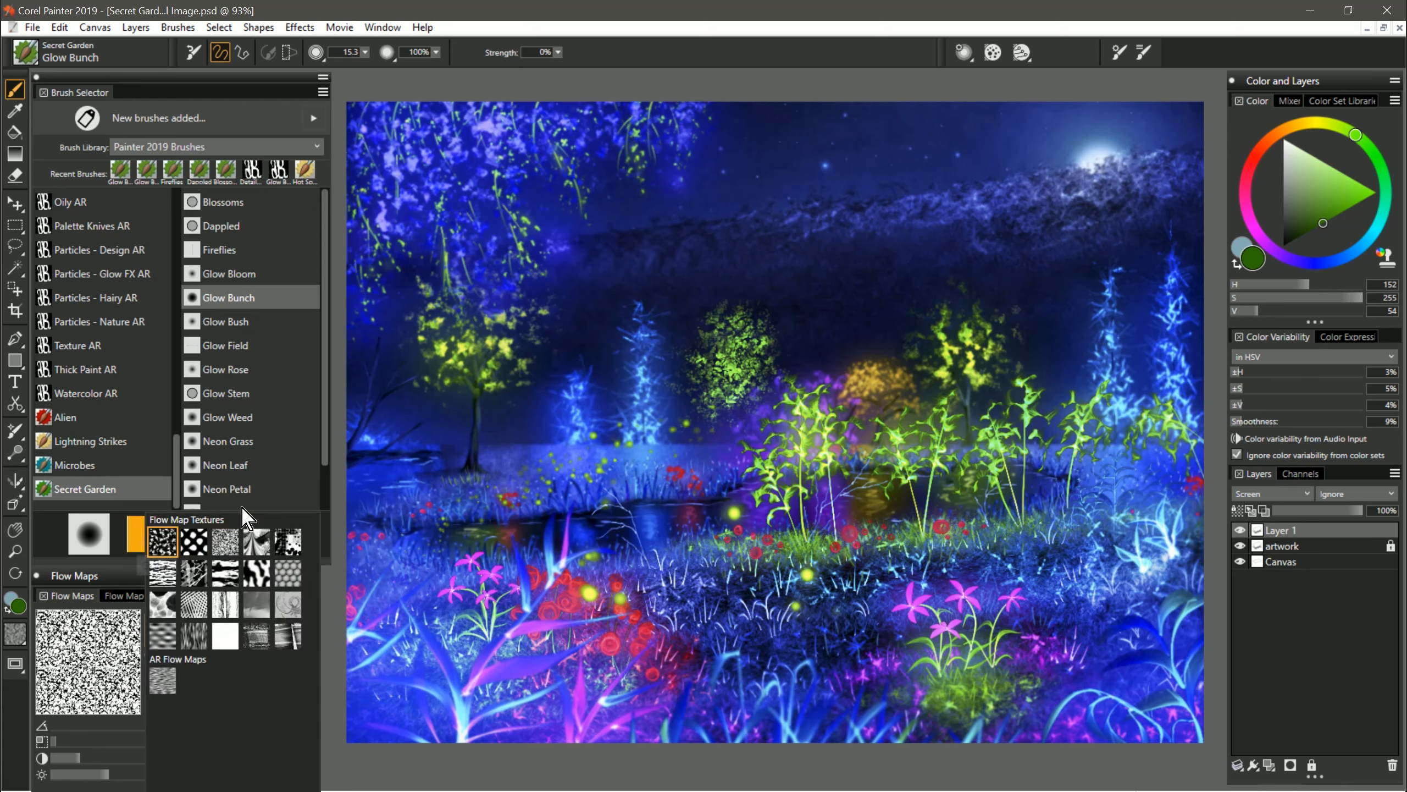
pyautogui.moveTo(823, 325)
pyautogui.mouseDown()
pyautogui.moveTo(852, 342)
pyautogui.moveTo(825, 326)
pyautogui.moveTo(832, 373)
pyautogui.moveTo(841, 304)
pyautogui.moveTo(829, 293)
pyautogui.moveTo(868, 329)
pyautogui.moveTo(853, 334)
pyautogui.moveTo(844, 279)
pyautogui.moveTo(837, 357)
pyautogui.mouseUp()
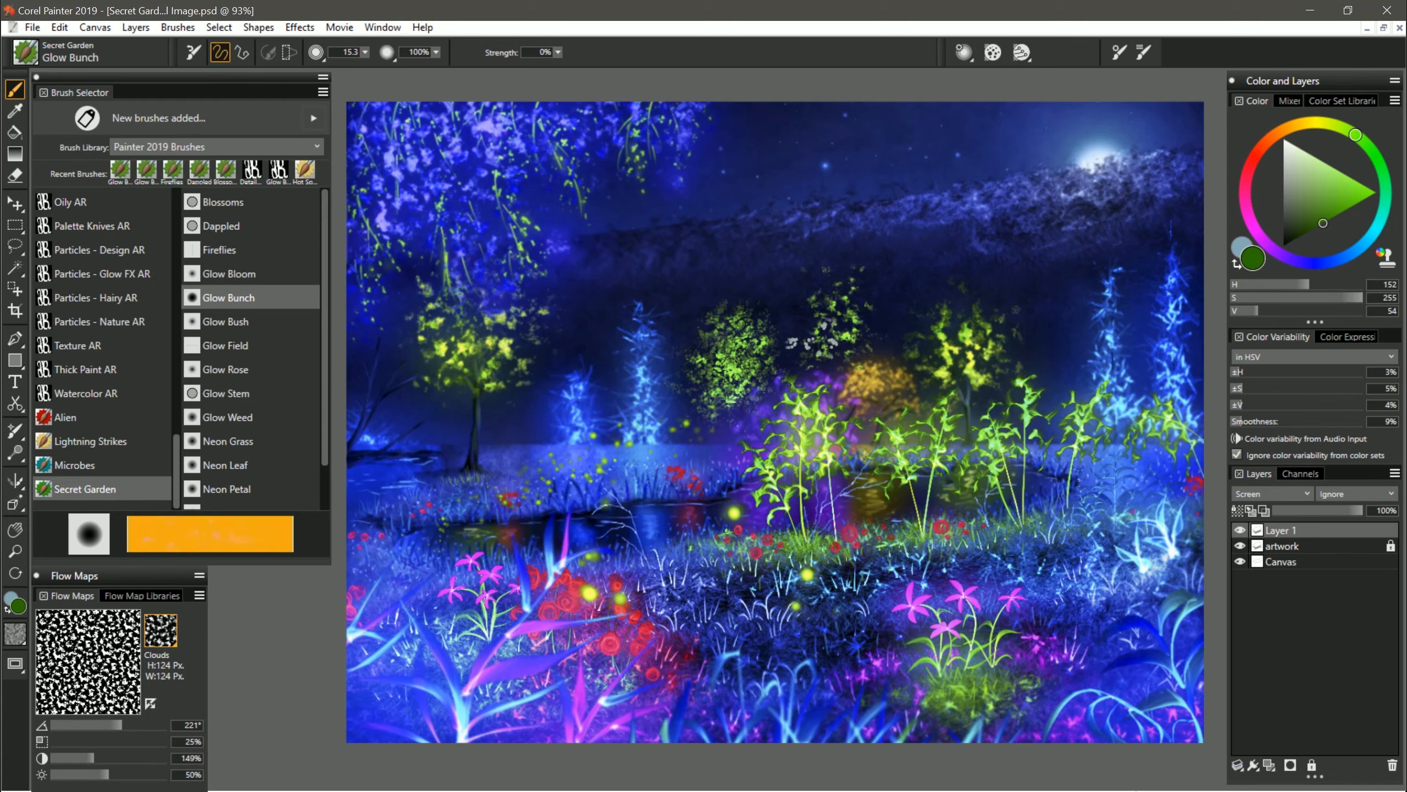
# - Add more Glow Bunch foliage to the green tree crown and to the clump beside it
pyautogui.moveTo(712, 373)
pyautogui.mouseDown()
pyautogui.moveTo(752, 337)
pyautogui.moveTo(755, 355)
pyautogui.mouseUp()
pyautogui.moveTo(833, 348)
pyautogui.mouseDown()
pyautogui.moveTo(860, 321)
pyautogui.moveTo(883, 344)
pyautogui.mouseUp()
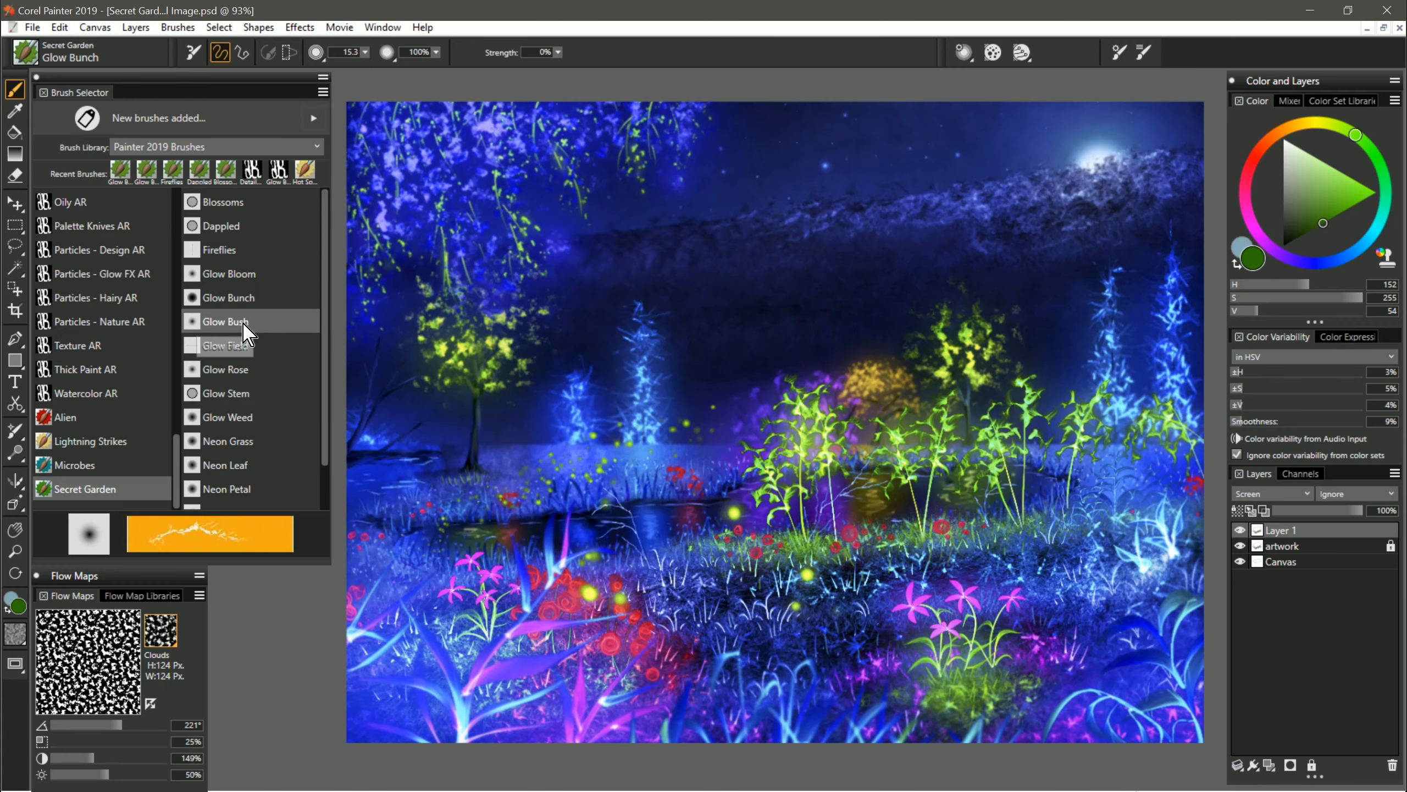
# - Paint an orange bush and a blue one (H 225, S 255, V 41) across the pond with the Glow Bush brush at size 48.3
pyautogui.click(245, 324)
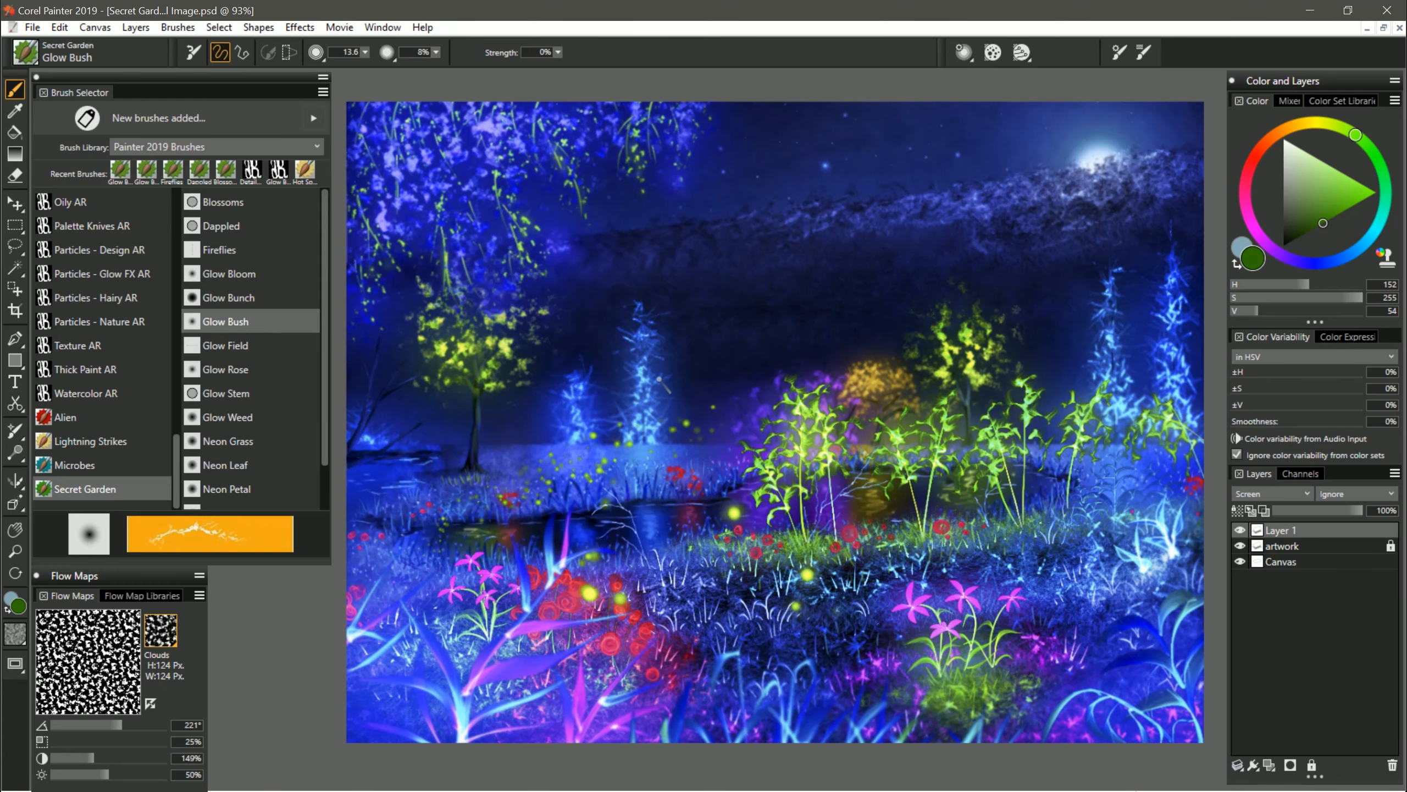
pyautogui.click(1272, 139)
pyautogui.moveTo(509, 435)
pyautogui.mouseDown()
pyautogui.moveTo(513, 405)
pyautogui.moveTo(523, 441)
pyautogui.moveTo(526, 412)
pyautogui.moveTo(534, 437)
pyautogui.moveTo(547, 426)
pyautogui.moveTo(506, 447)
pyautogui.mouseUp()
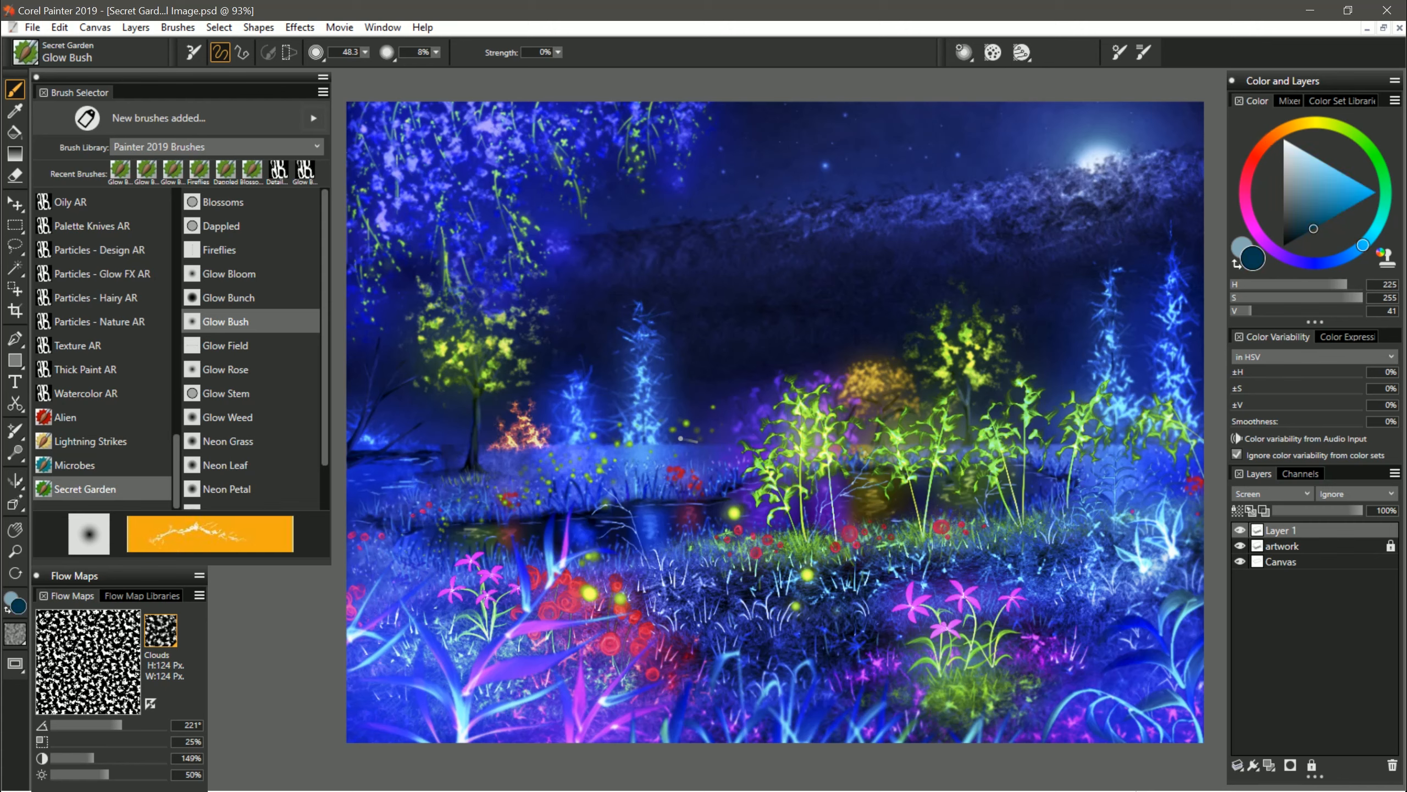
pyautogui.moveTo(681, 440)
pyautogui.mouseDown()
pyautogui.moveTo(712, 439)
pyautogui.moveTo(718, 416)
pyautogui.moveTo(739, 427)
pyautogui.moveTo(735, 442)
pyautogui.moveTo(736, 417)
pyautogui.moveTo(756, 438)
pyautogui.mouseUp()
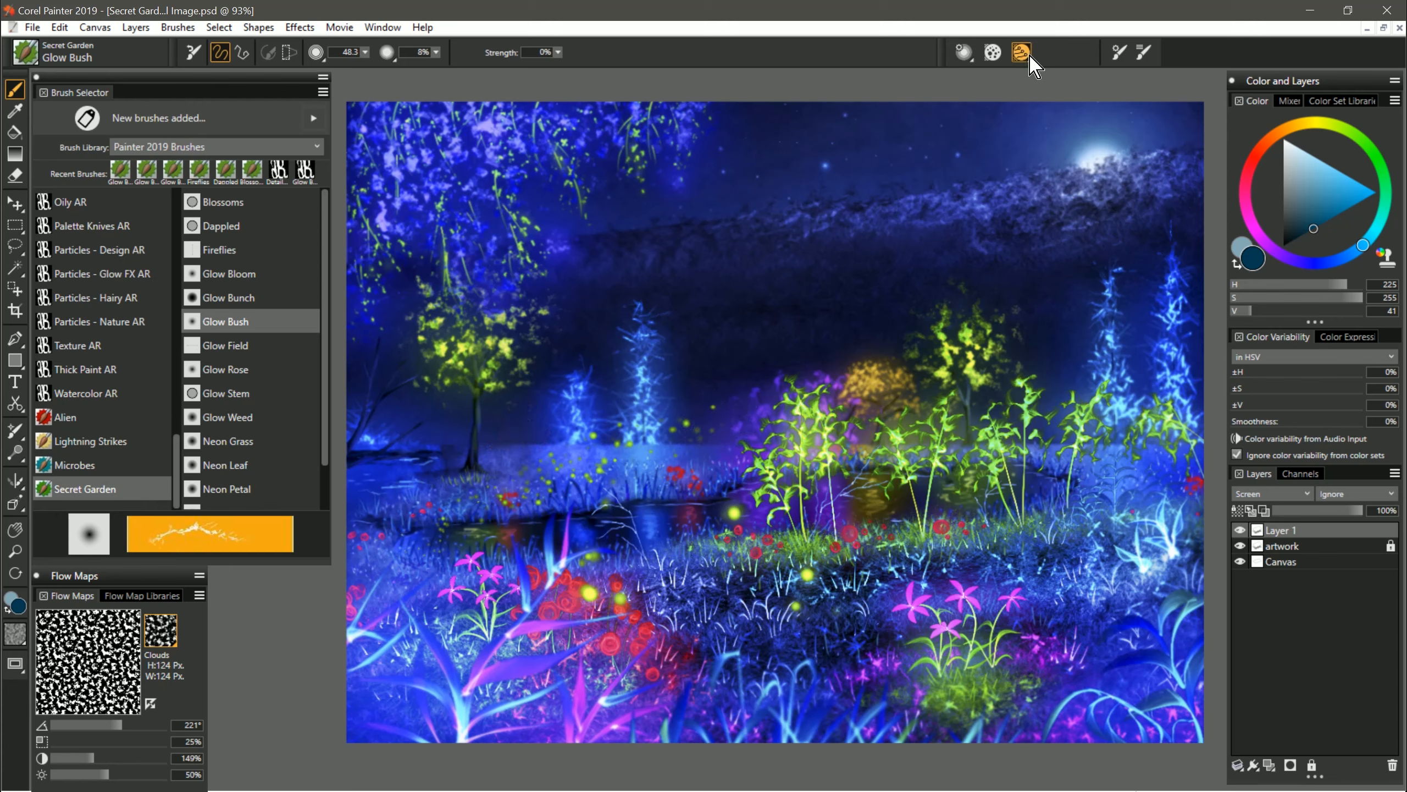
# - Paint a blue bush with the brush's particle Flow Map influence lowered to 47%, and another with the influence raised again
pyautogui.click(1120, 51)
pyautogui.click(1121, 51)
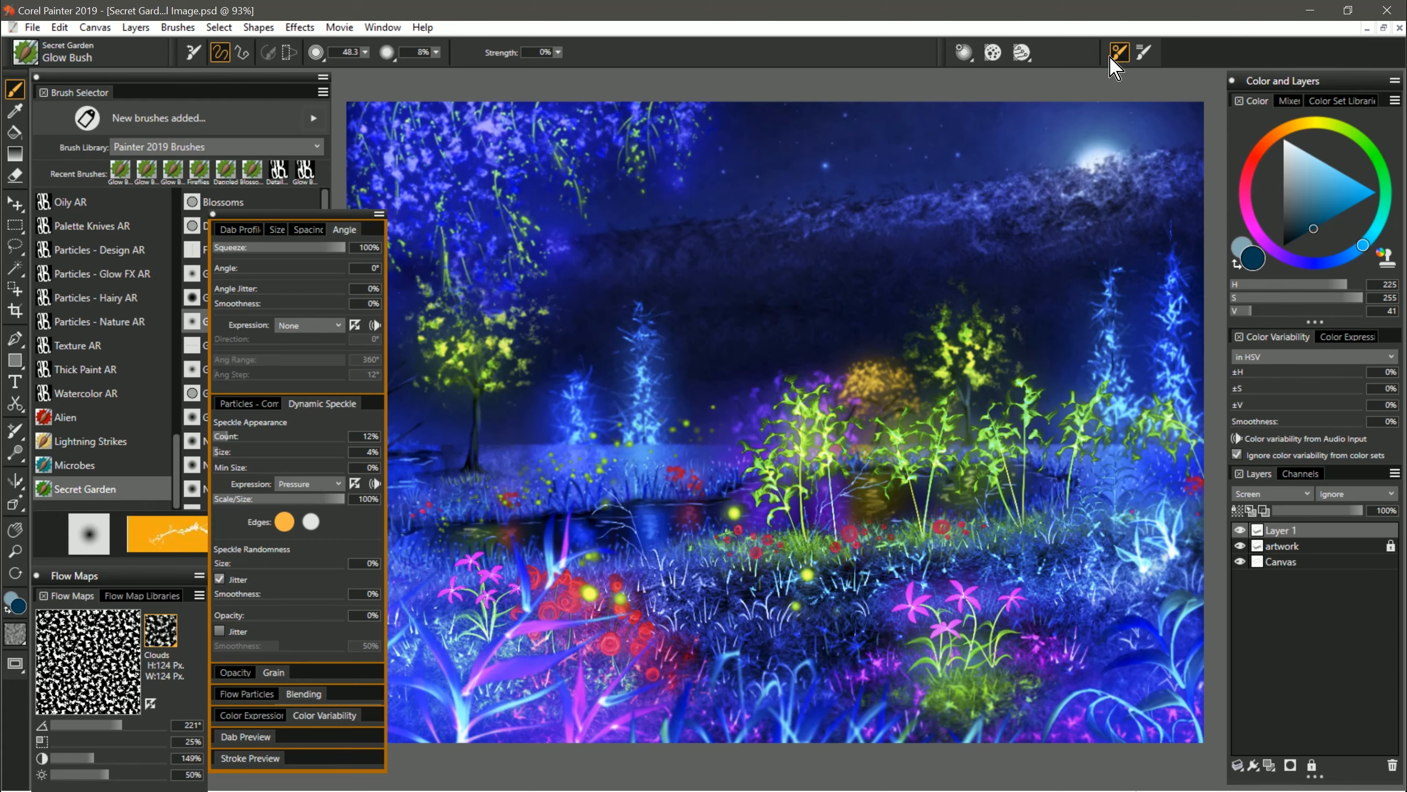
pyautogui.click(261, 403)
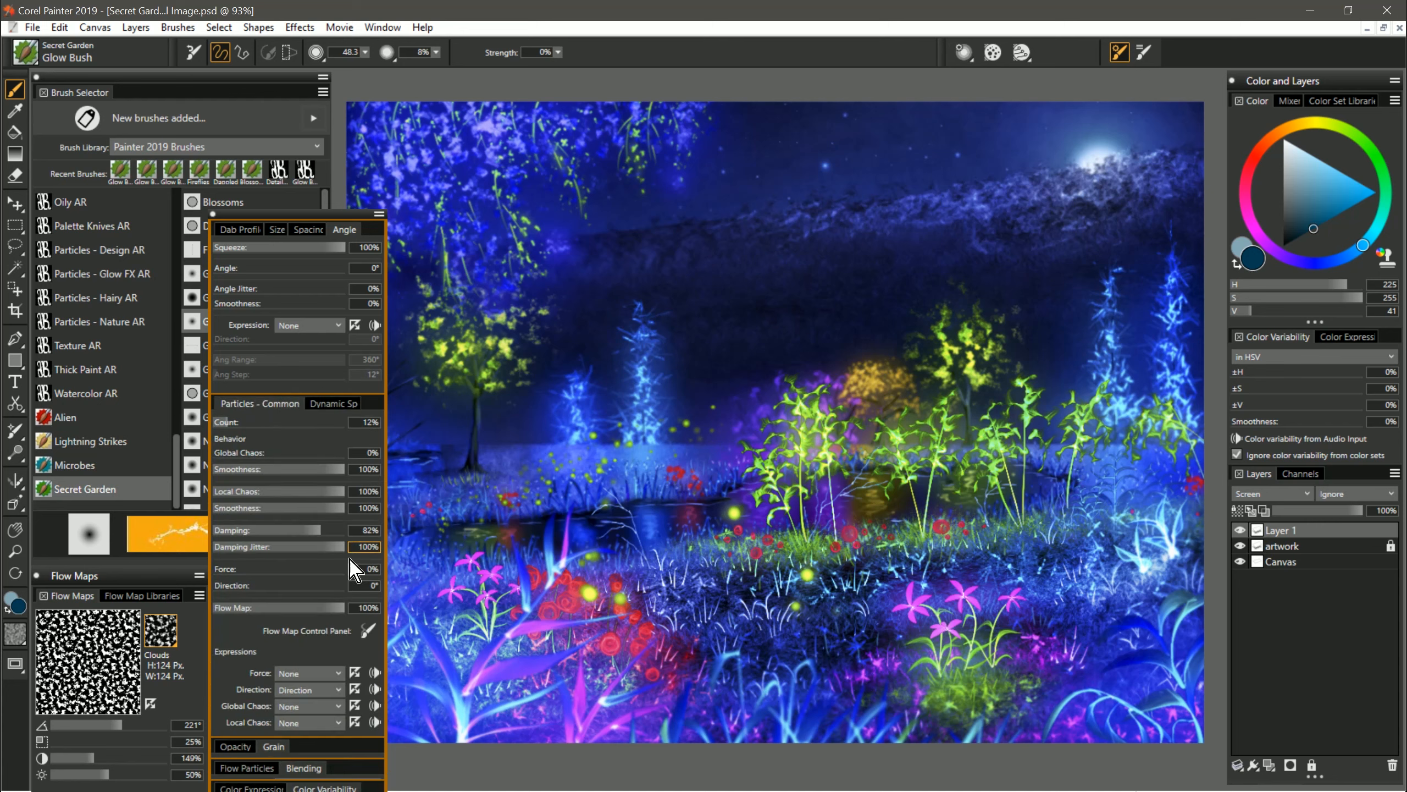
pyautogui.click(275, 608)
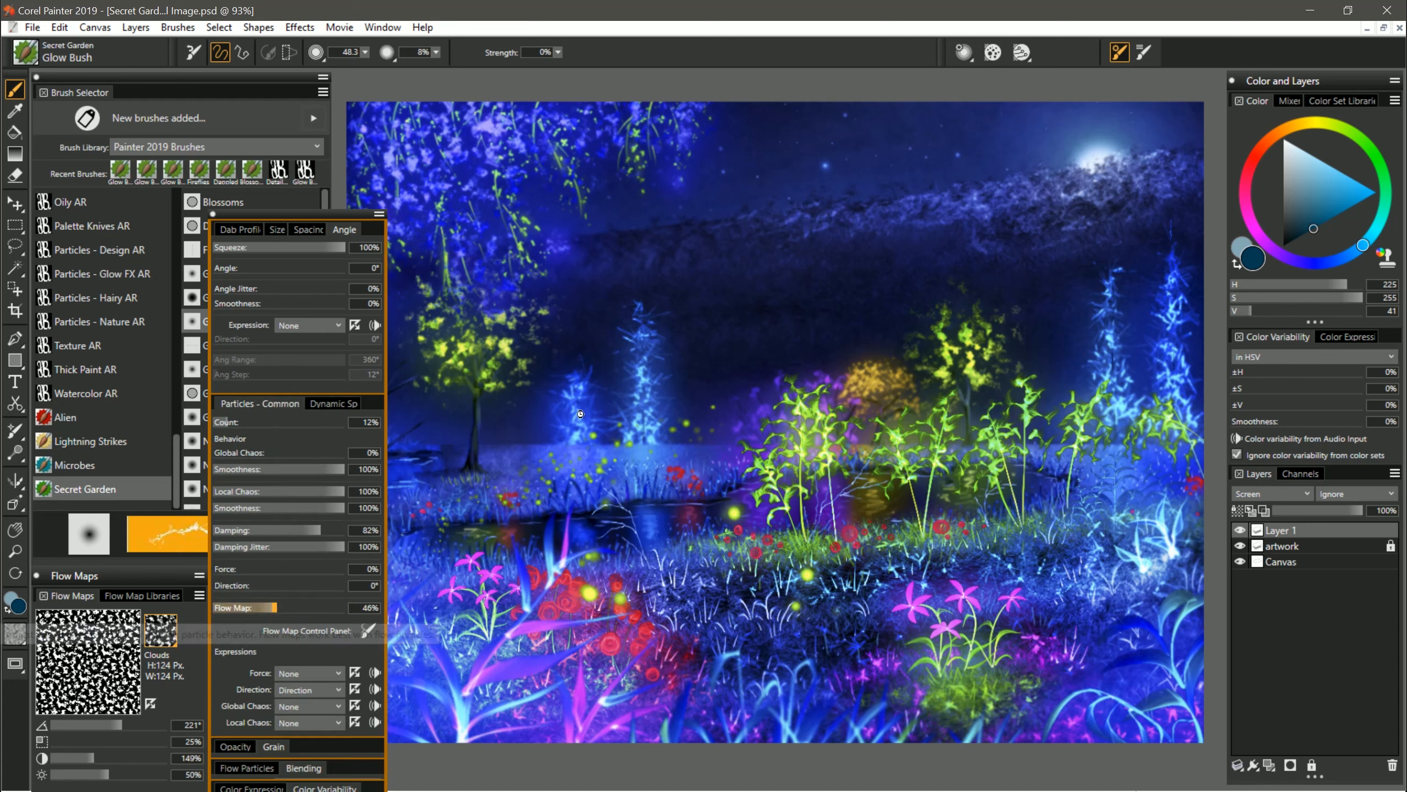
pyautogui.moveTo(715, 413)
pyautogui.mouseDown()
pyautogui.moveTo(726, 425)
pyautogui.moveTo(699, 436)
pyautogui.moveTo(725, 406)
pyautogui.moveTo(696, 439)
pyautogui.moveTo(725, 410)
pyautogui.mouseUp()
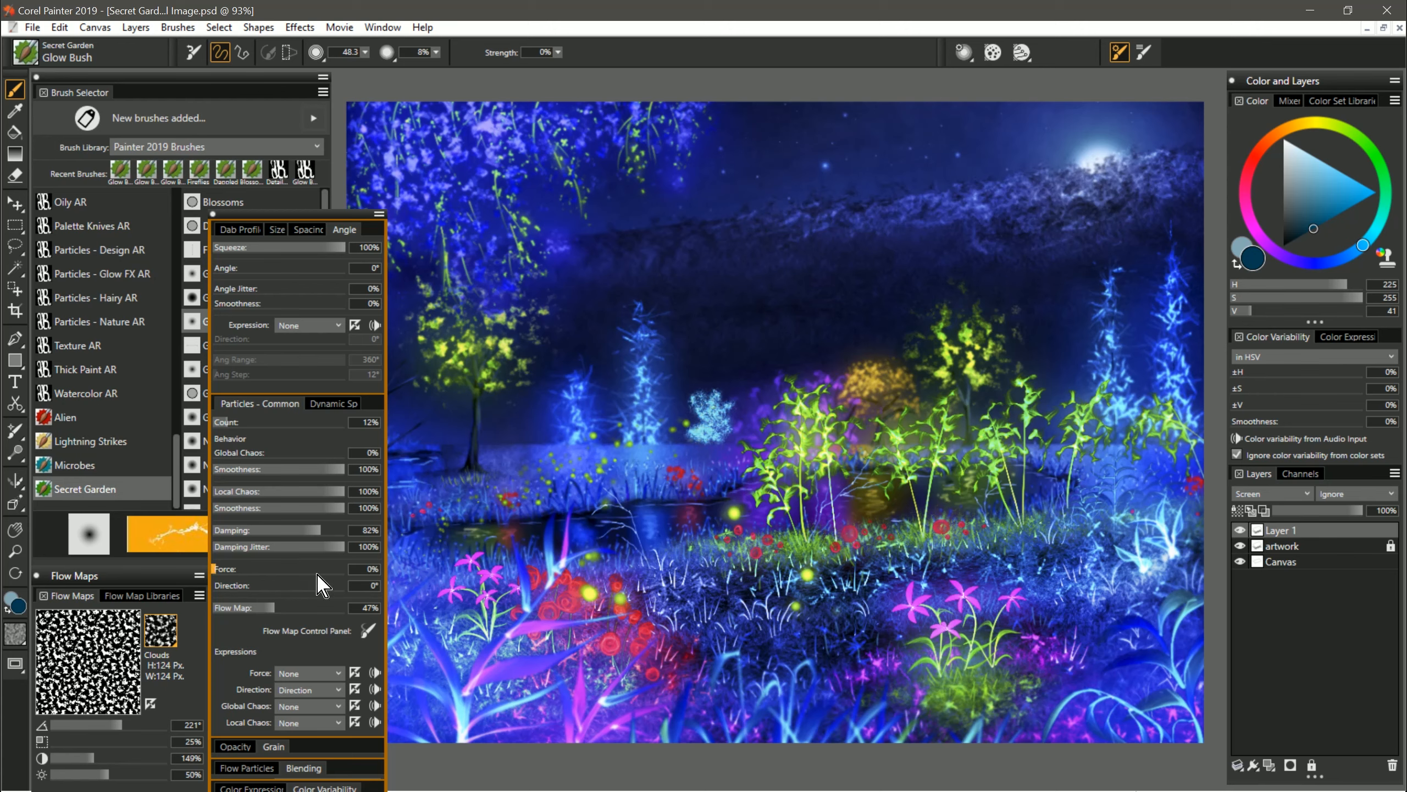
pyautogui.click(342, 607)
pyautogui.moveTo(736, 360)
pyautogui.mouseDown()
pyautogui.moveTo(715, 371)
pyautogui.moveTo(732, 332)
pyautogui.moveTo(765, 355)
pyautogui.mouseUp()
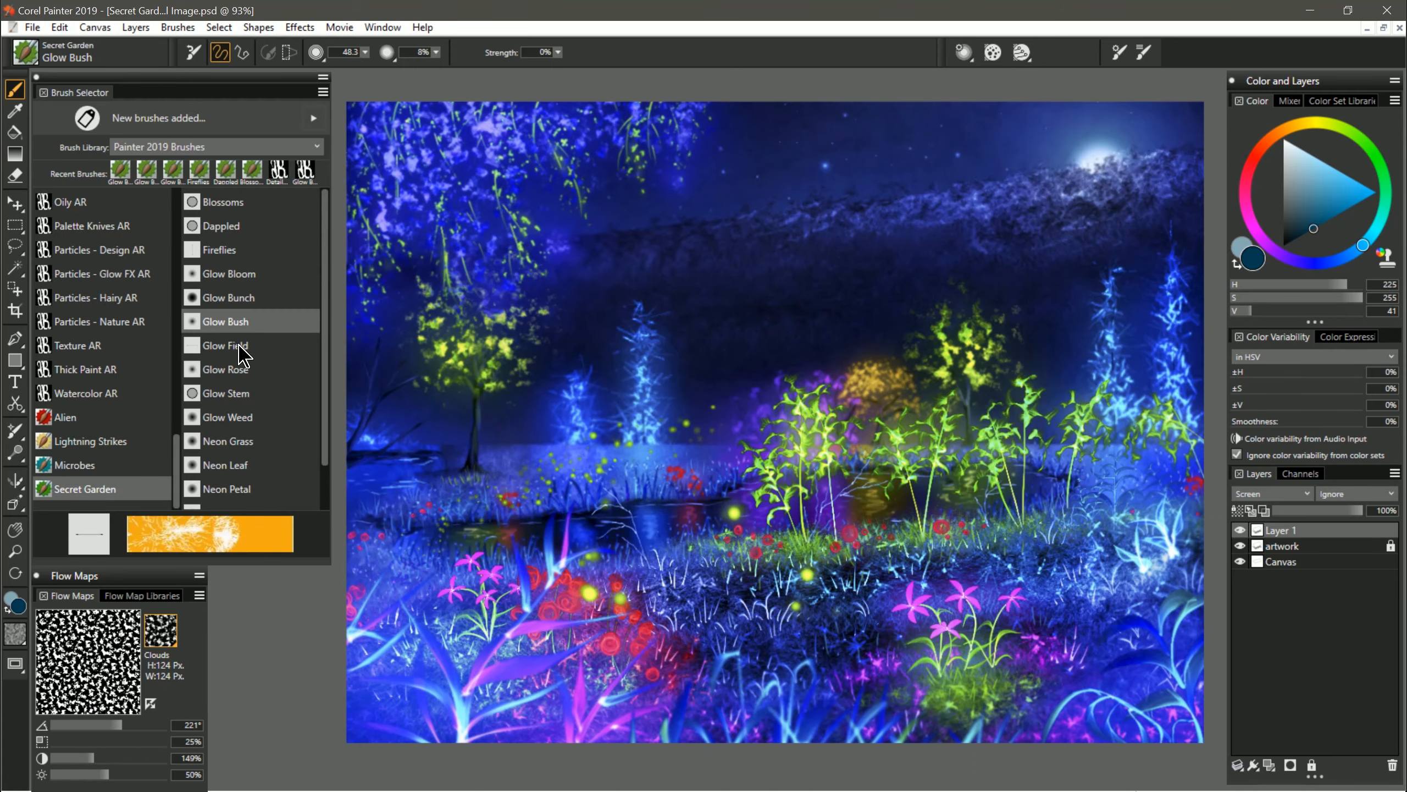
# - Create a new layer and paint a black patch over the foreground below the pink lilies with the Glow Field brush
pyautogui.click(239, 347)
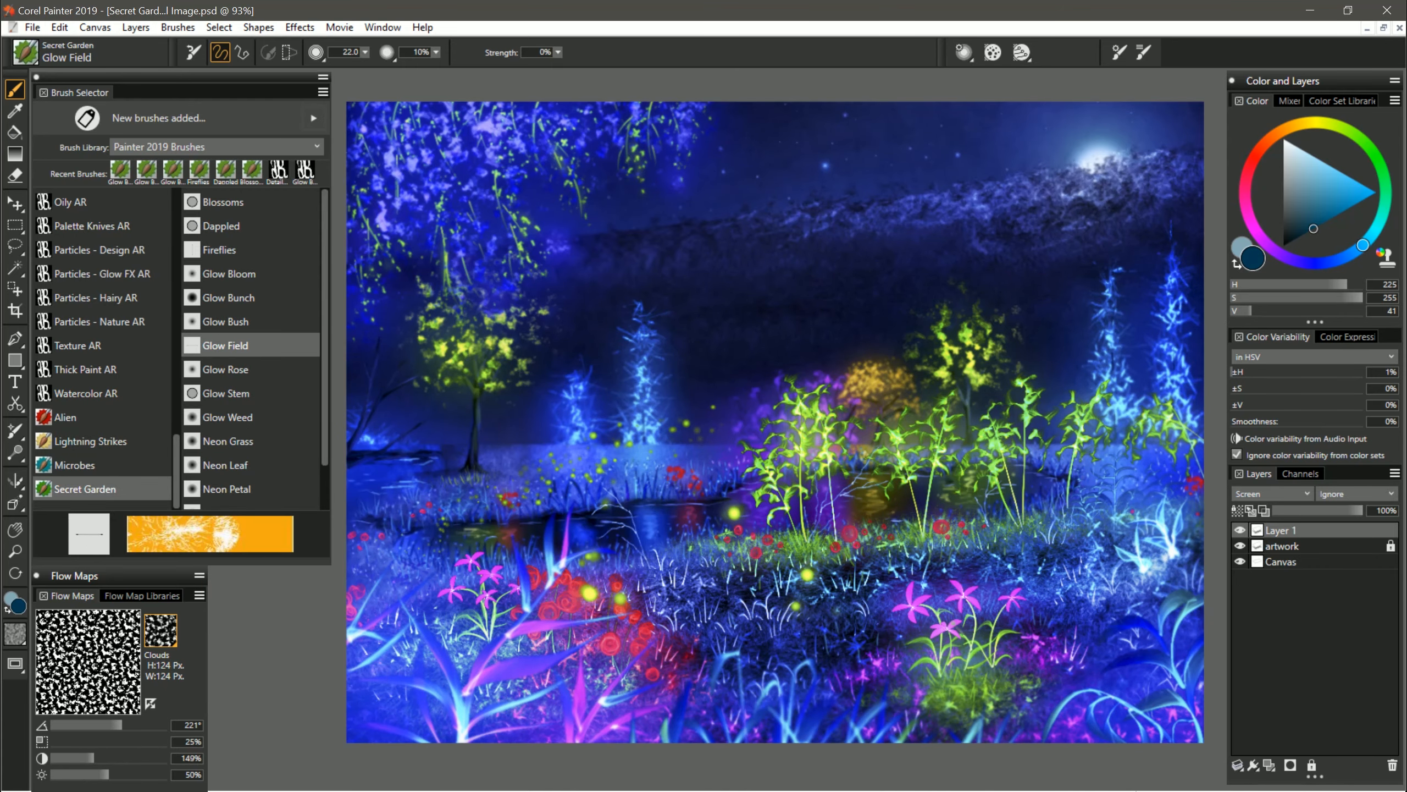
pyautogui.click(1269, 765)
pyautogui.click(1297, 242)
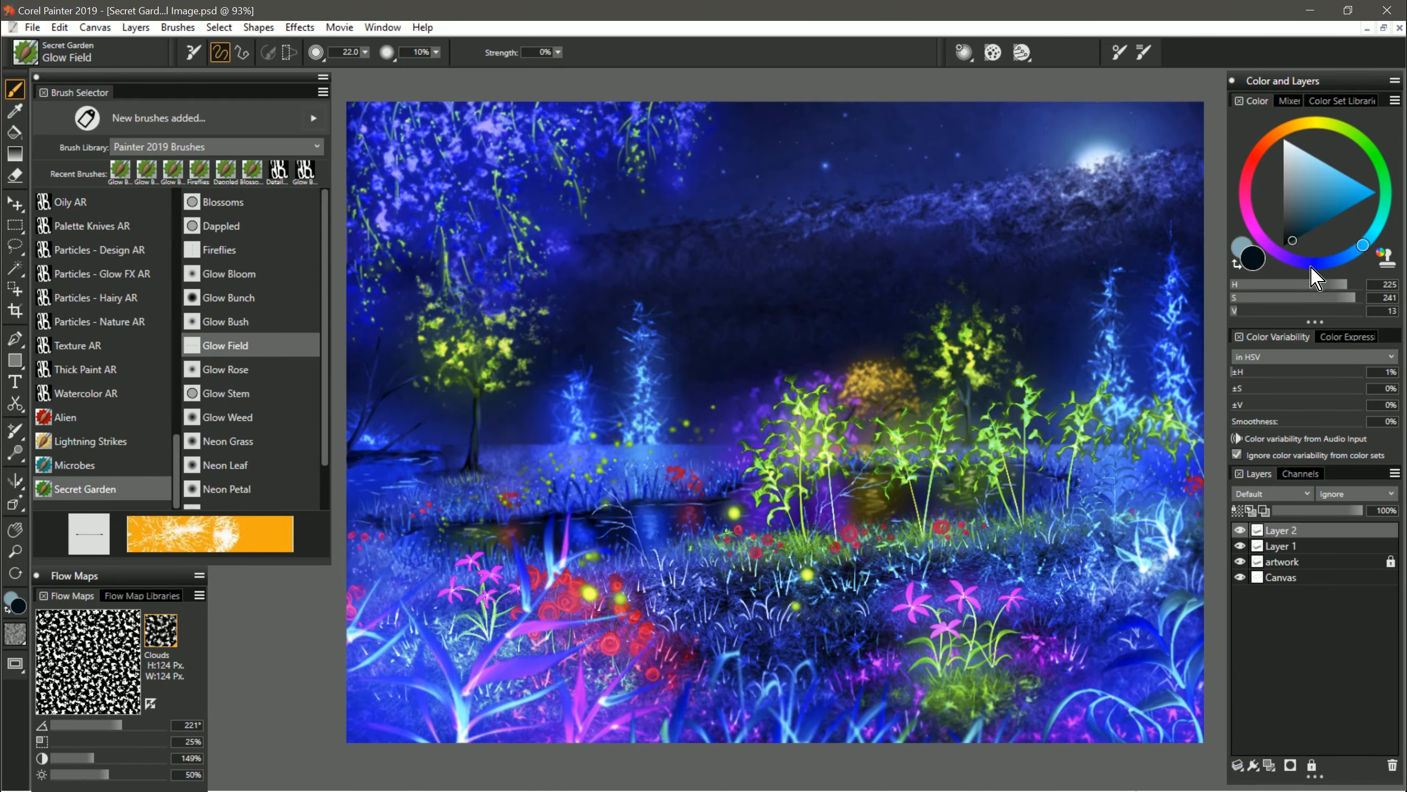
pyautogui.click(1313, 262)
pyautogui.click(1293, 240)
pyautogui.moveTo(1295, 243); pyautogui.dragTo(1293, 244)
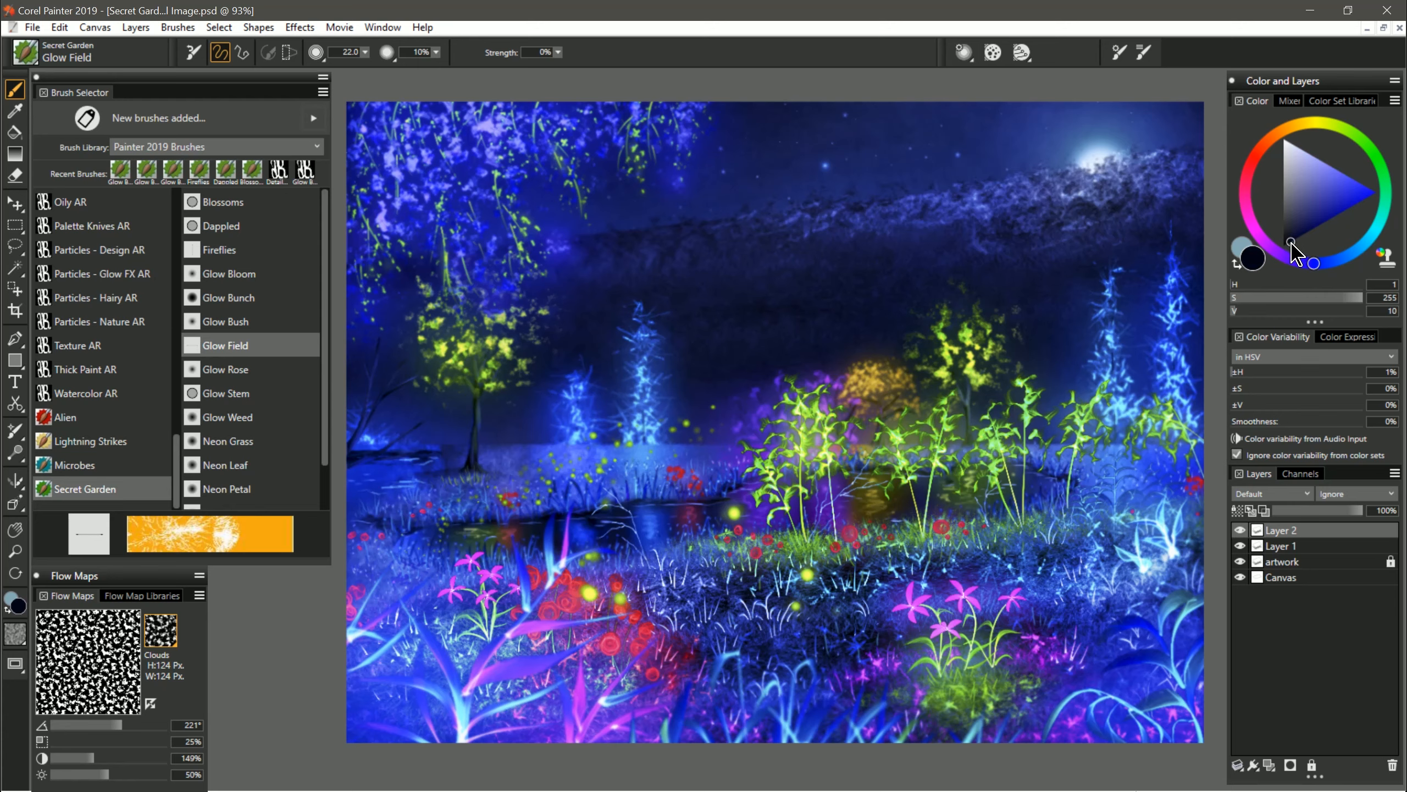
pyautogui.moveTo(1287, 250); pyautogui.dragTo(1283, 252)
pyautogui.moveTo(1178, 705); pyautogui.dragTo(950, 735)
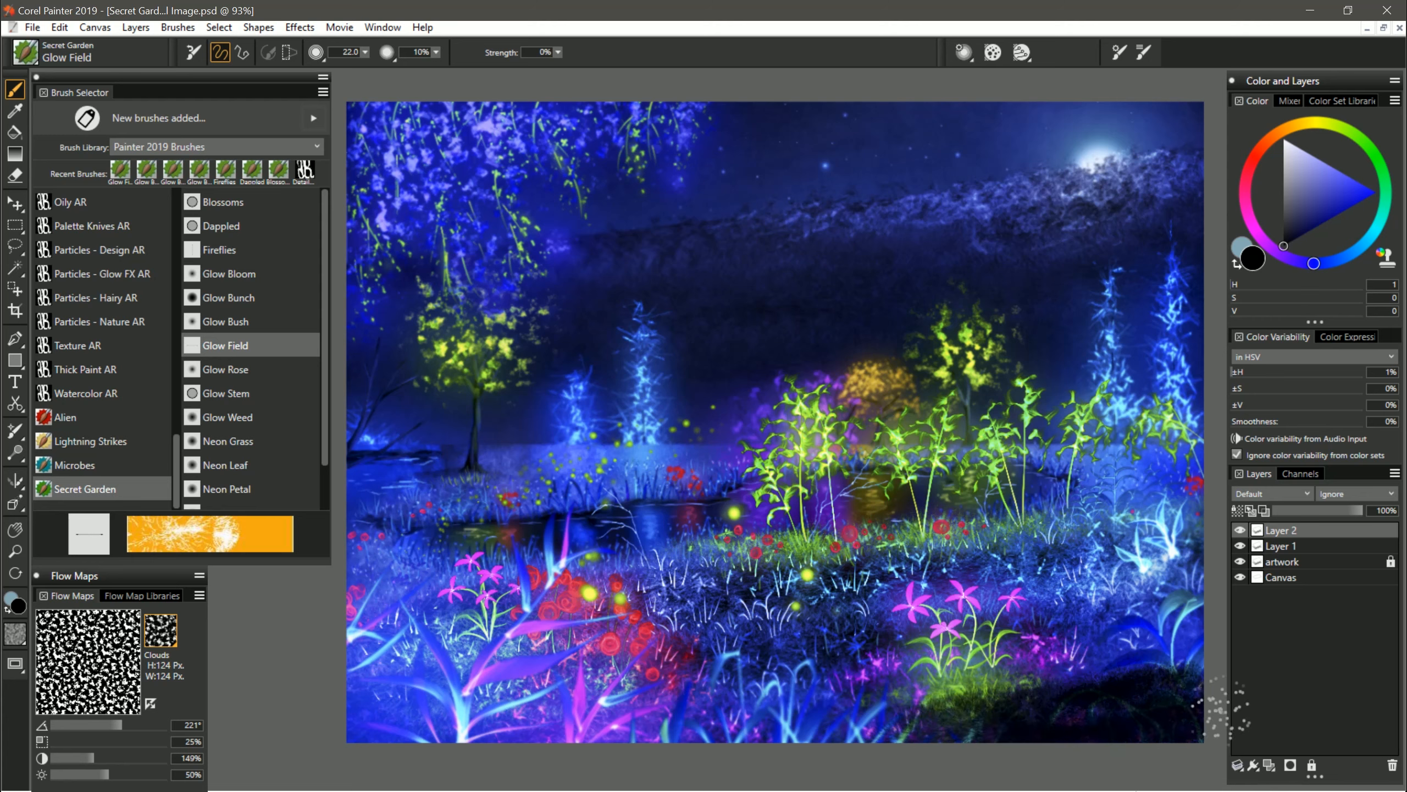
# - Add green (H 146, S 255, V 42) and purple Glow Field texture over the dark foreground patch, and sample a dark blue
pyautogui.click(1314, 229)
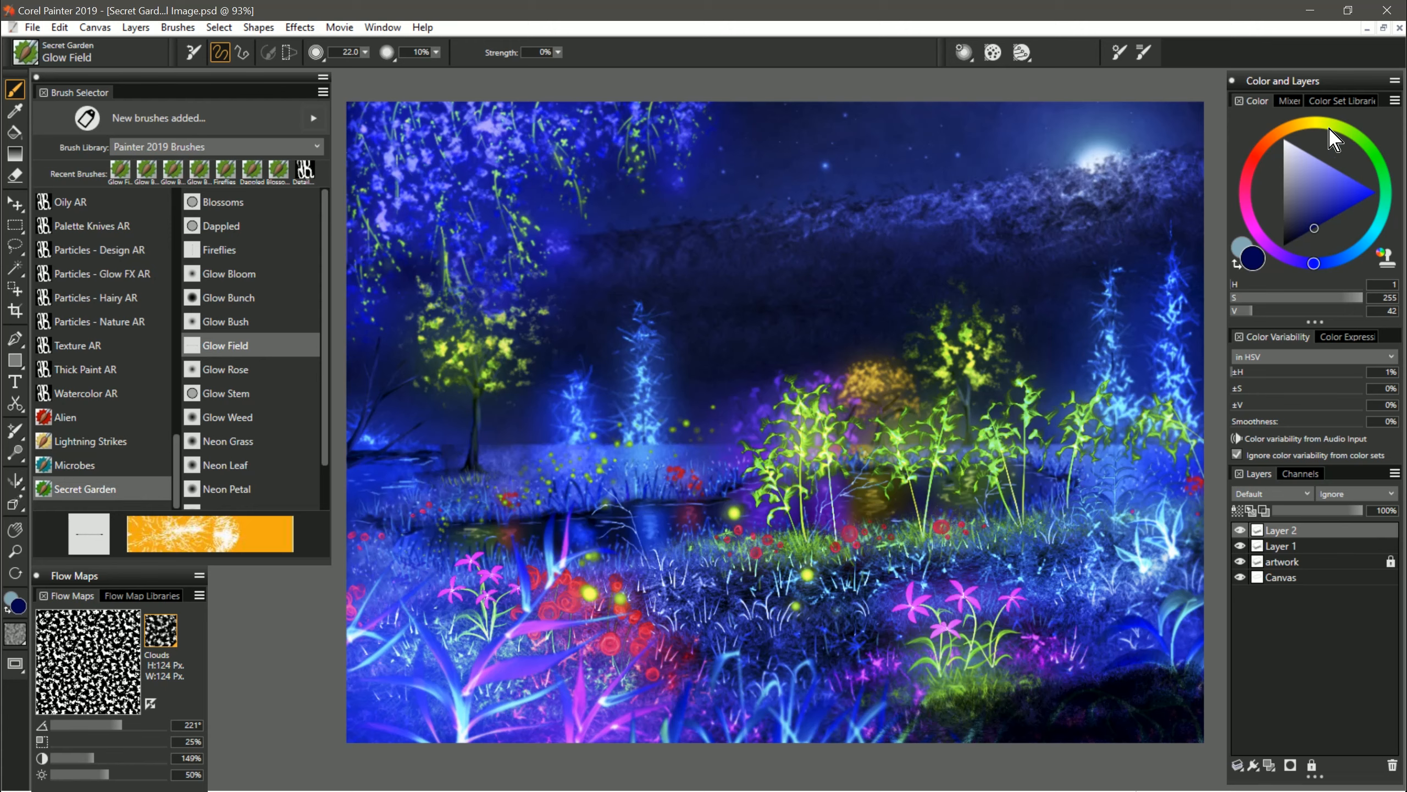
pyautogui.click(1347, 130)
pyautogui.moveTo(982, 718)
pyautogui.mouseDown()
pyautogui.moveTo(1068, 705)
pyautogui.moveTo(962, 718)
pyautogui.moveTo(1074, 691)
pyautogui.moveTo(1006, 726)
pyautogui.moveTo(1101, 708)
pyautogui.moveTo(1007, 737)
pyautogui.moveTo(1128, 736)
pyautogui.mouseUp()
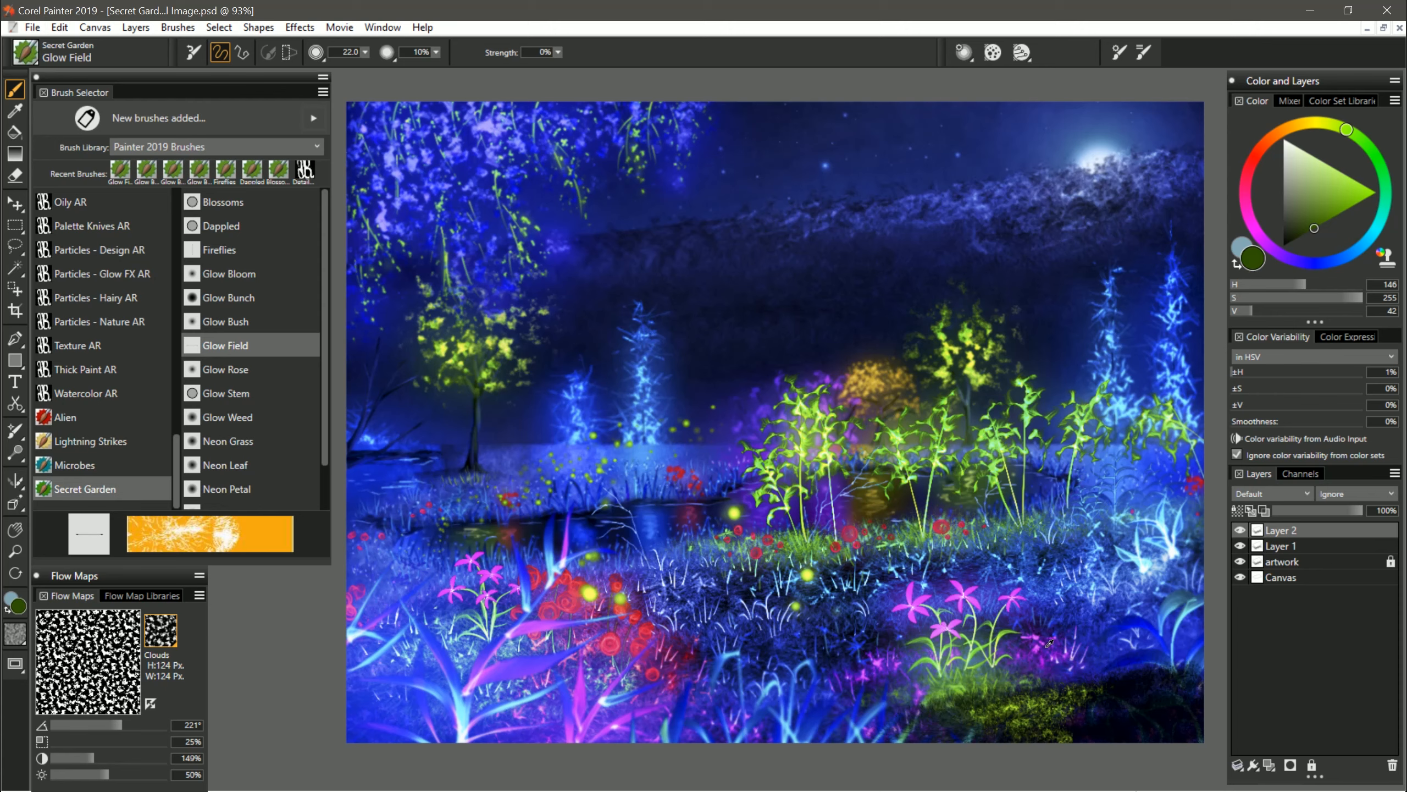
pyautogui.moveTo(1039, 648)
pyautogui.mouseDown()
pyautogui.moveTo(1130, 687)
pyautogui.moveTo(1053, 720)
pyautogui.moveTo(1069, 731)
pyautogui.moveTo(1186, 729)
pyautogui.mouseUp()
pyautogui.keyDown('alt'); pyautogui.click(1172, 641); pyautogui.keyUp('alt')
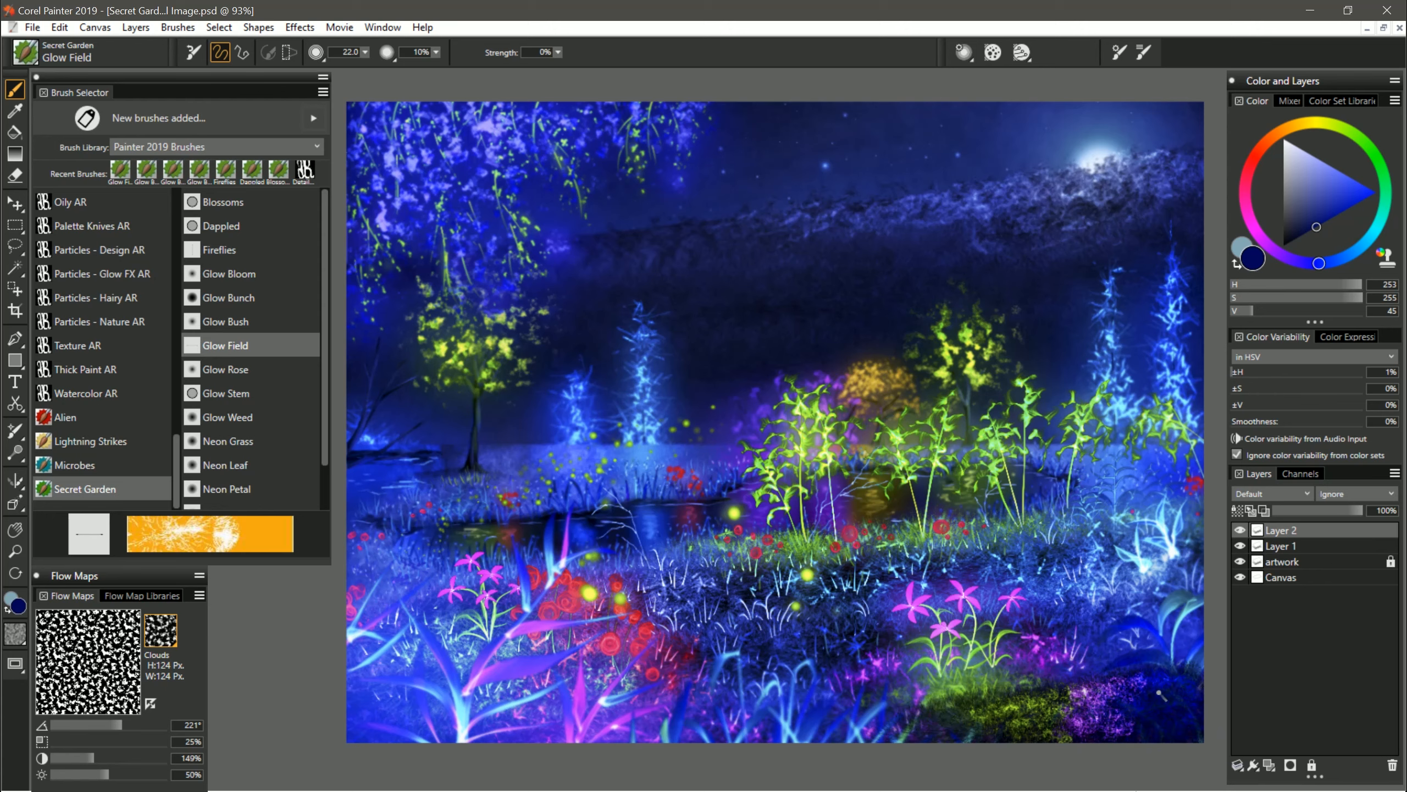
# - Paint red Glow Field foliage across the dark background (H 77, S 255, V 123), with lighter red (V 160) highlights
pyautogui.click(1249, 171)
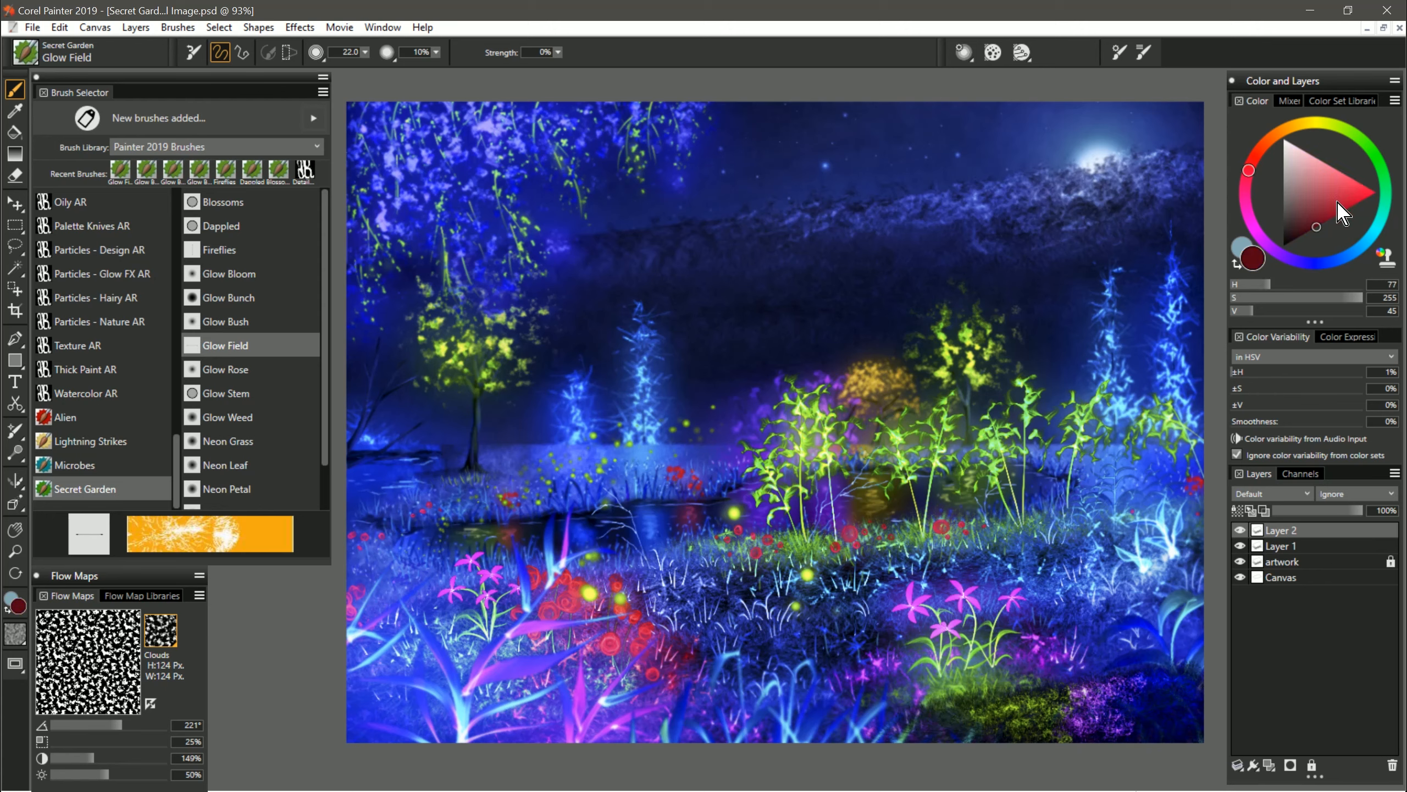
pyautogui.moveTo(1341, 202); pyautogui.dragTo(1374, 194)
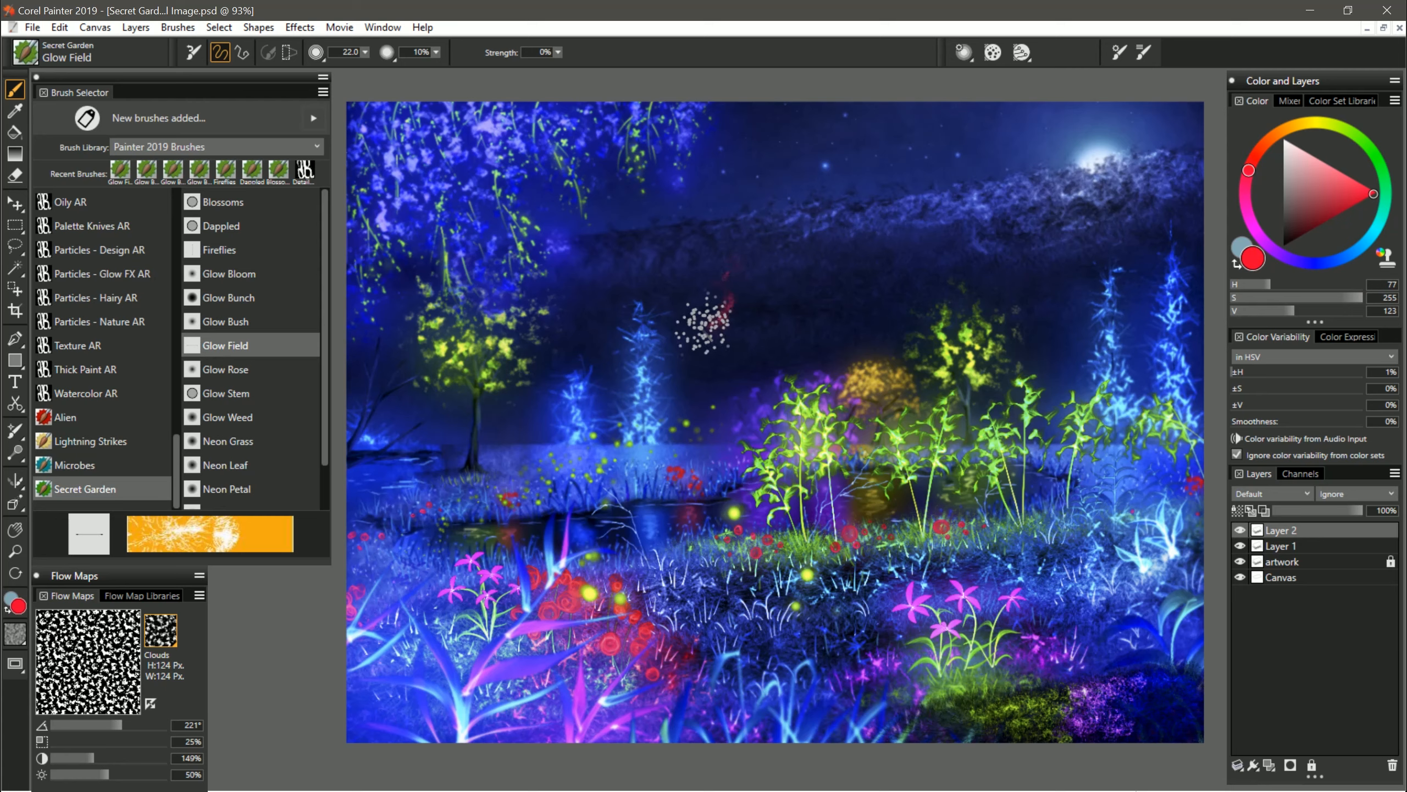
pyautogui.moveTo(710, 315)
pyautogui.mouseDown()
pyautogui.moveTo(745, 269)
pyautogui.moveTo(727, 376)
pyautogui.moveTo(767, 262)
pyautogui.moveTo(768, 350)
pyautogui.moveTo(805, 279)
pyautogui.moveTo(894, 287)
pyautogui.moveTo(865, 290)
pyautogui.moveTo(901, 297)
pyautogui.moveTo(878, 308)
pyautogui.moveTo(910, 299)
pyautogui.moveTo(902, 266)
pyautogui.moveTo(941, 268)
pyautogui.moveTo(914, 296)
pyautogui.moveTo(954, 300)
pyautogui.moveTo(970, 277)
pyautogui.moveTo(1014, 313)
pyautogui.mouseUp()
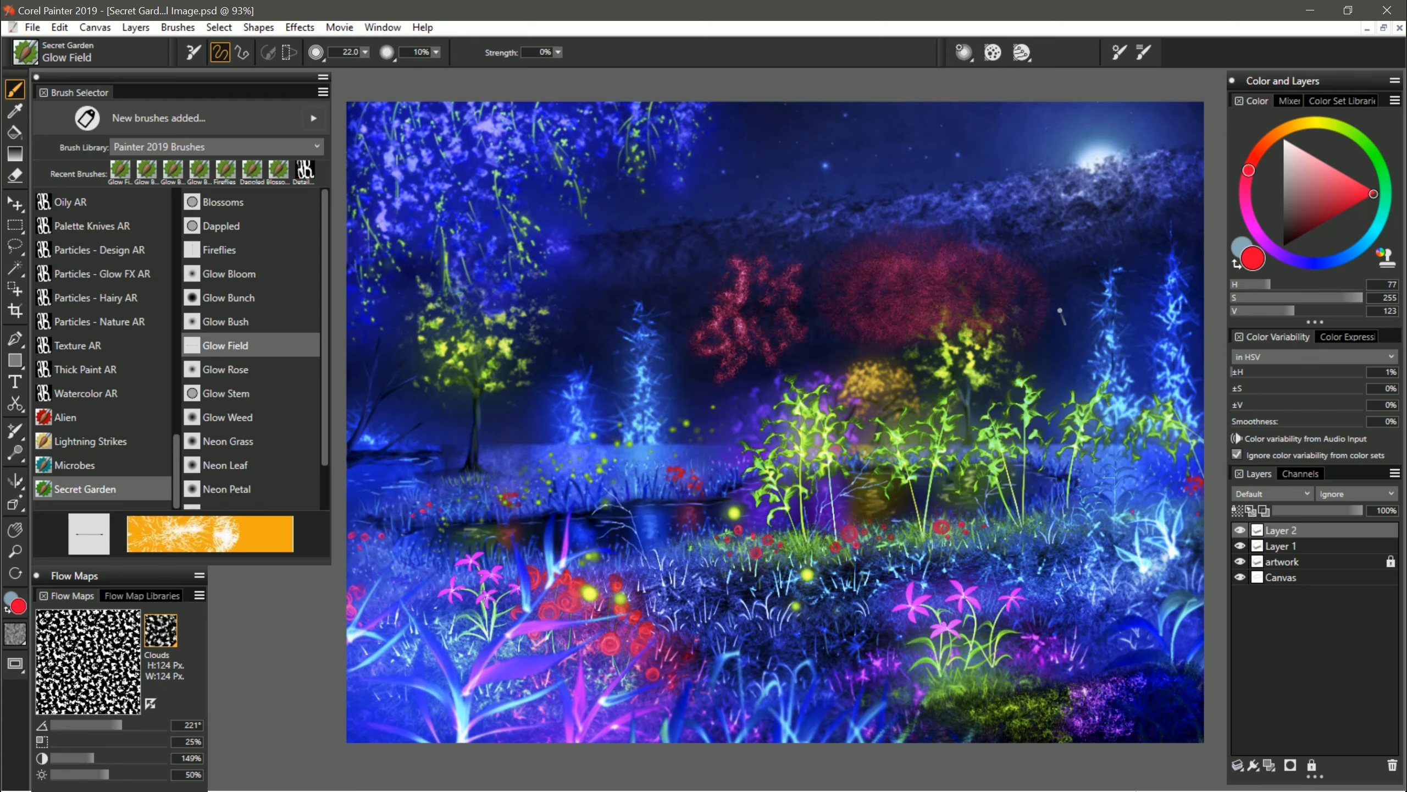
pyautogui.moveTo(1358, 192); pyautogui.dragTo(1353, 178)
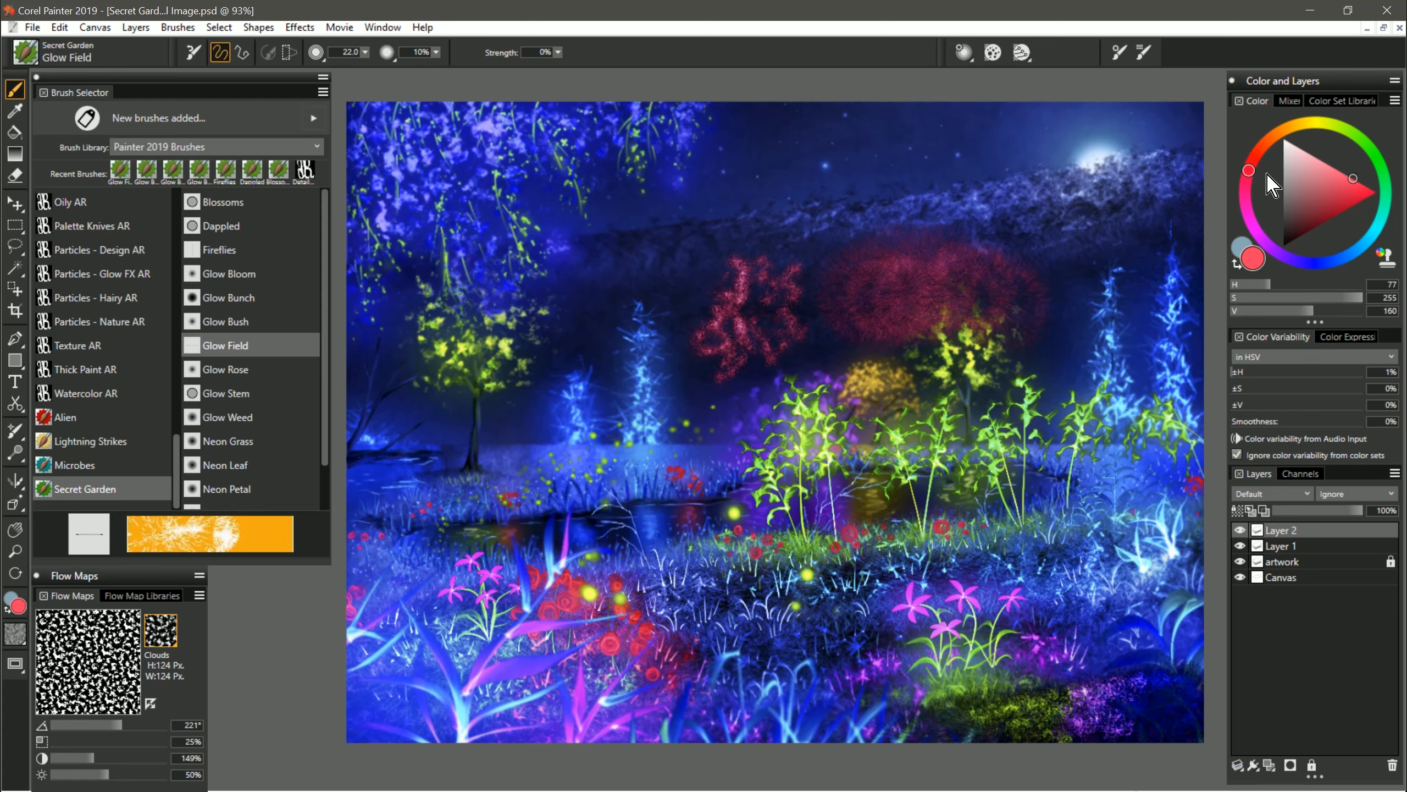
pyautogui.moveTo(931, 285)
pyautogui.mouseDown()
pyautogui.moveTo(858, 279)
pyautogui.moveTo(902, 280)
pyautogui.moveTo(843, 298)
pyautogui.moveTo(946, 298)
pyautogui.moveTo(938, 253)
pyautogui.moveTo(920, 283)
pyautogui.moveTo(988, 296)
pyautogui.moveTo(887, 322)
pyautogui.moveTo(936, 332)
pyautogui.mouseUp()
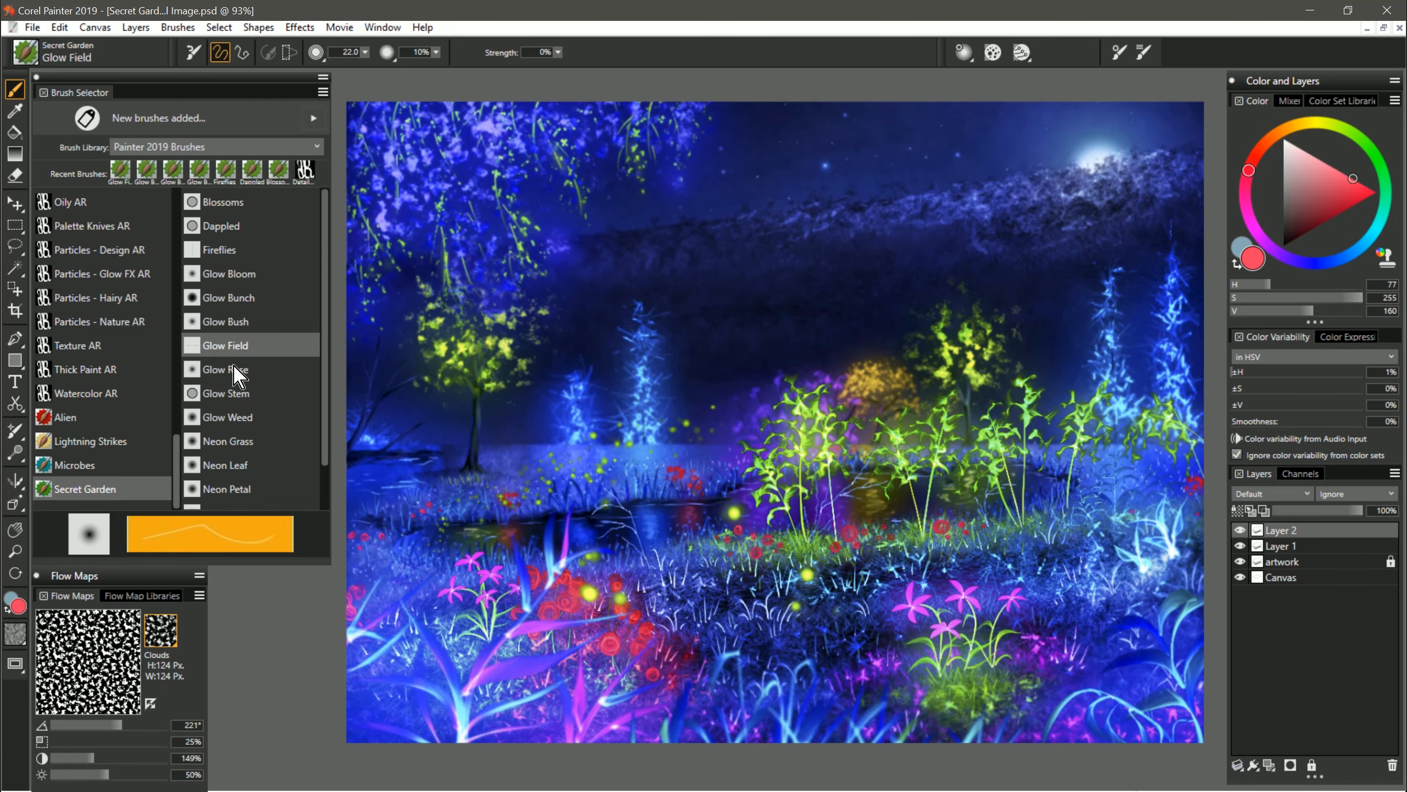
# - Paint a cluster of dark red roses (H 77, S 255, V 42) in the foreground with the Glow Rose brush at size 415.9
pyautogui.click(236, 370)
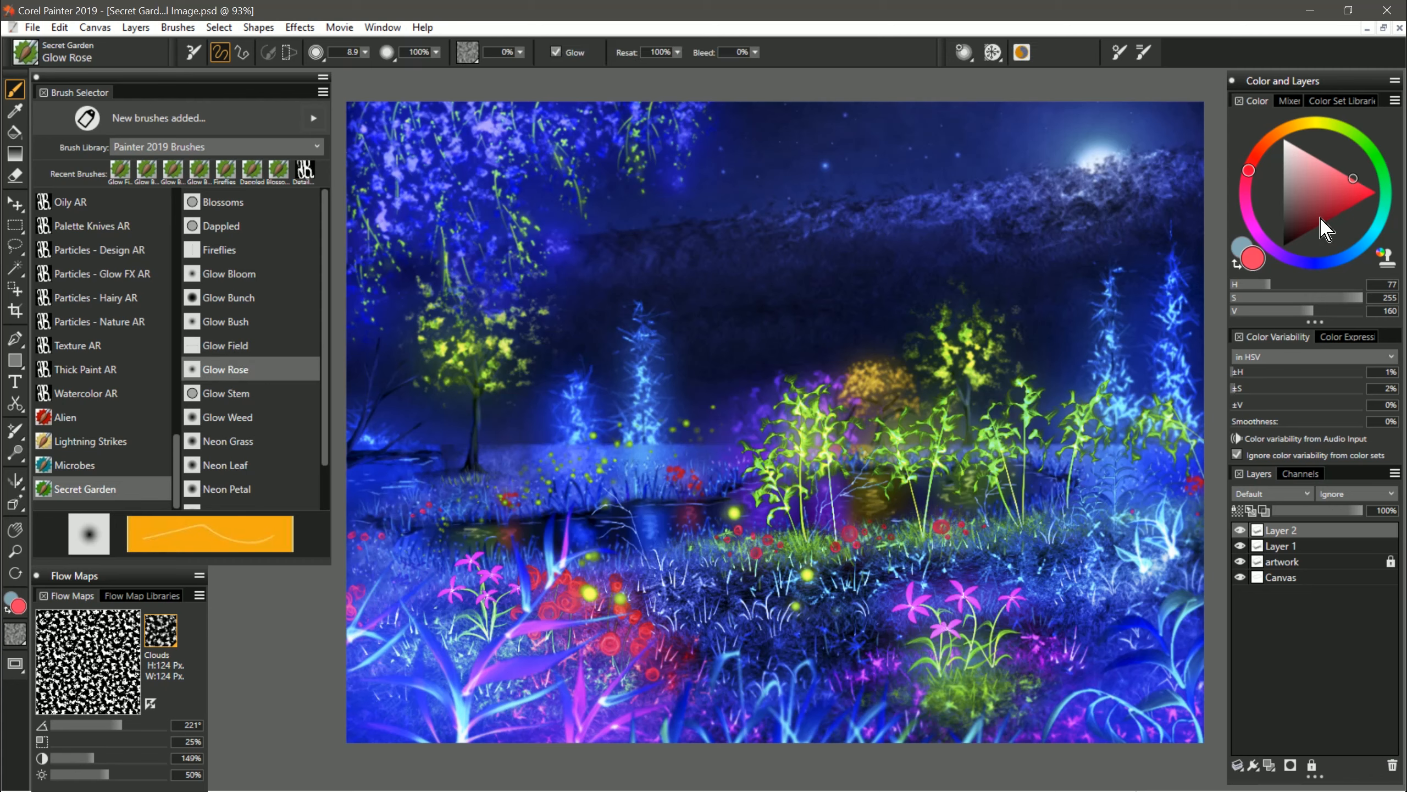
pyautogui.moveTo(1321, 222); pyautogui.dragTo(1314, 228)
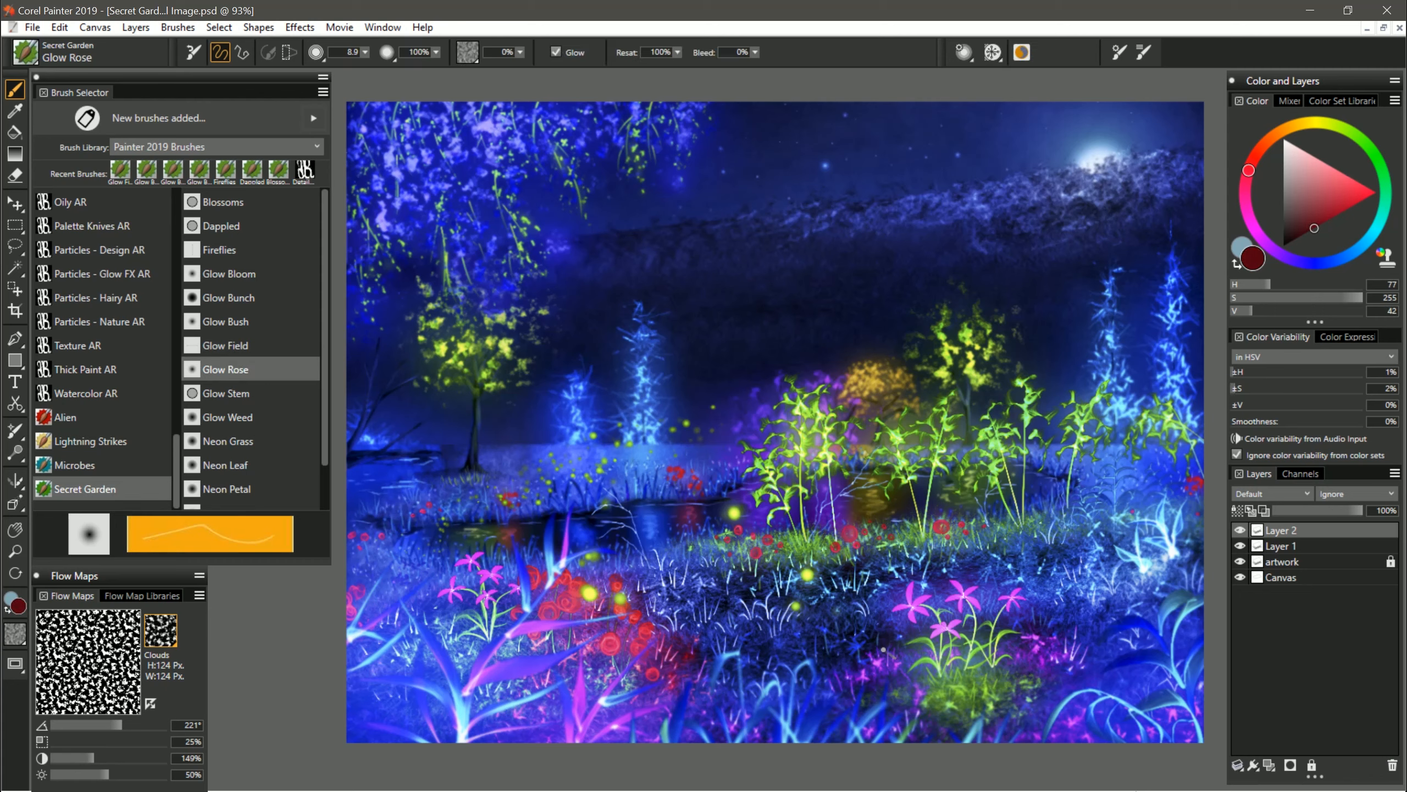
pyautogui.moveTo(776, 633); pyautogui.dragTo(834, 631)
pyautogui.moveTo(873, 631); pyautogui.dragTo(879, 627)
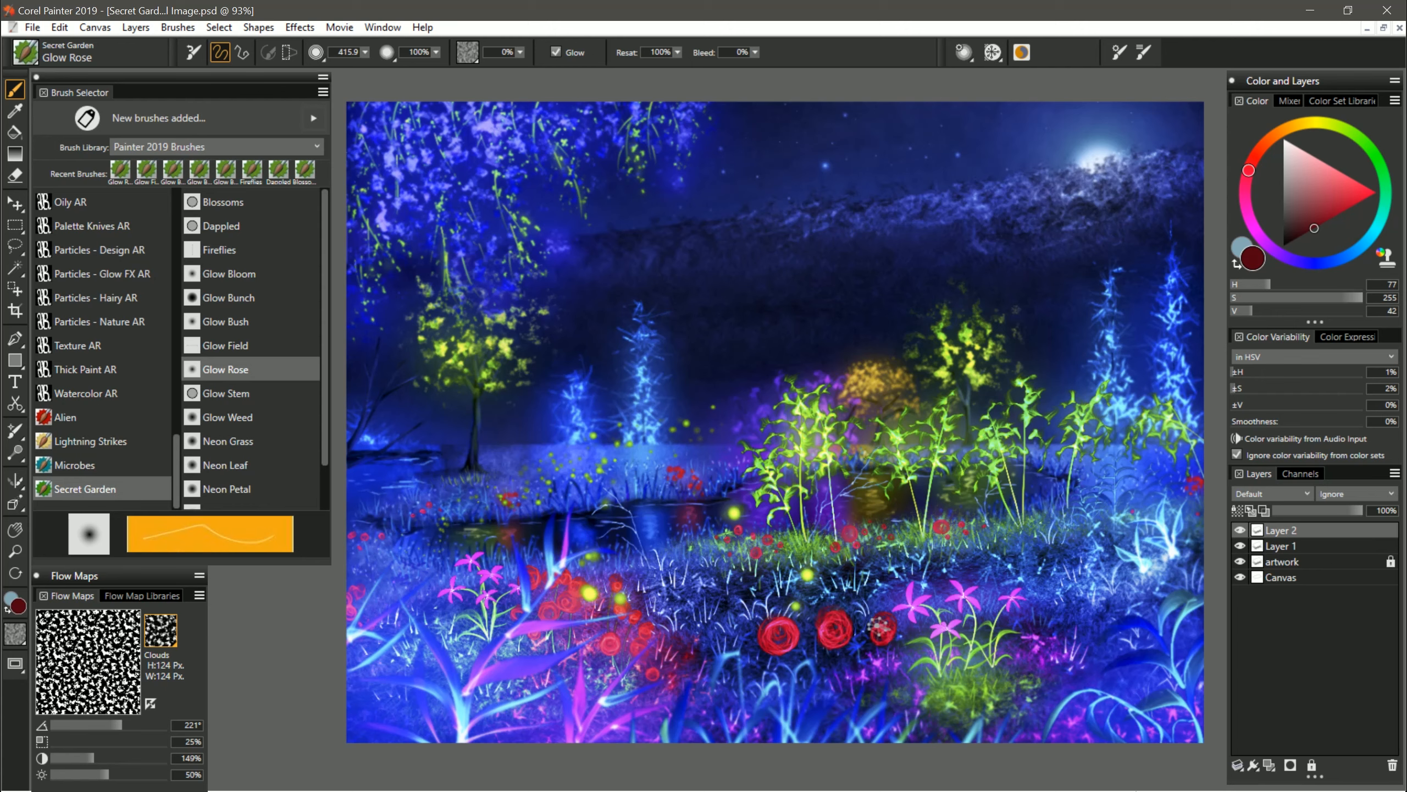
pyautogui.moveTo(841, 671); pyautogui.dragTo(834, 663)
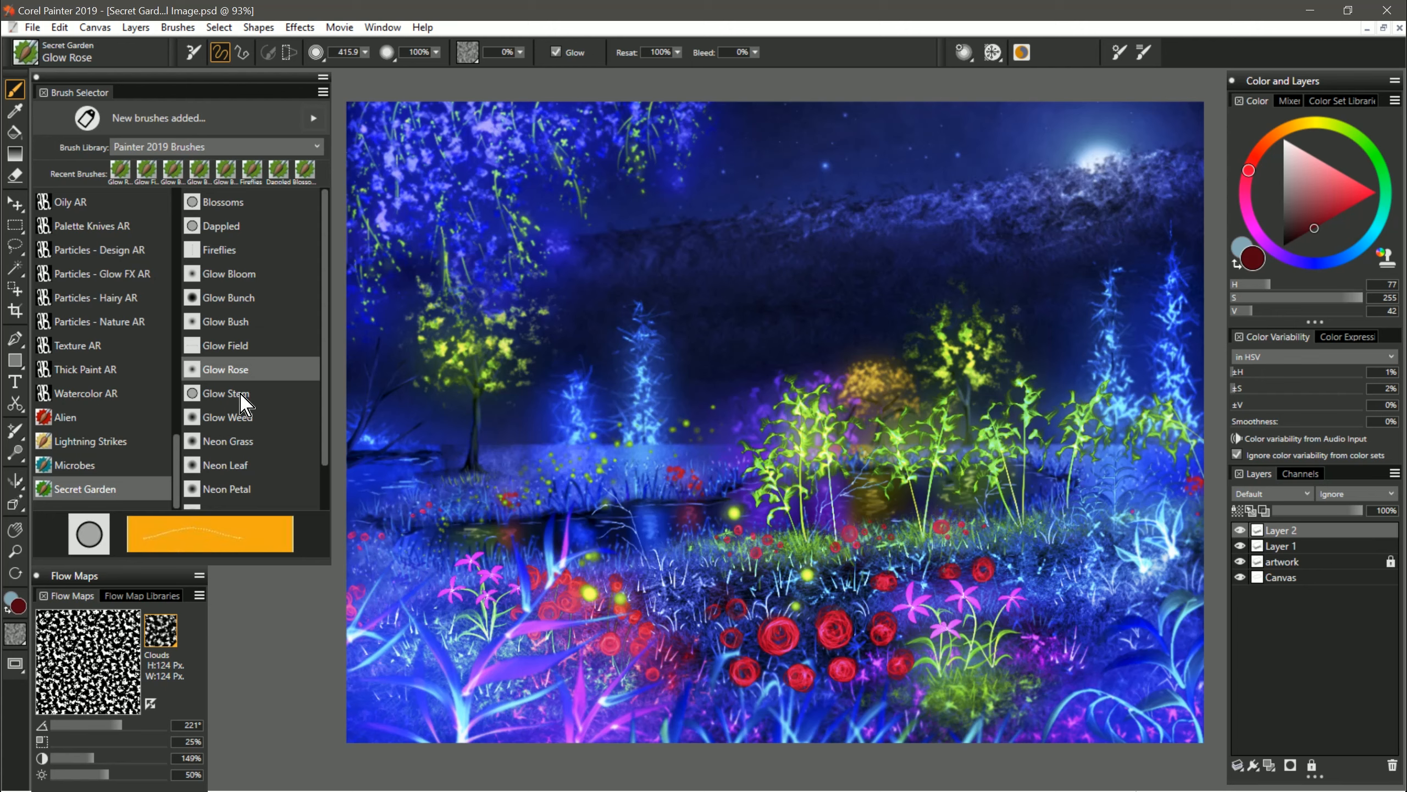
# - Create a layer below Layer 2 and paint thin dark green stems (H 148, S 255, V 17) there with the Glow Stem brush
pyautogui.click(250, 395)
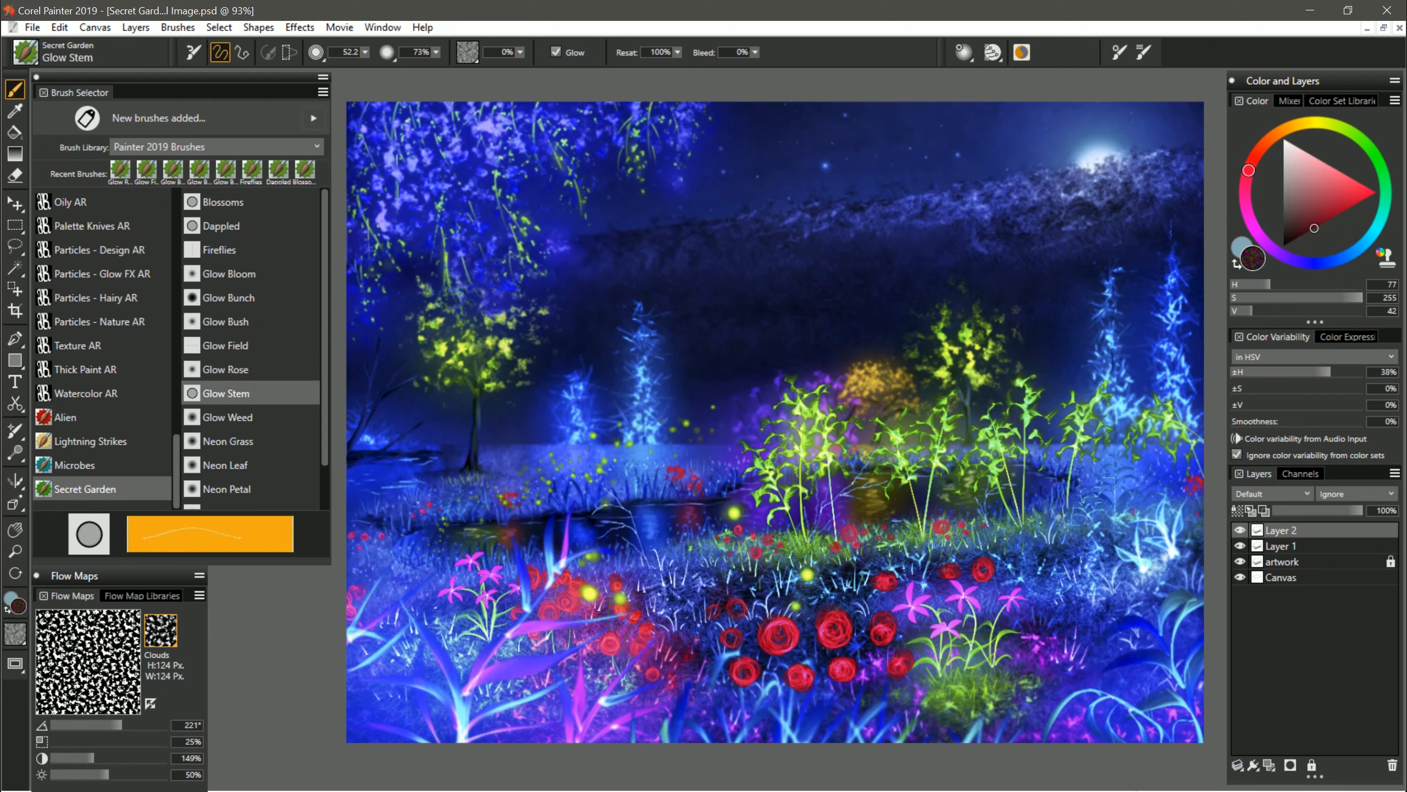
pyautogui.click(1349, 132)
pyautogui.hotkey('ctrl', 'shift', 'n')
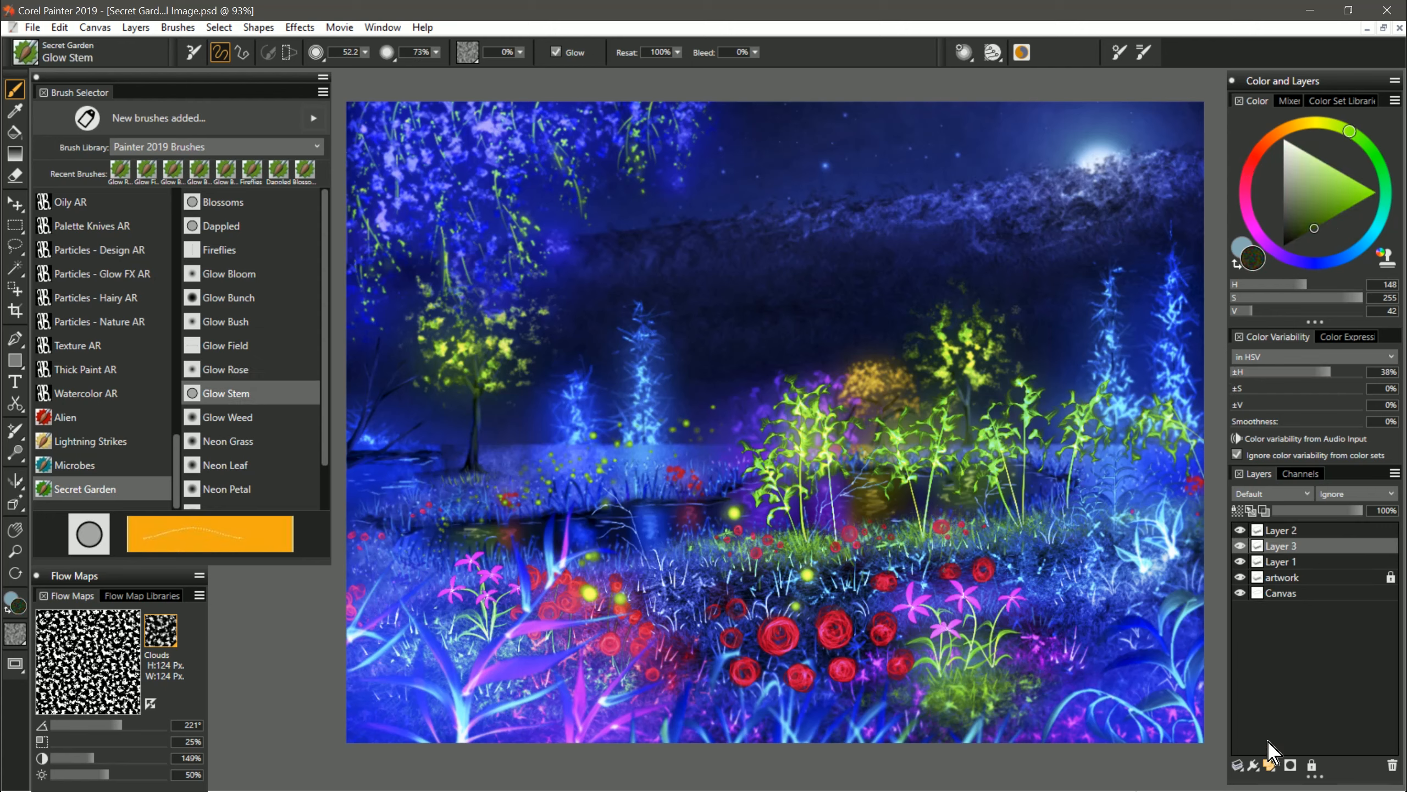
pyautogui.click(1310, 231)
pyautogui.click(1297, 239)
pyautogui.moveTo(774, 658); pyautogui.dragTo(766, 649)
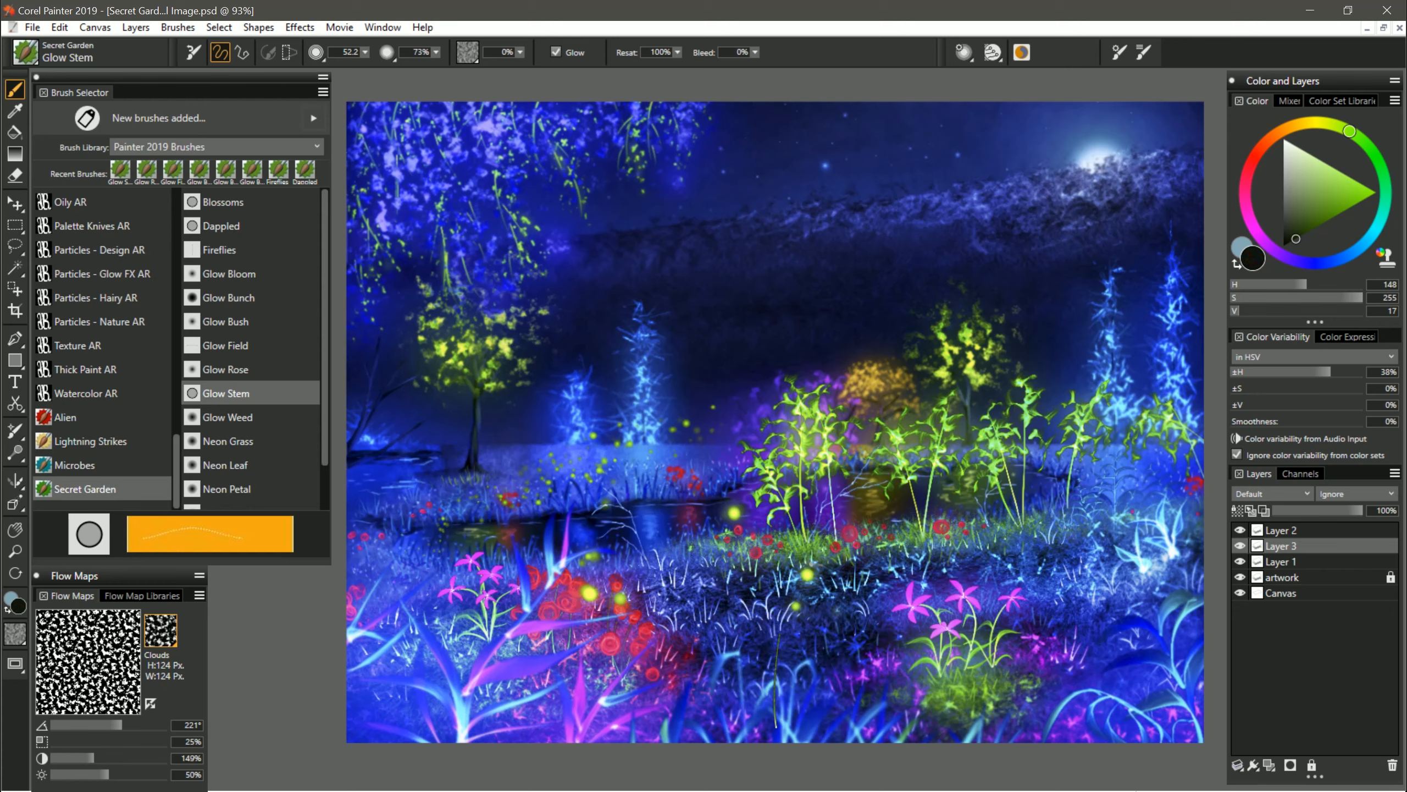
pyautogui.moveTo(812, 714)
pyautogui.mouseDown()
pyautogui.moveTo(814, 618)
pyautogui.moveTo(829, 644)
pyautogui.mouseUp()
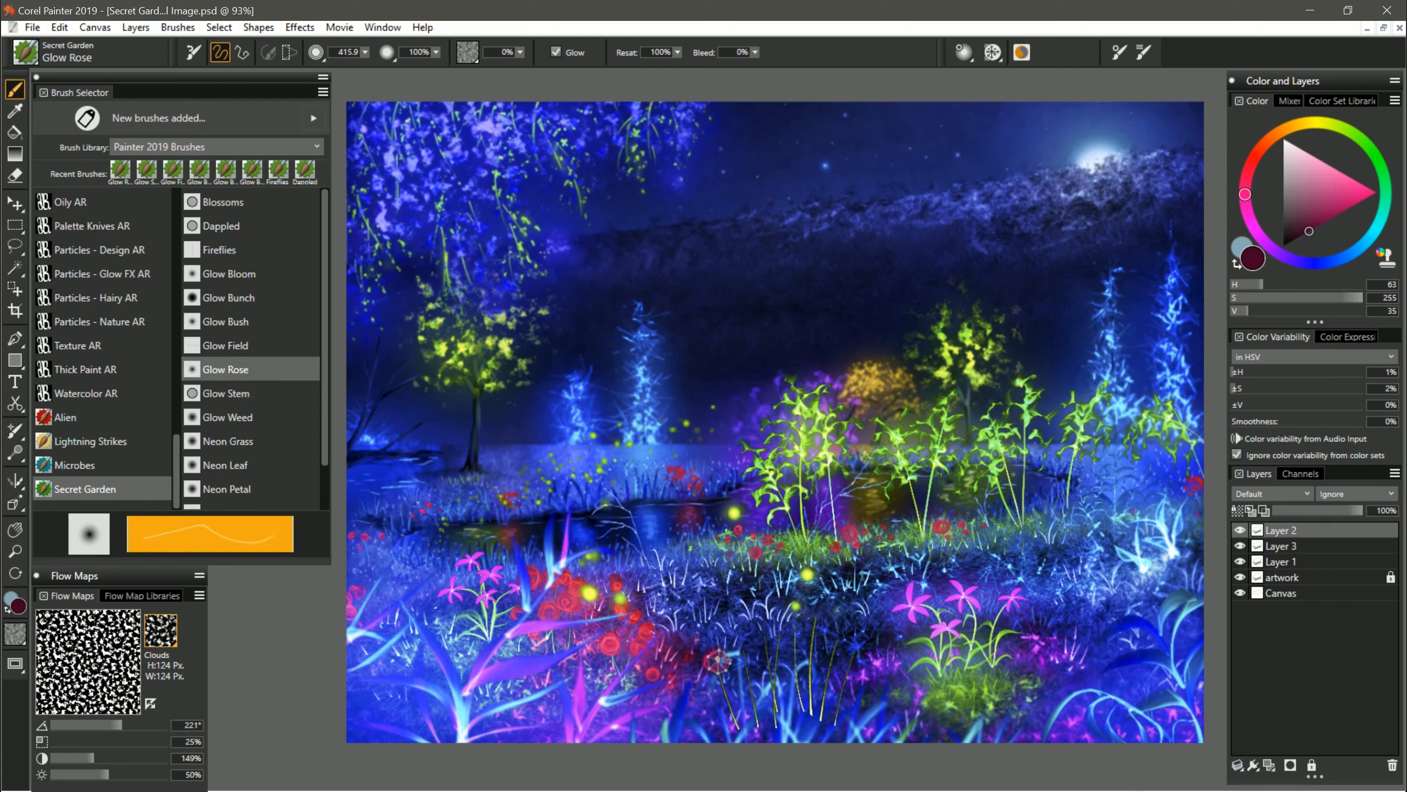
# - Add roses in dark pink (H 63, S 255, V 35) at the tops of the stems on Layer 2 with the Glow Rose brush
pyautogui.click(717, 660)
pyautogui.click(740, 643)
pyautogui.click(780, 628)
pyautogui.click(798, 616)
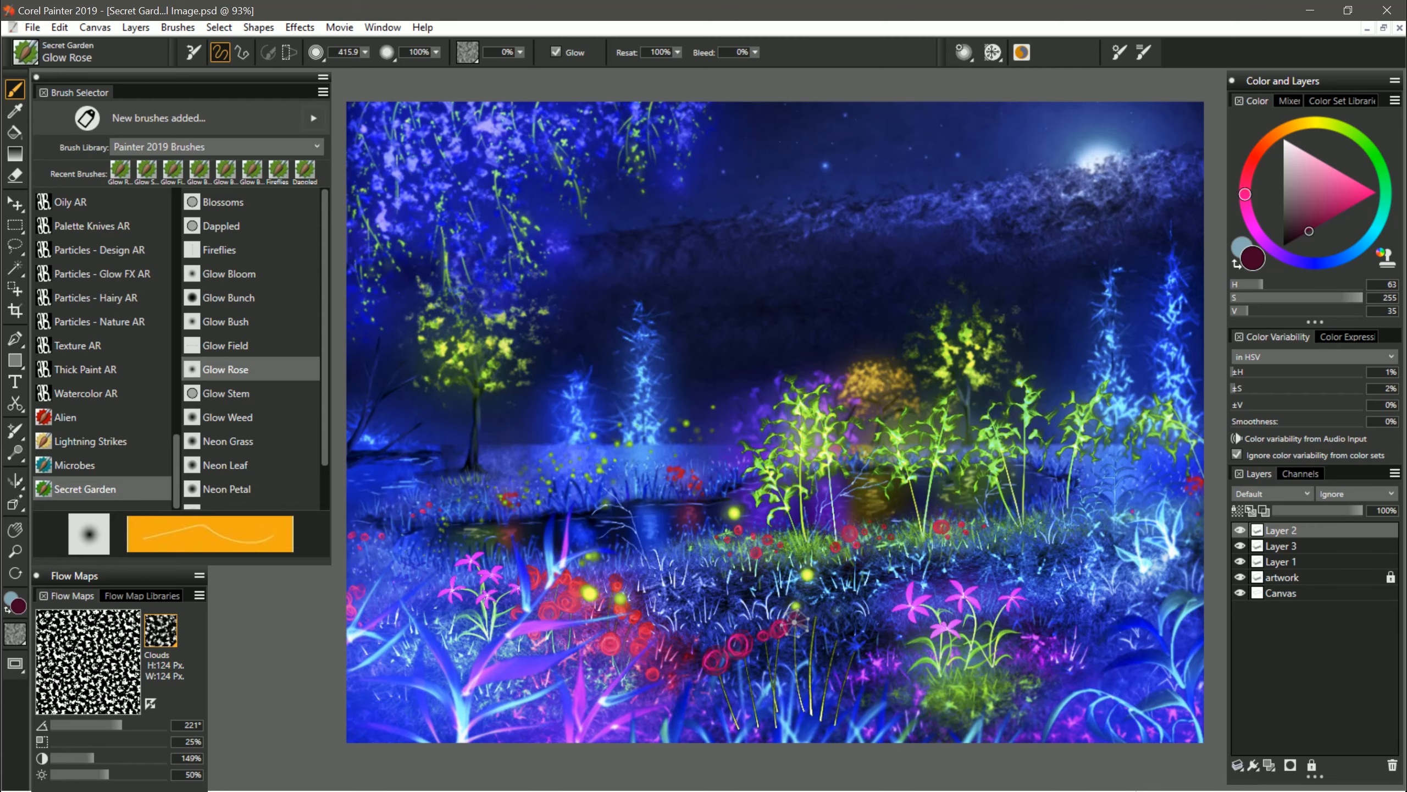
pyautogui.click(818, 614)
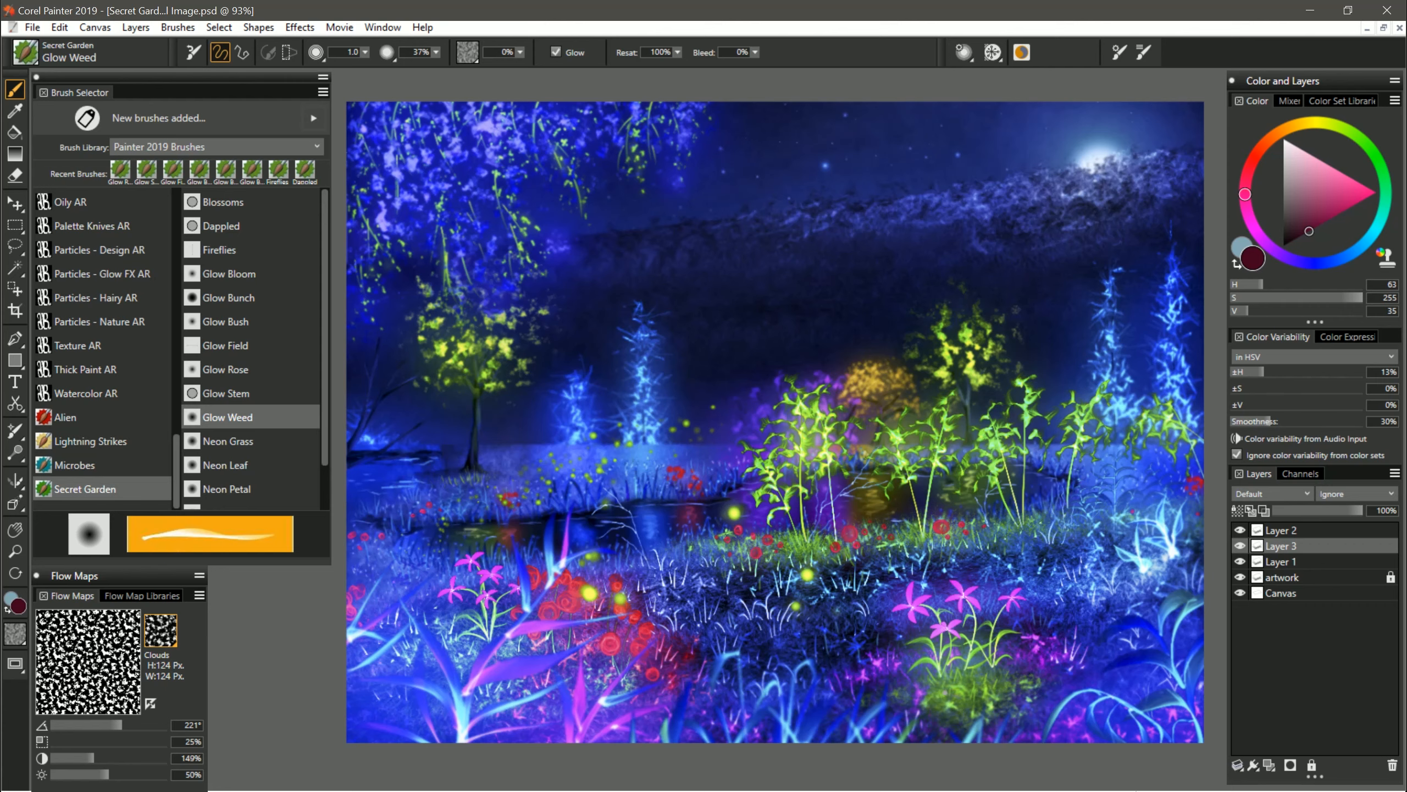
# - Paint a leafy weed on Layer 3 at the pond's near bank with the Glow Weed brush in dark green (H 185, S 255, V 25)
pyautogui.click(1386, 182)
pyautogui.click(1302, 235)
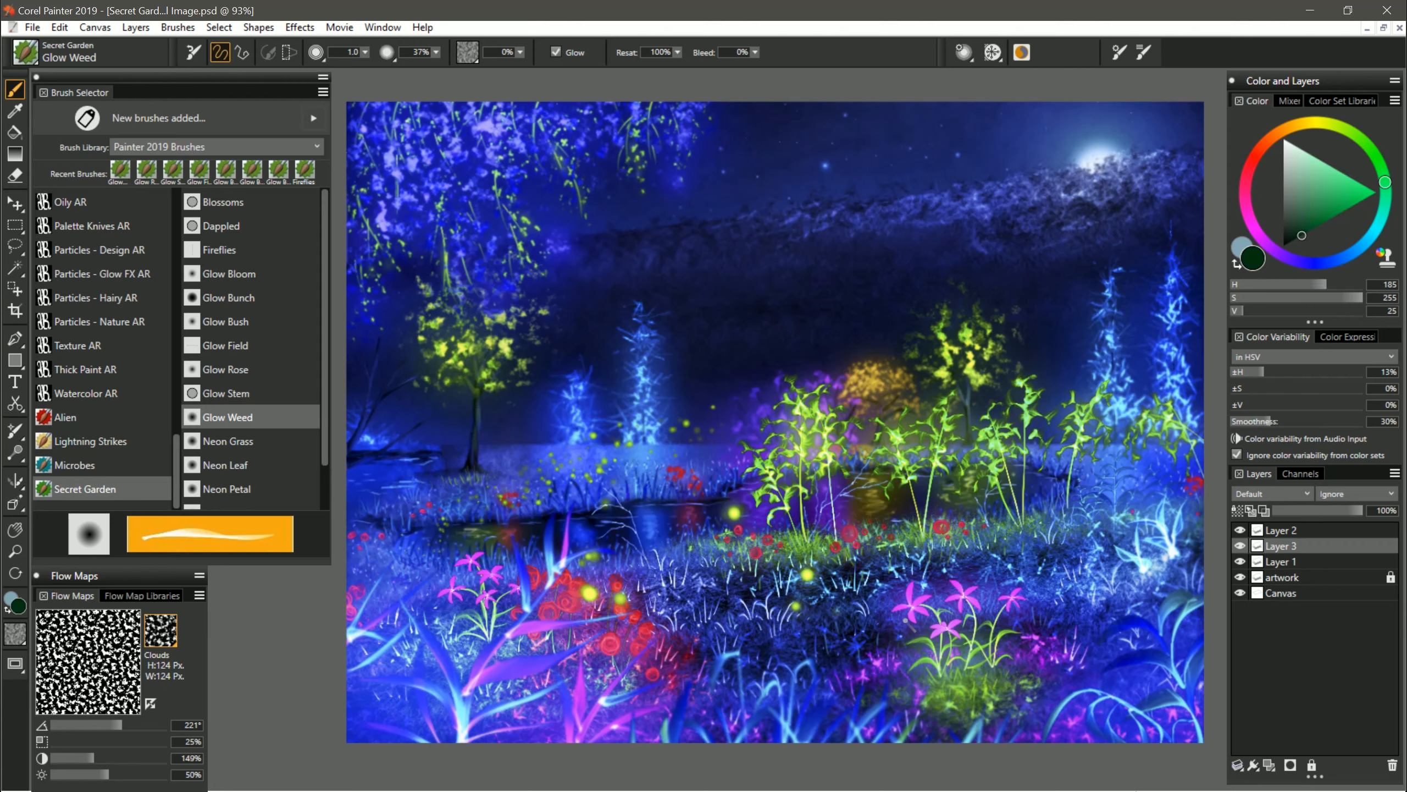
pyautogui.moveTo(745, 629)
pyautogui.mouseDown()
pyautogui.moveTo(727, 578)
pyautogui.moveTo(685, 546)
pyautogui.moveTo(626, 533)
pyautogui.mouseUp()
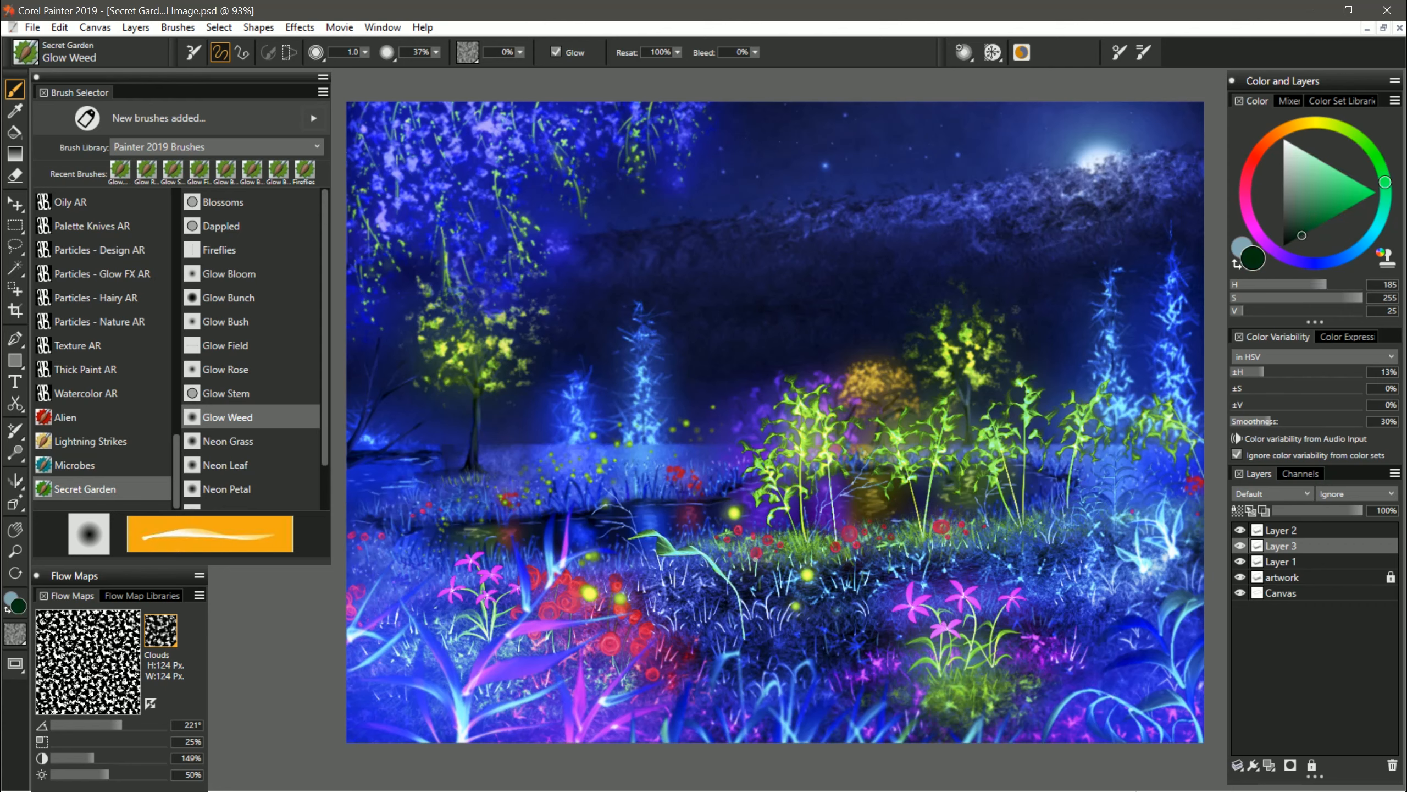
pyautogui.moveTo(740, 592)
pyautogui.mouseDown()
pyautogui.moveTo(789, 559)
pyautogui.moveTo(850, 585)
pyautogui.mouseUp()
pyautogui.moveTo(745, 593)
pyautogui.mouseDown()
pyautogui.moveTo(798, 624)
pyautogui.moveTo(705, 508)
pyautogui.moveTo(676, 512)
pyautogui.mouseUp()
pyautogui.moveTo(745, 594)
pyautogui.mouseDown()
pyautogui.moveTo(747, 535)
pyautogui.moveTo(819, 526)
pyautogui.mouseUp()
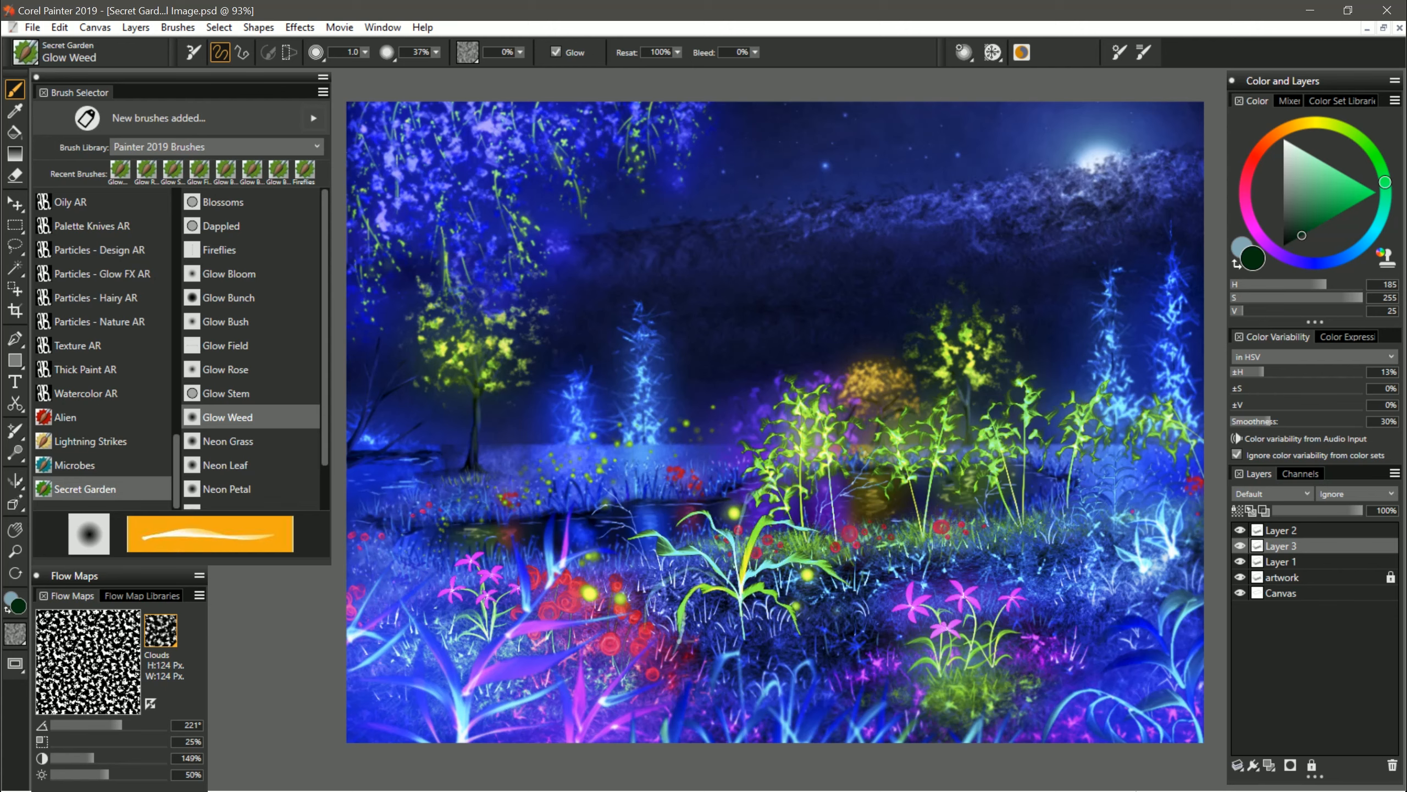
# - Try the Screen composite method on Layer 3, and undo it together with the painted weed
pyautogui.click(1269, 493)
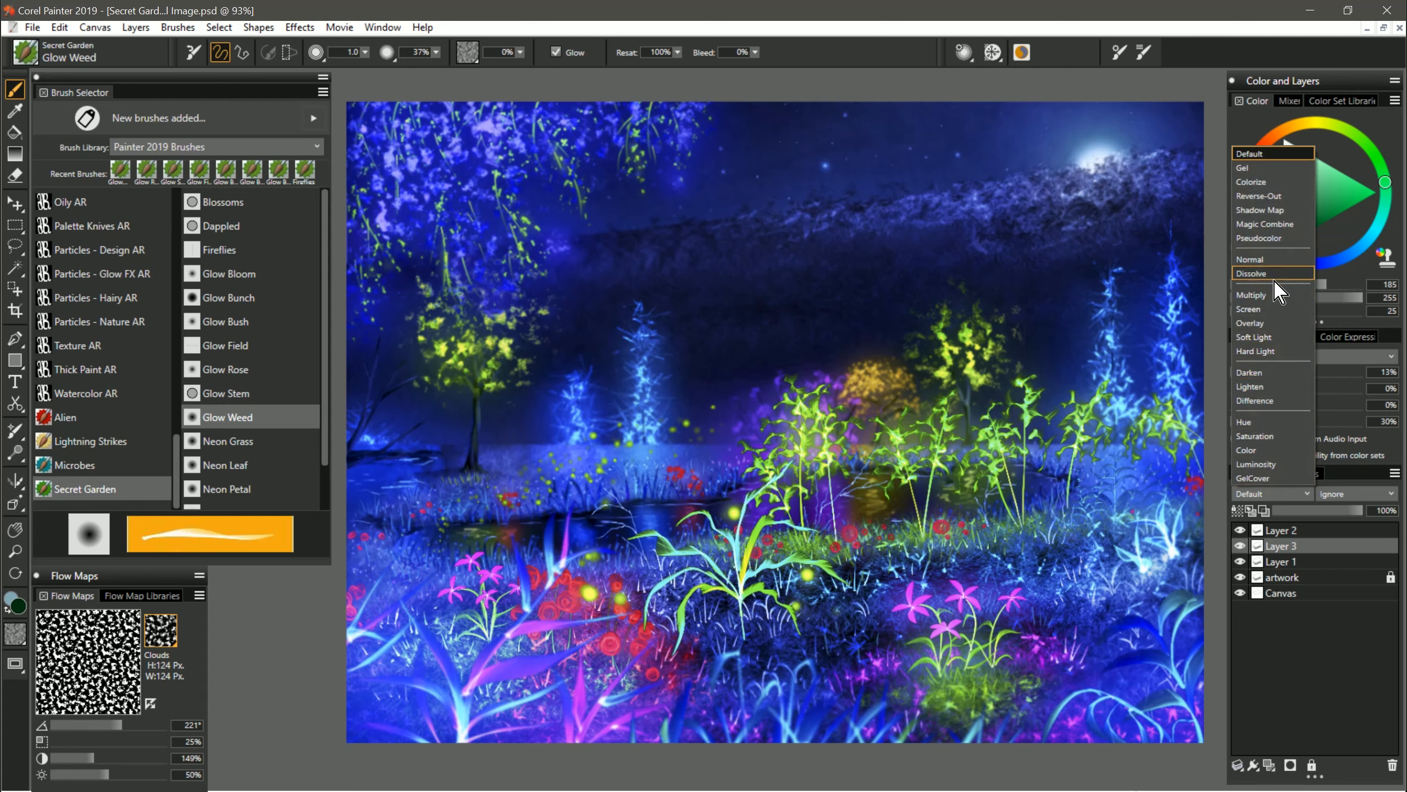
pyautogui.click(1261, 310)
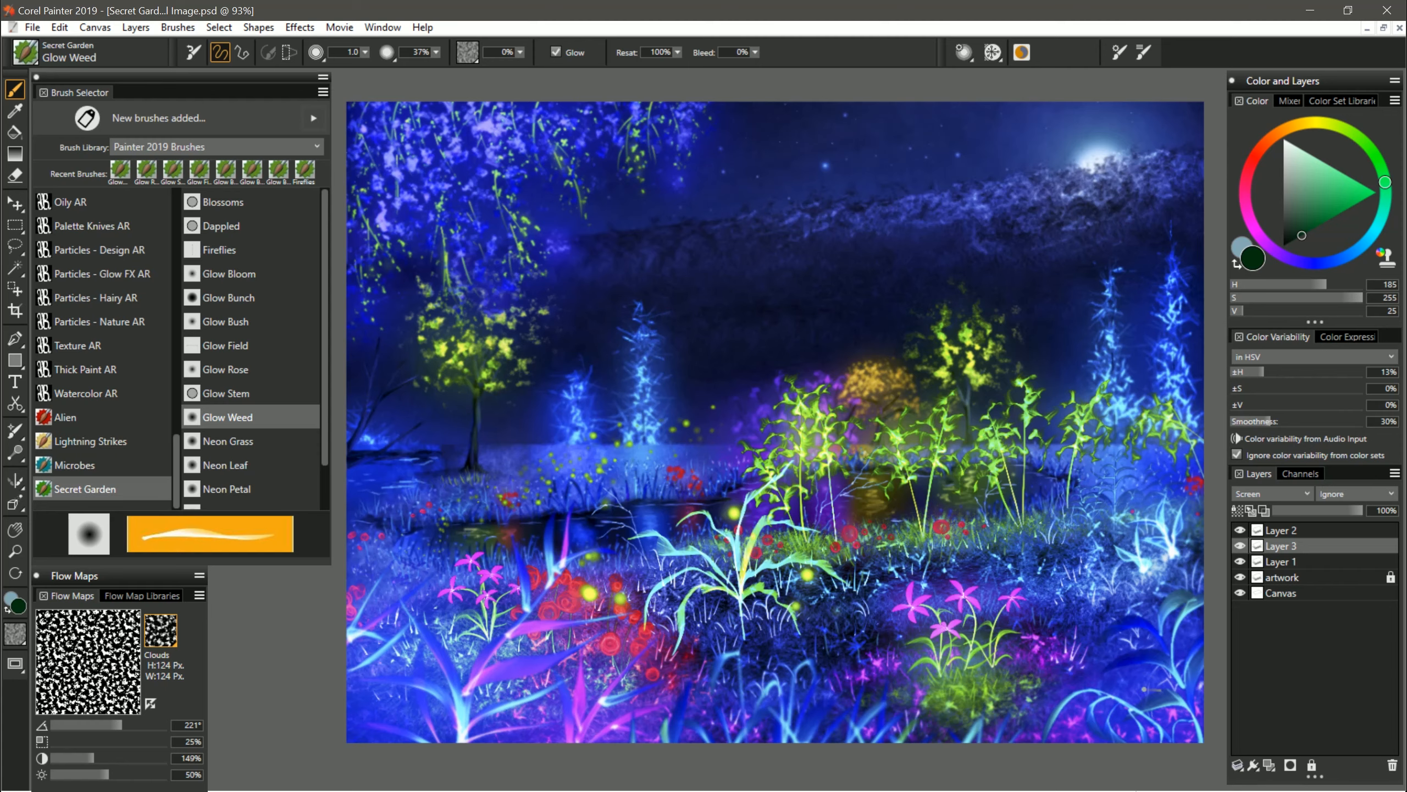
pyautogui.hotkey('ctrl', 'z')
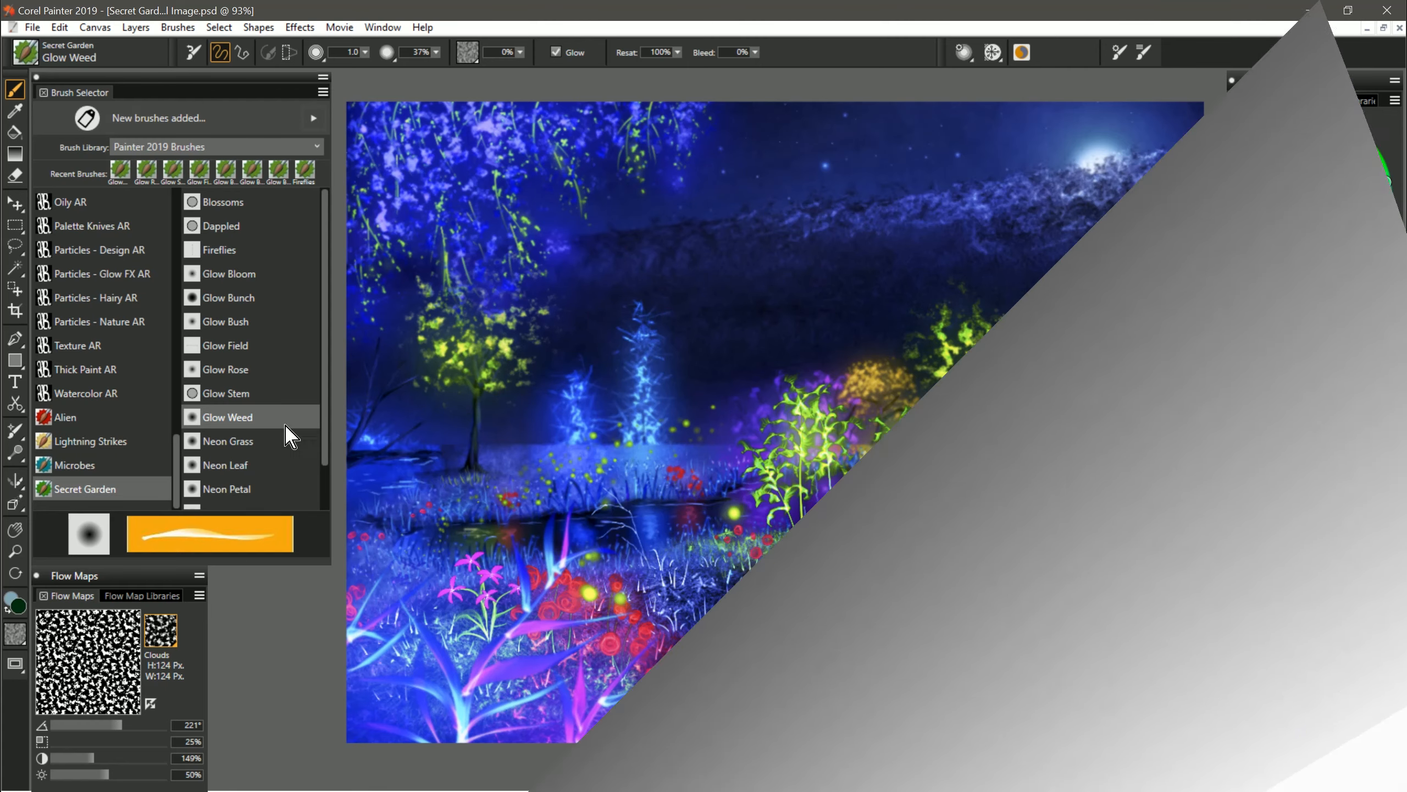
# - Paint a clump of grass blades at the pond's near bank with the Neon Grass brush in violet-blue (H 8, S 255, V 117)
pyautogui.click(260, 441)
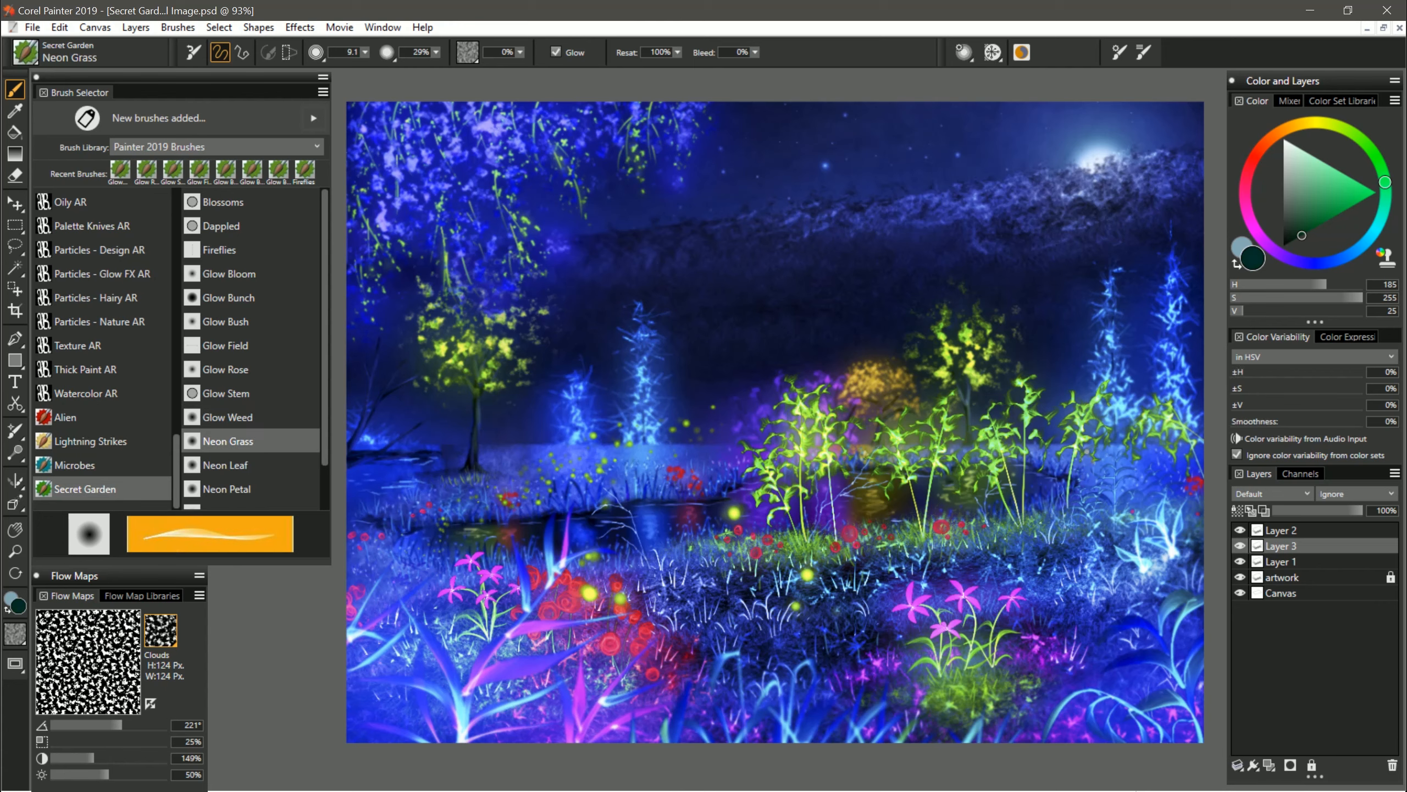
pyautogui.click(1301, 261)
pyautogui.click(1368, 198)
pyautogui.moveTo(1369, 199); pyautogui.dragTo(1370, 198)
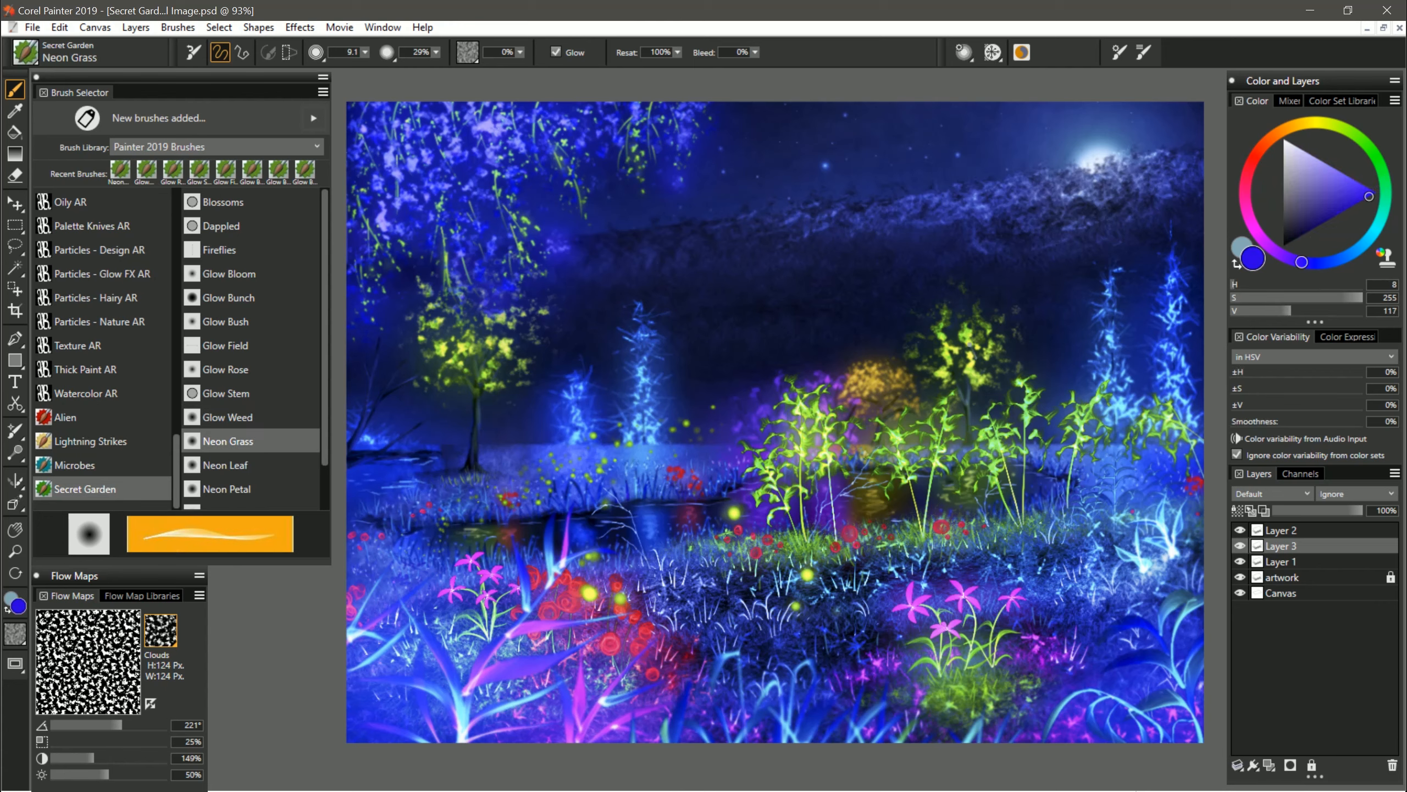
pyautogui.moveTo(666, 554)
pyautogui.mouseDown()
pyautogui.moveTo(656, 510)
pyautogui.moveTo(641, 521)
pyautogui.moveTo(665, 549)
pyautogui.moveTo(679, 513)
pyautogui.moveTo(706, 519)
pyautogui.moveTo(682, 548)
pyautogui.moveTo(681, 520)
pyautogui.moveTo(681, 555)
pyautogui.moveTo(700, 507)
pyautogui.mouseUp()
pyautogui.moveTo(658, 554); pyautogui.dragTo(656, 476)
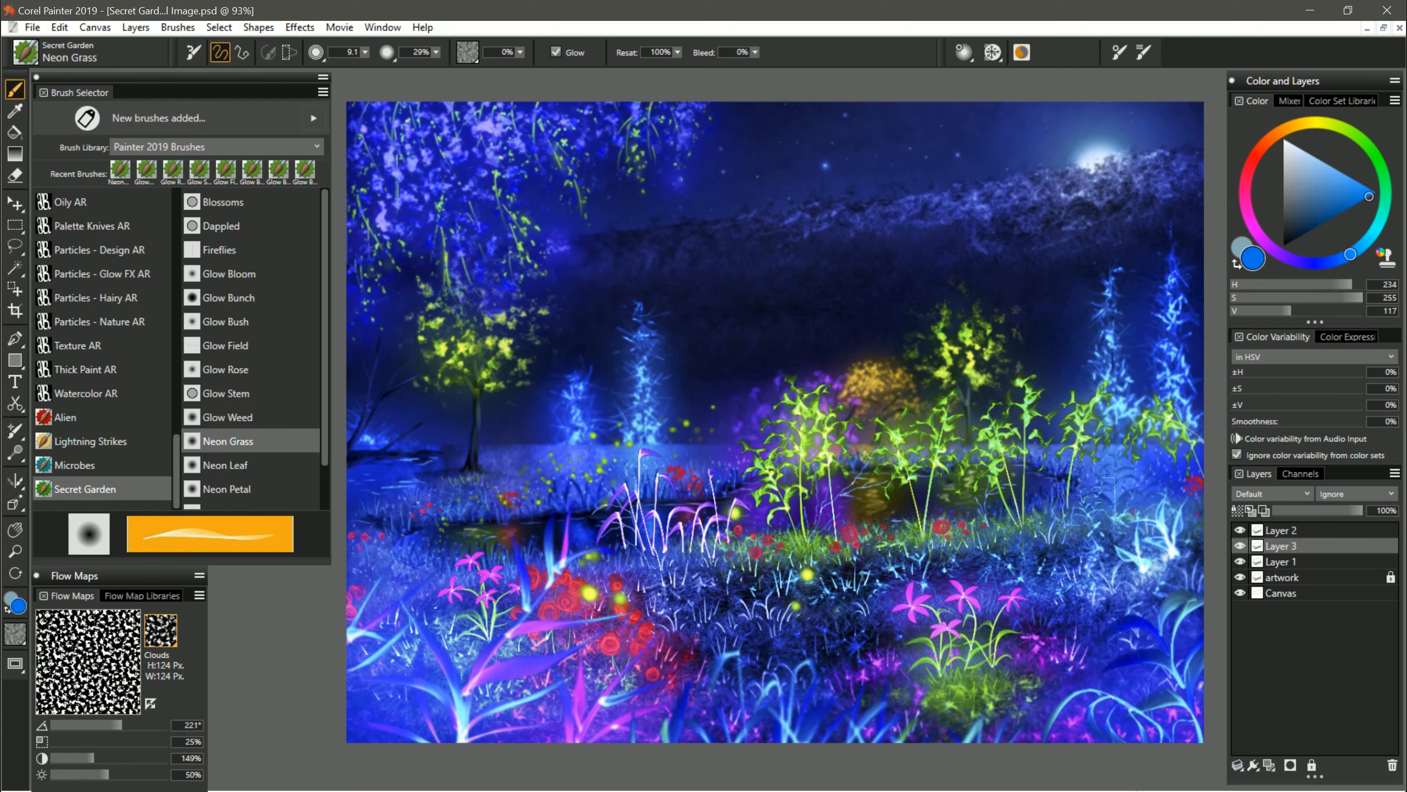
# - Add blue grass clumps (H 234, S 255, V 117) along the pond below the yellow-green tree with the Neon Grass brush
pyautogui.moveTo(477, 521)
pyautogui.mouseDown()
pyautogui.moveTo(489, 468)
pyautogui.moveTo(503, 478)
pyautogui.mouseUp()
pyautogui.moveTo(470, 524)
pyautogui.mouseDown()
pyautogui.moveTo(449, 469)
pyautogui.moveTo(445, 492)
pyautogui.mouseUp()
pyautogui.moveTo(471, 526)
pyautogui.mouseDown()
pyautogui.moveTo(518, 515)
pyautogui.moveTo(531, 491)
pyautogui.moveTo(540, 521)
pyautogui.moveTo(553, 474)
pyautogui.mouseUp()
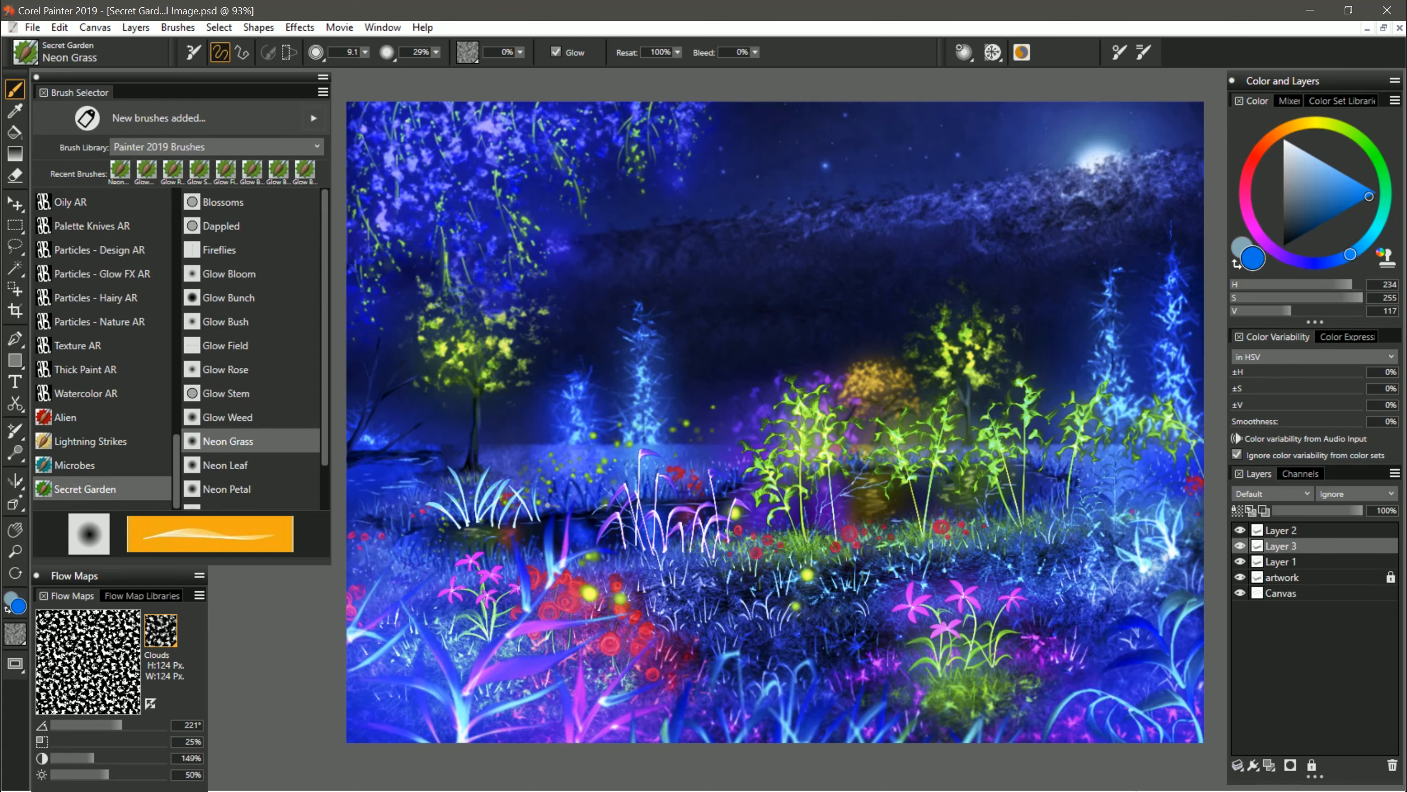
pyautogui.moveTo(540, 525)
pyautogui.mouseDown()
pyautogui.moveTo(564, 477)
pyautogui.moveTo(576, 489)
pyautogui.mouseUp()
pyautogui.moveTo(557, 515); pyautogui.dragTo(583, 474)
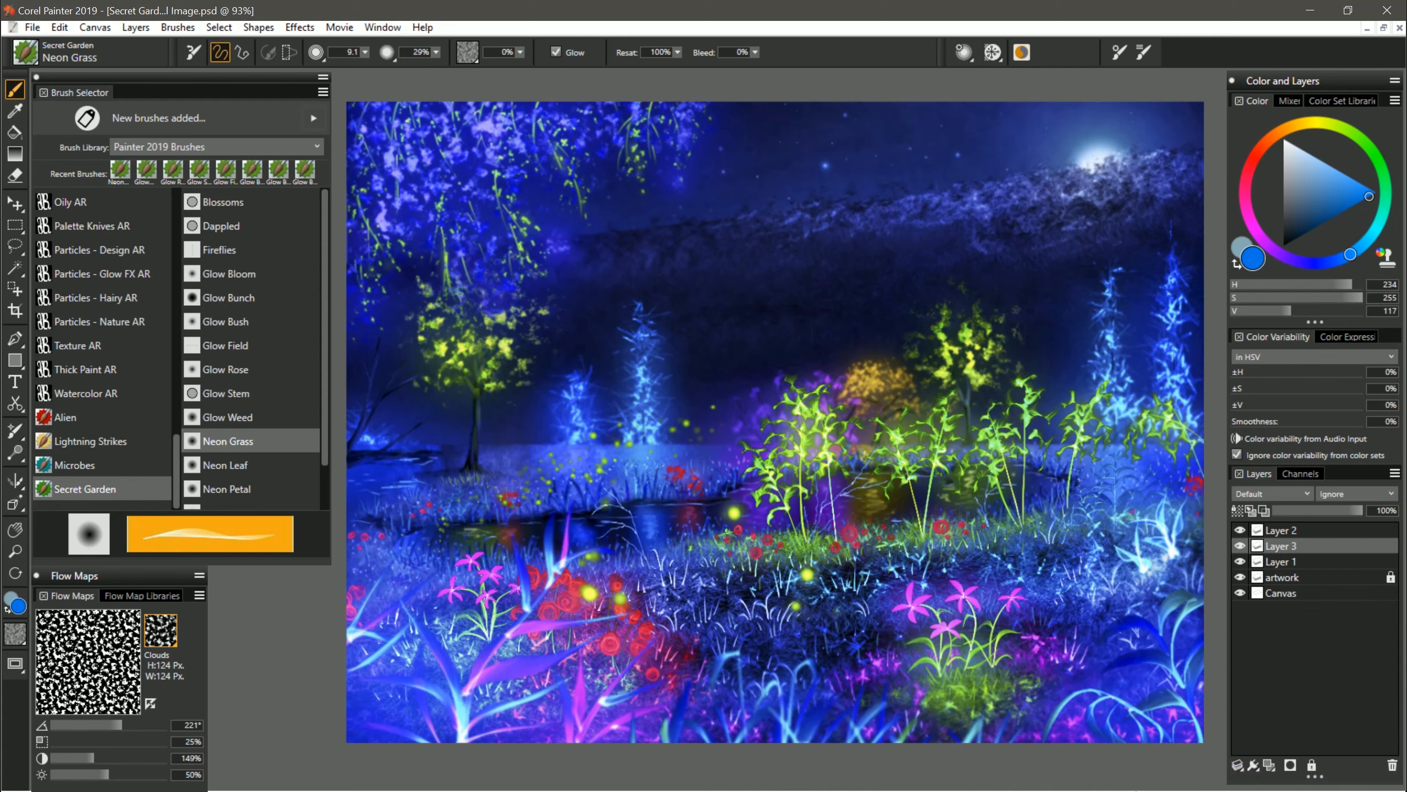
# - Try twisting leaf strokes across the dark sky with the Neon Leaf brush in dark green (H 153, S 255, V 37), undoing each attempt
pyautogui.click(225, 465)
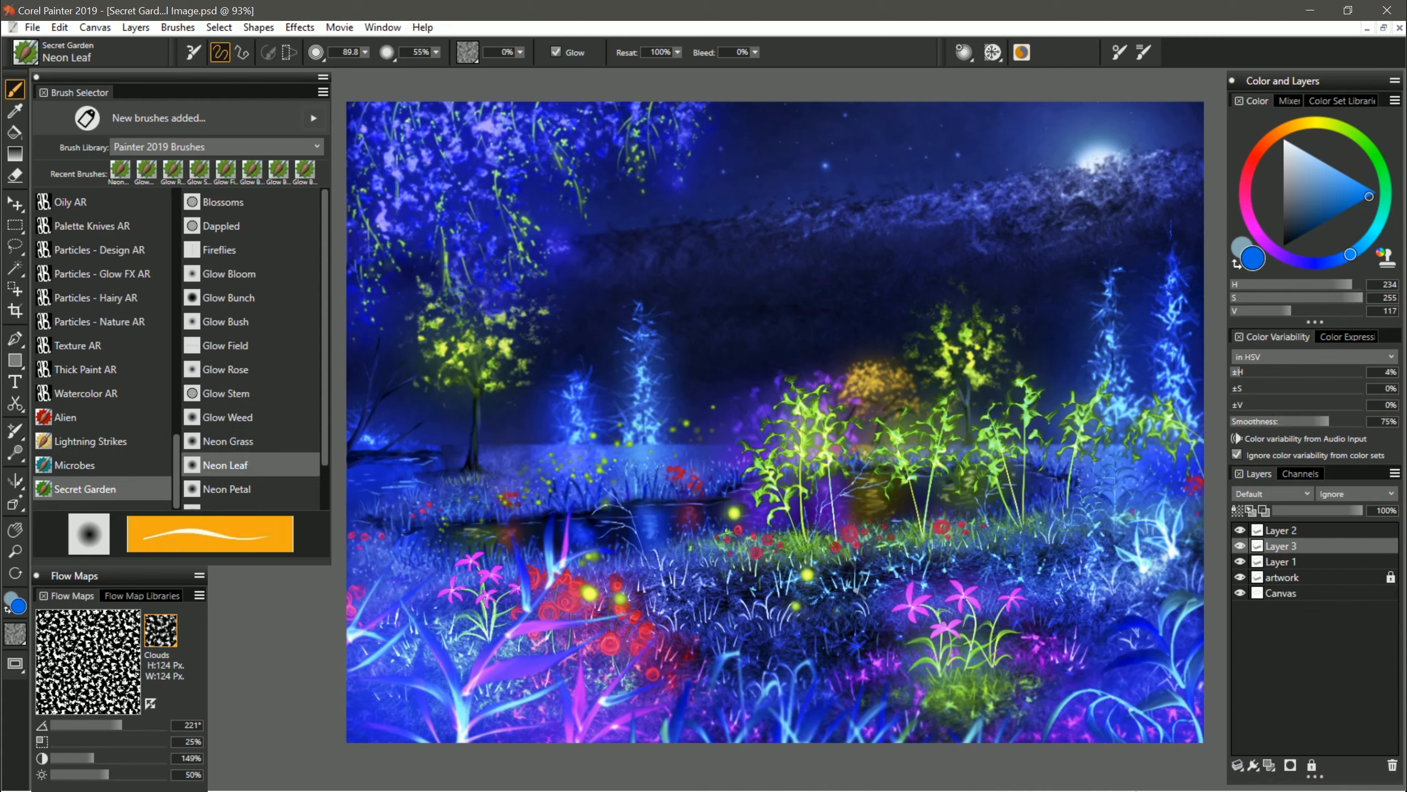
pyautogui.click(1357, 136)
pyautogui.moveTo(1317, 229); pyautogui.dragTo(1310, 232)
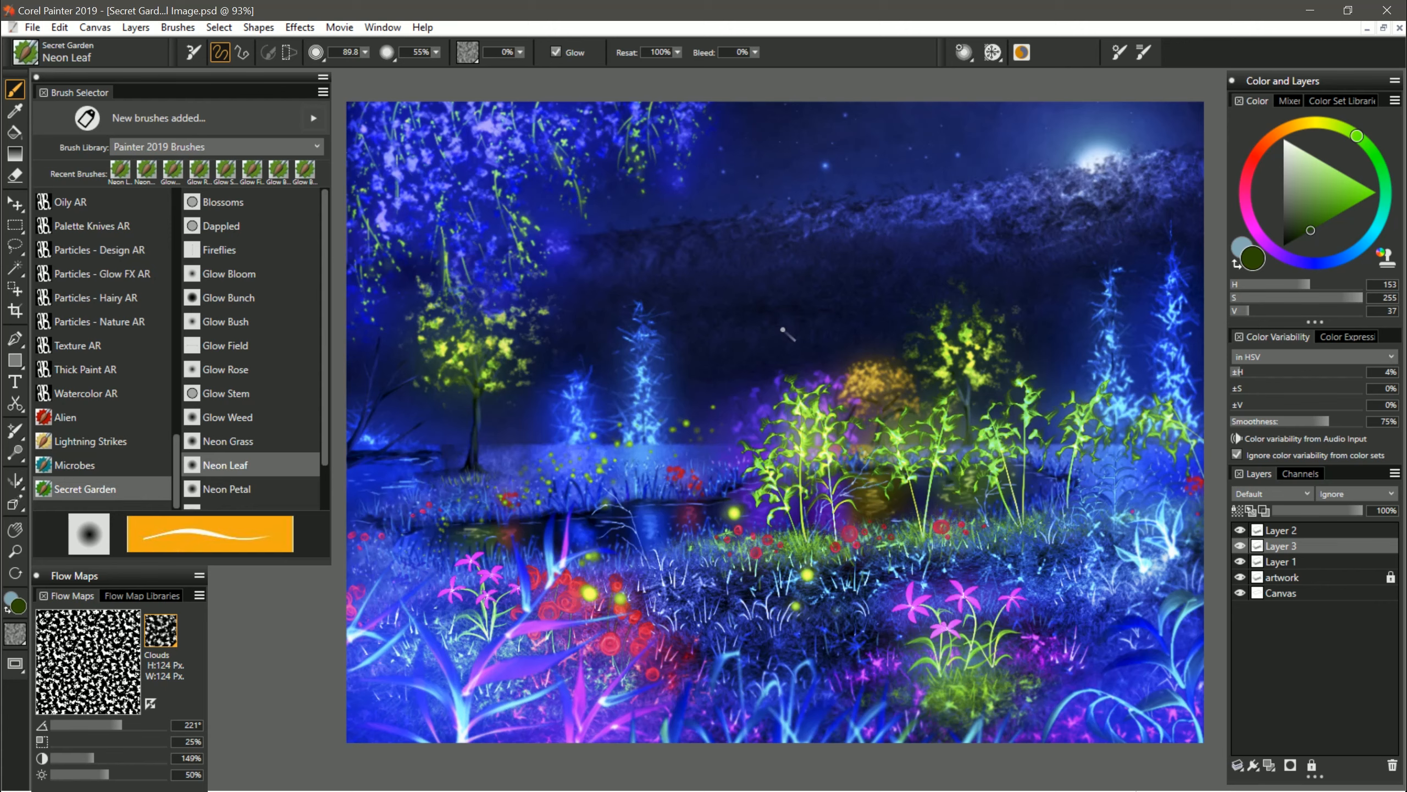
pyautogui.moveTo(783, 331)
pyautogui.mouseDown()
pyautogui.moveTo(753, 332)
pyautogui.moveTo(742, 356)
pyautogui.moveTo(705, 340)
pyautogui.moveTo(697, 373)
pyautogui.moveTo(662, 366)
pyautogui.moveTo(614, 406)
pyautogui.mouseUp()
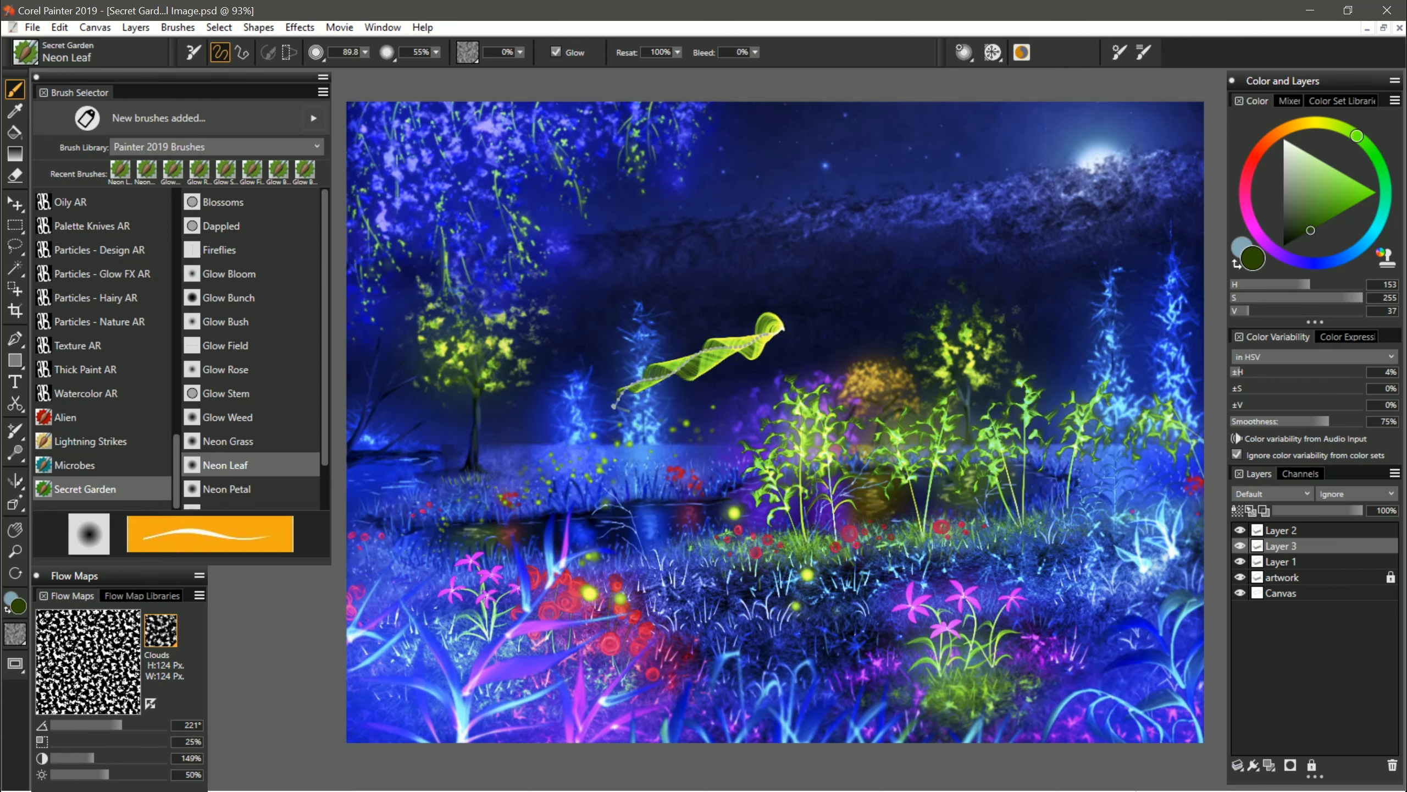
pyautogui.hotkey('ctrl', 'z')
pyautogui.moveTo(765, 355)
pyautogui.mouseDown()
pyautogui.moveTo(692, 328)
pyautogui.moveTo(613, 357)
pyautogui.mouseUp()
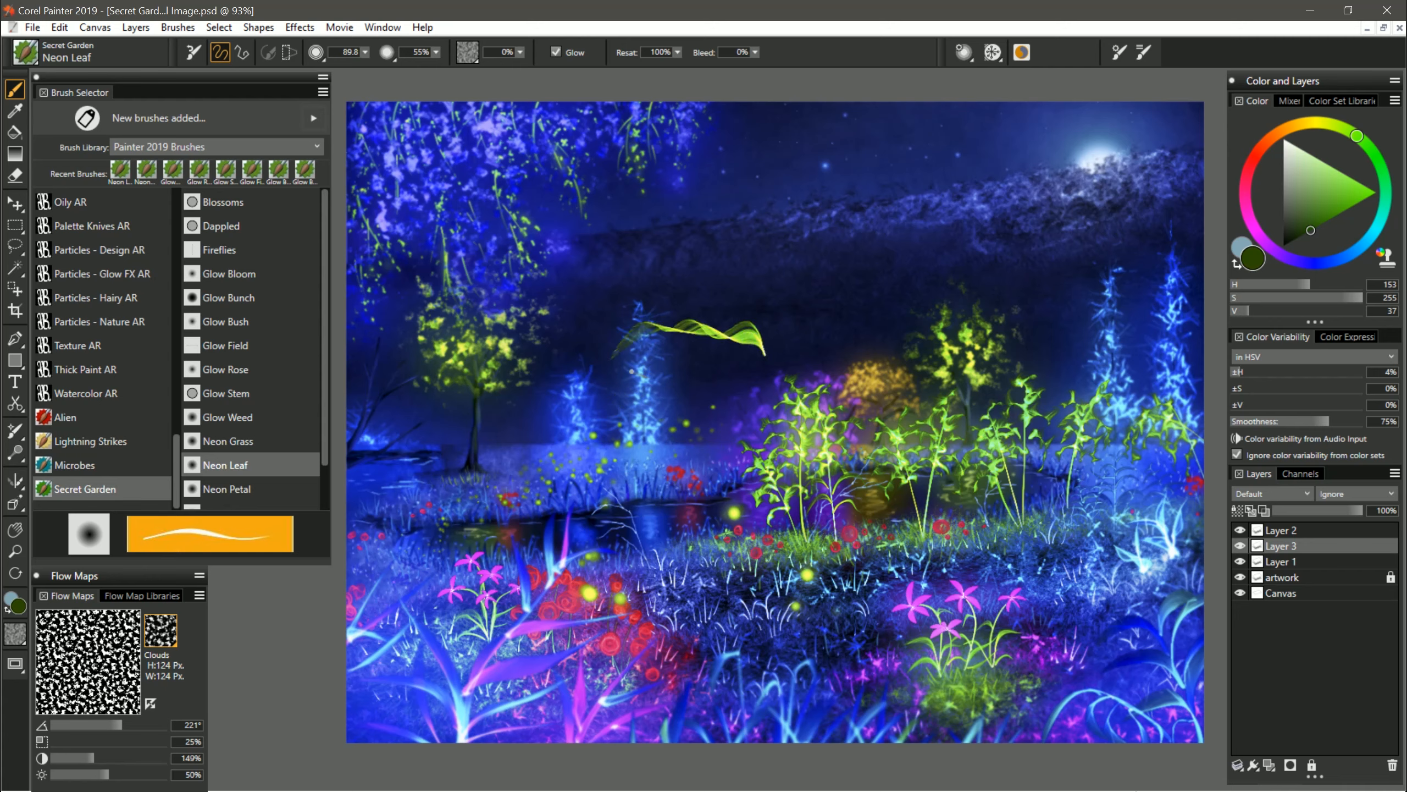
pyautogui.hotkey('ctrl', 'z')
pyautogui.moveTo(766, 355)
pyautogui.mouseDown()
pyautogui.moveTo(699, 350)
pyautogui.moveTo(667, 460)
pyautogui.moveTo(875, 355)
pyautogui.mouseUp()
pyautogui.moveTo(874, 294)
pyautogui.mouseDown()
pyautogui.moveTo(936, 261)
pyautogui.moveTo(978, 410)
pyautogui.mouseUp()
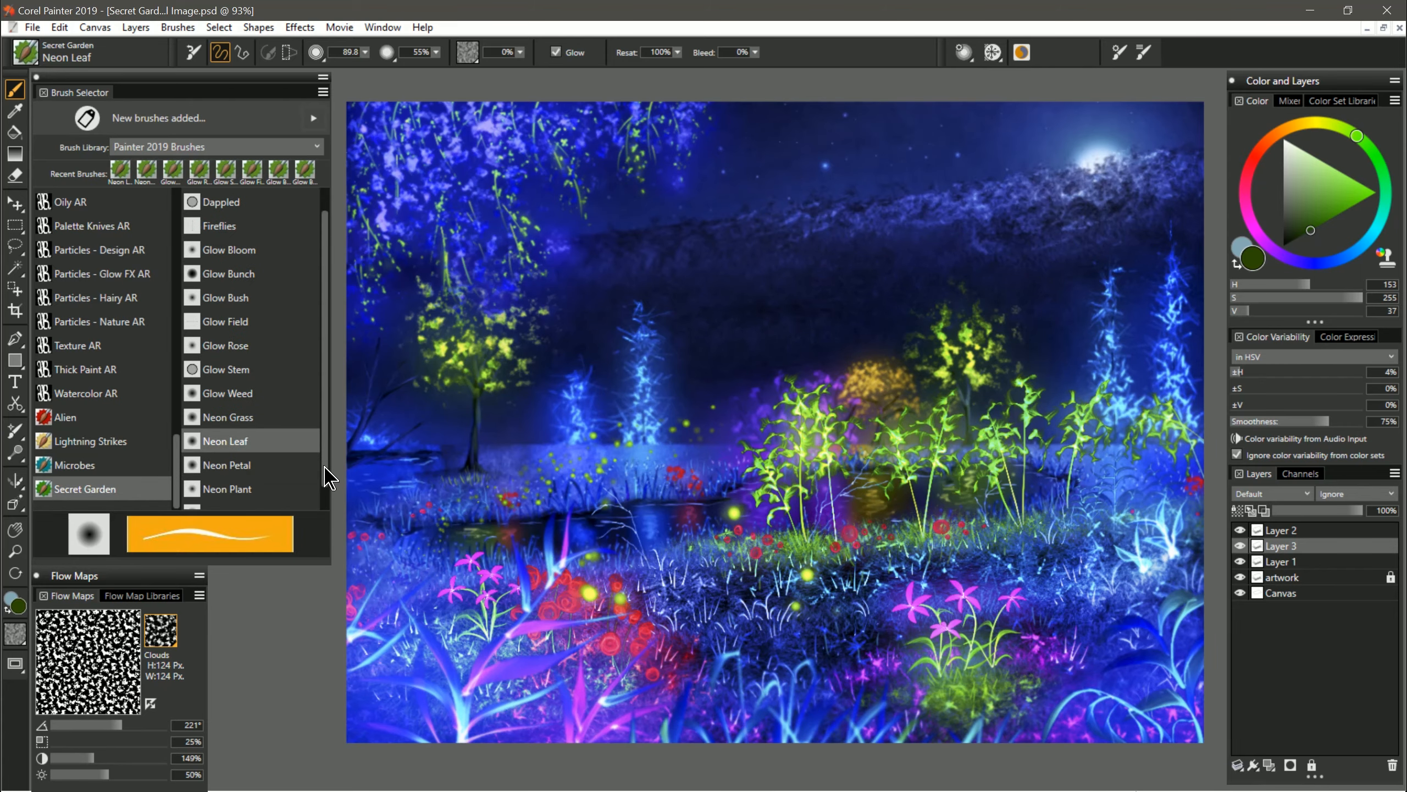
# - Paint a flower beside the foreground pink flowers and try strokes in the sky with the Neon Petal brush in dark purple (H 33, S 255, V 22)
pyautogui.scroll(-1, 327, 482)
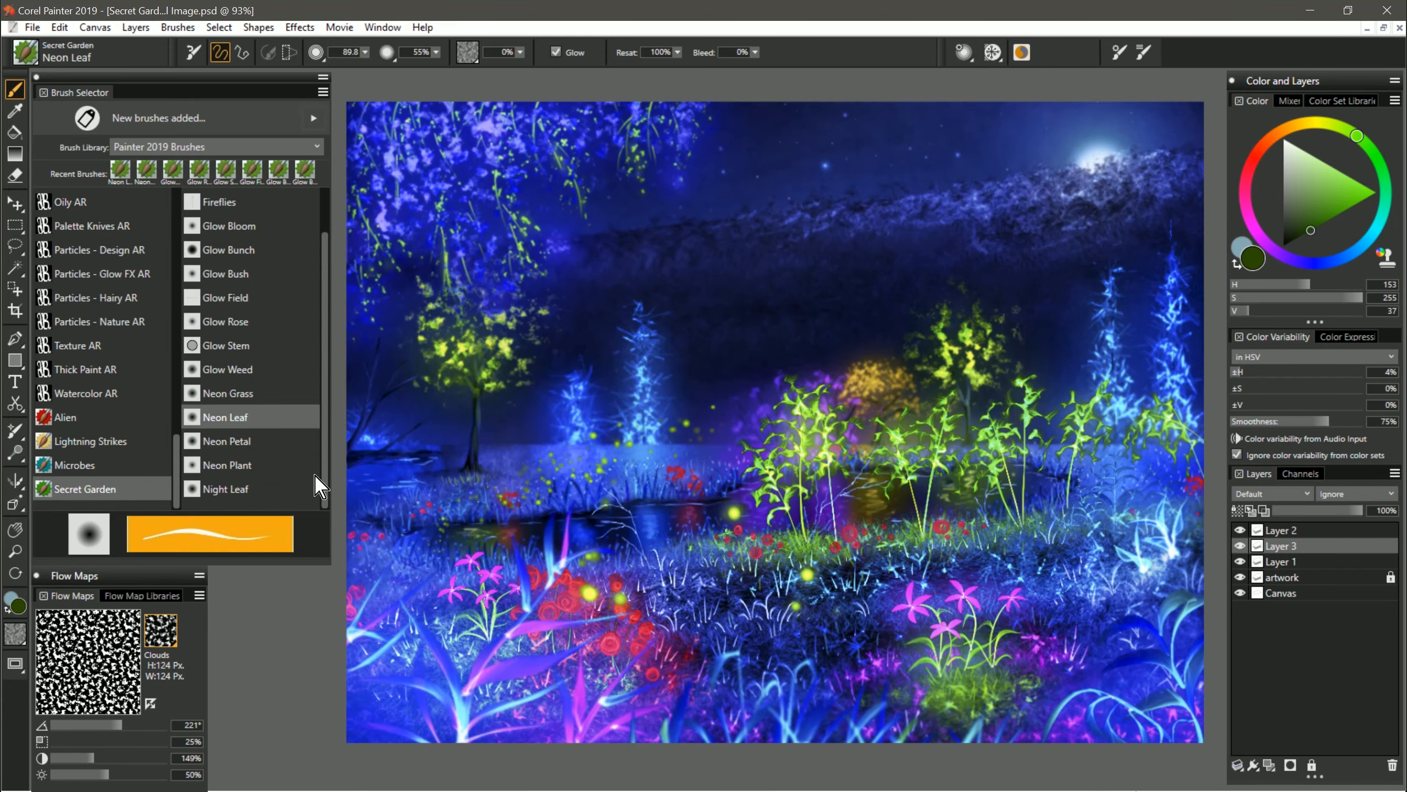
pyautogui.click(240, 442)
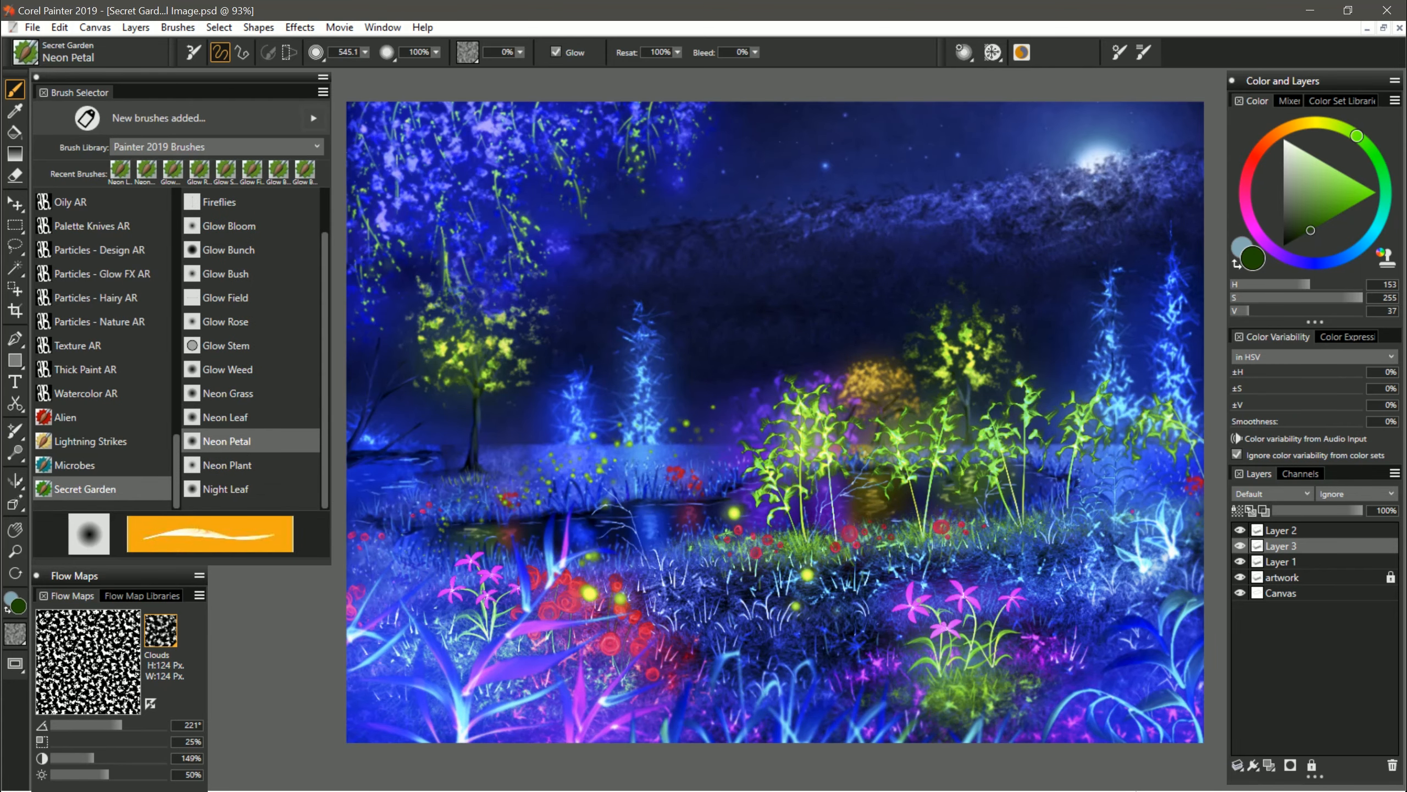
pyautogui.click(1276, 236)
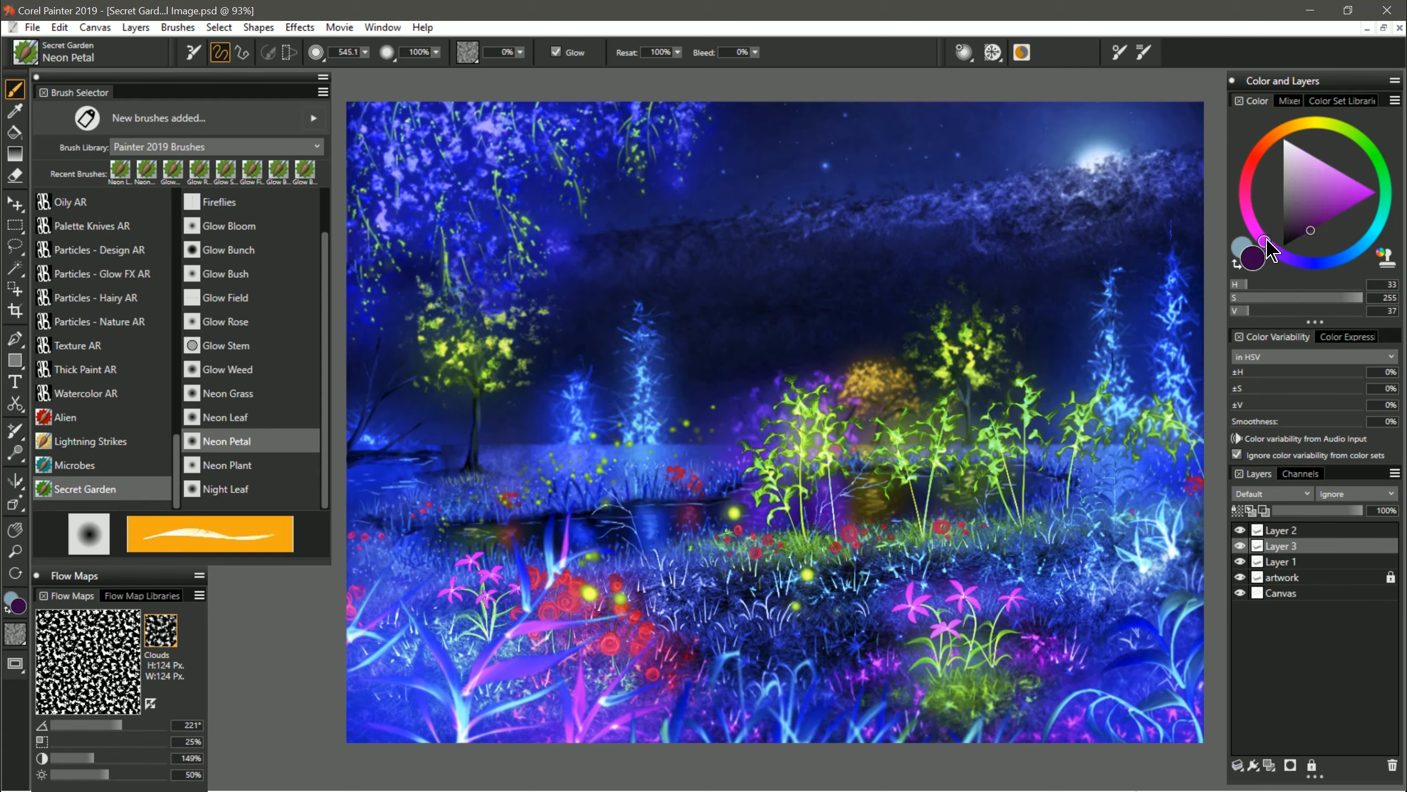
pyautogui.click(1300, 237)
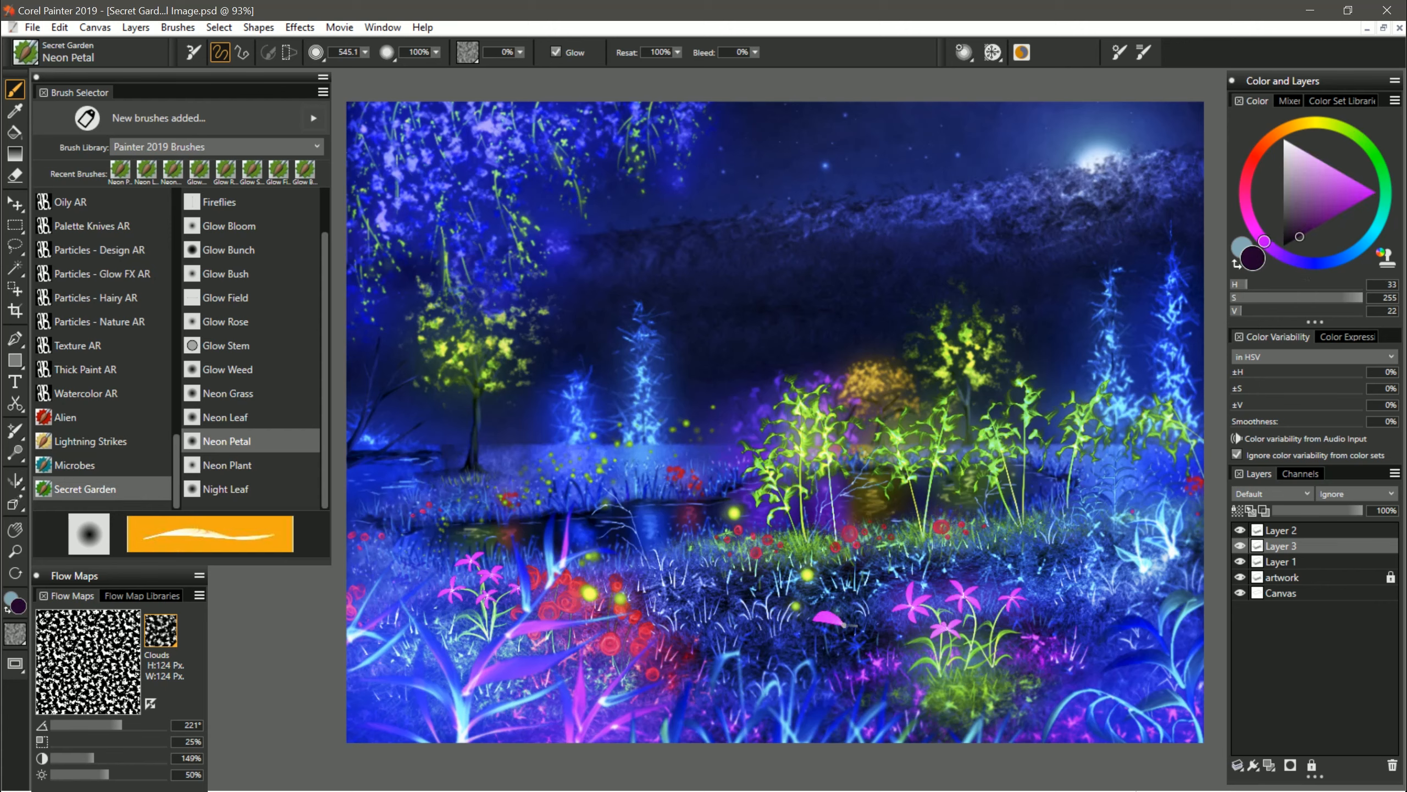
pyautogui.moveTo(850, 603)
pyautogui.mouseDown()
pyautogui.moveTo(865, 615)
pyautogui.moveTo(840, 644)
pyautogui.mouseUp()
pyautogui.moveTo(869, 623); pyautogui.dragTo(885, 628)
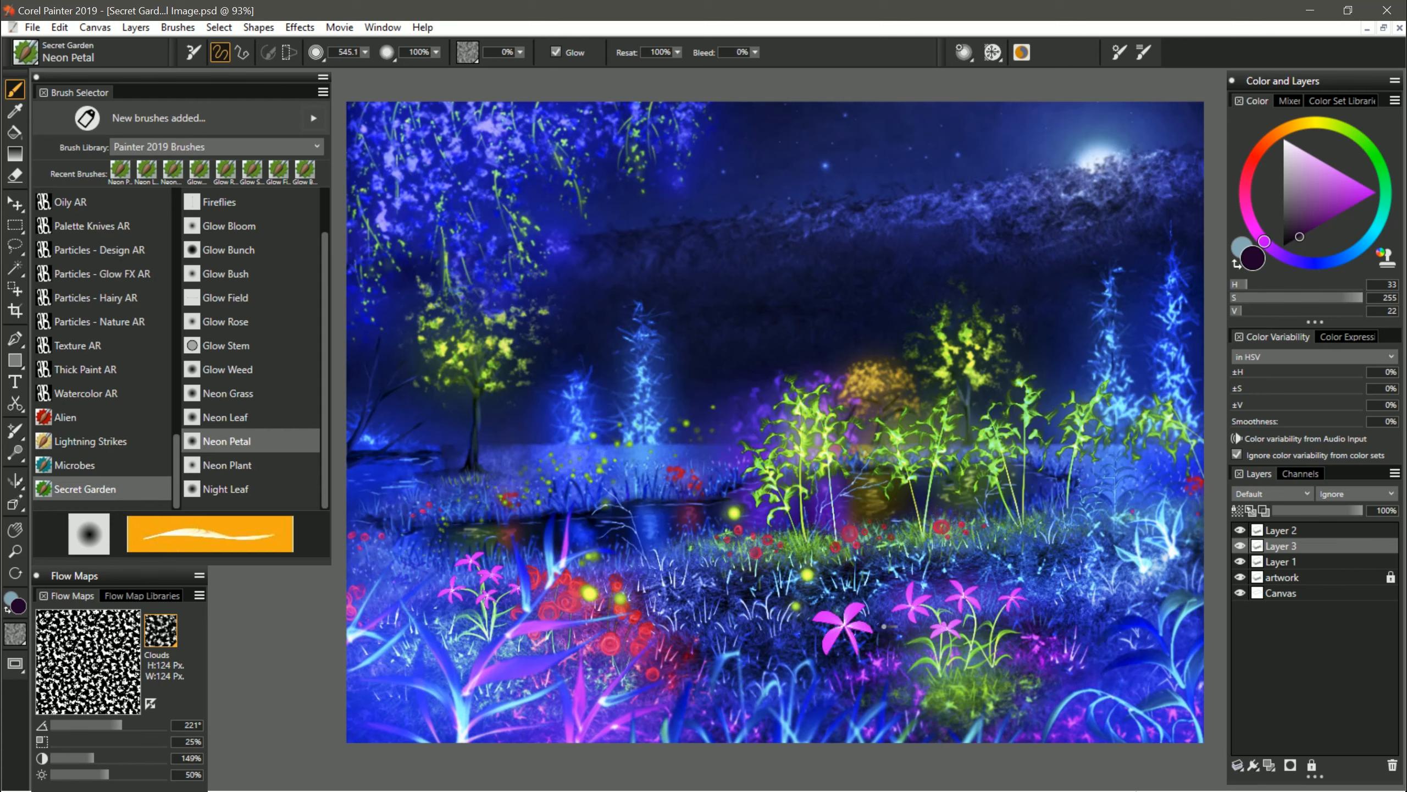
pyautogui.moveTo(769, 272)
pyautogui.mouseDown()
pyautogui.moveTo(733, 275)
pyautogui.moveTo(721, 353)
pyautogui.mouseUp()
pyautogui.moveTo(772, 273)
pyautogui.mouseDown()
pyautogui.moveTo(807, 308)
pyautogui.moveTo(802, 379)
pyautogui.mouseUp()
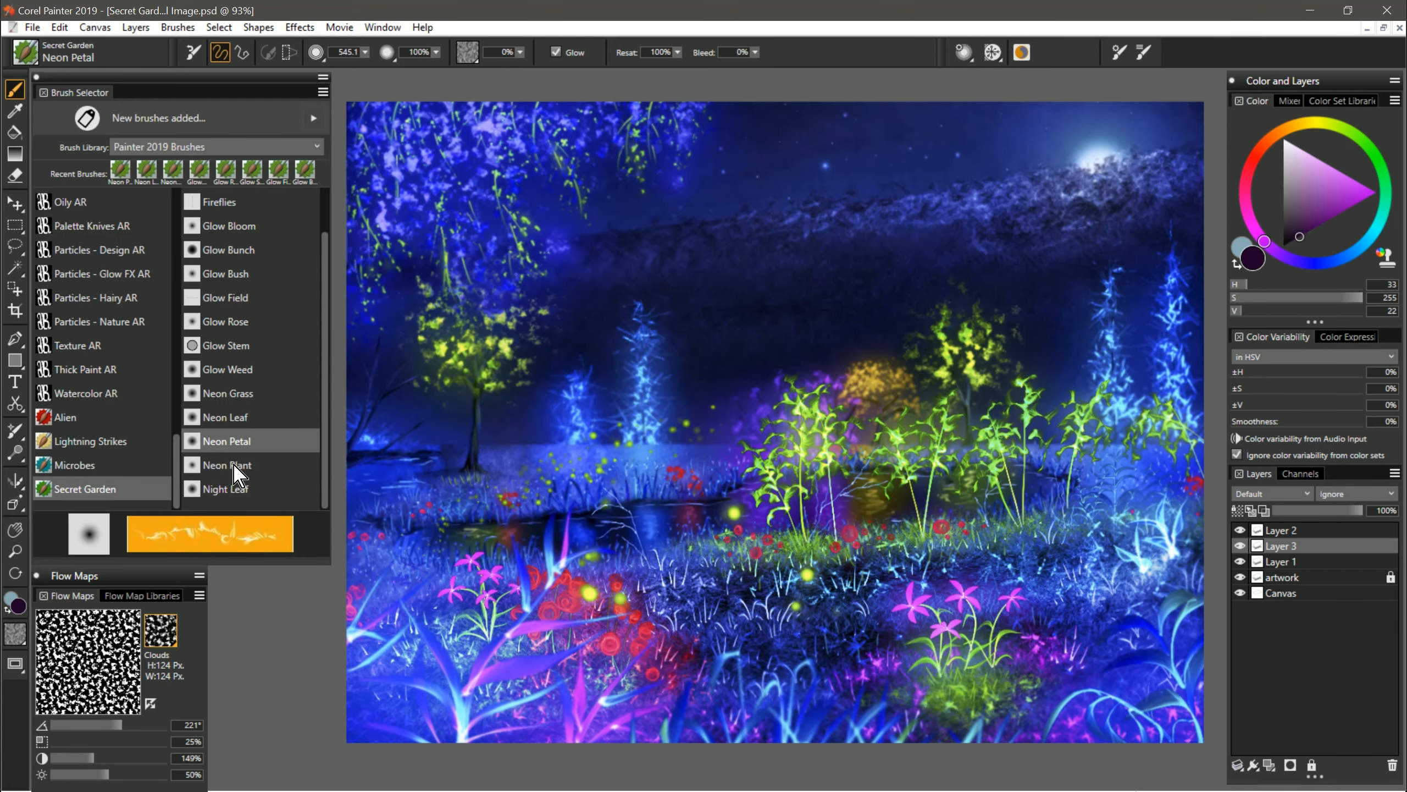
# - Paint a branching plant at the pond's edge with the Neon Plant brush in dark yellow (H 137, S 255, V 39)
pyautogui.click(233, 466)
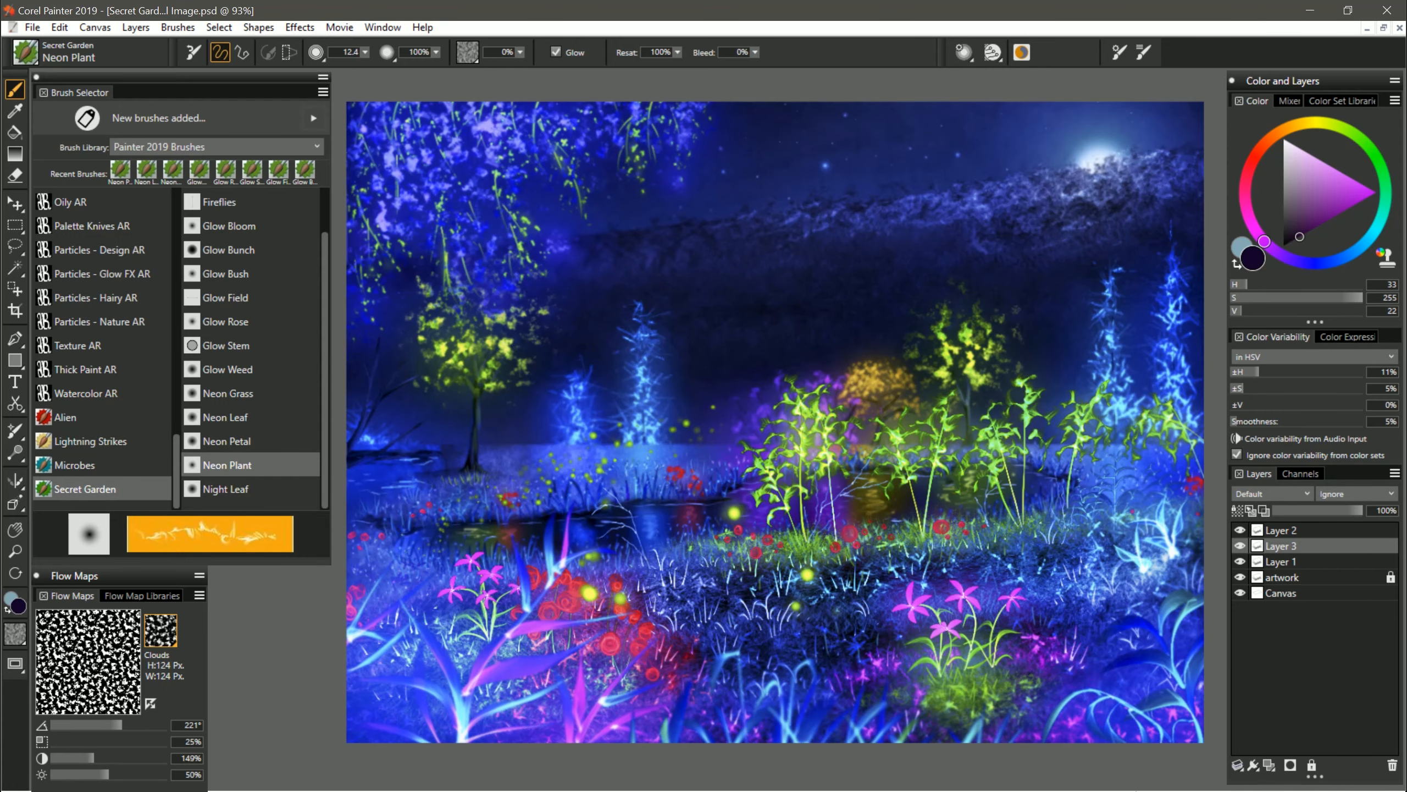
pyautogui.moveTo(1356, 143); pyautogui.dragTo(1332, 125)
pyautogui.moveTo(1332, 218)
pyautogui.mouseDown()
pyautogui.moveTo(1316, 240)
pyautogui.moveTo(1313, 229)
pyautogui.mouseUp()
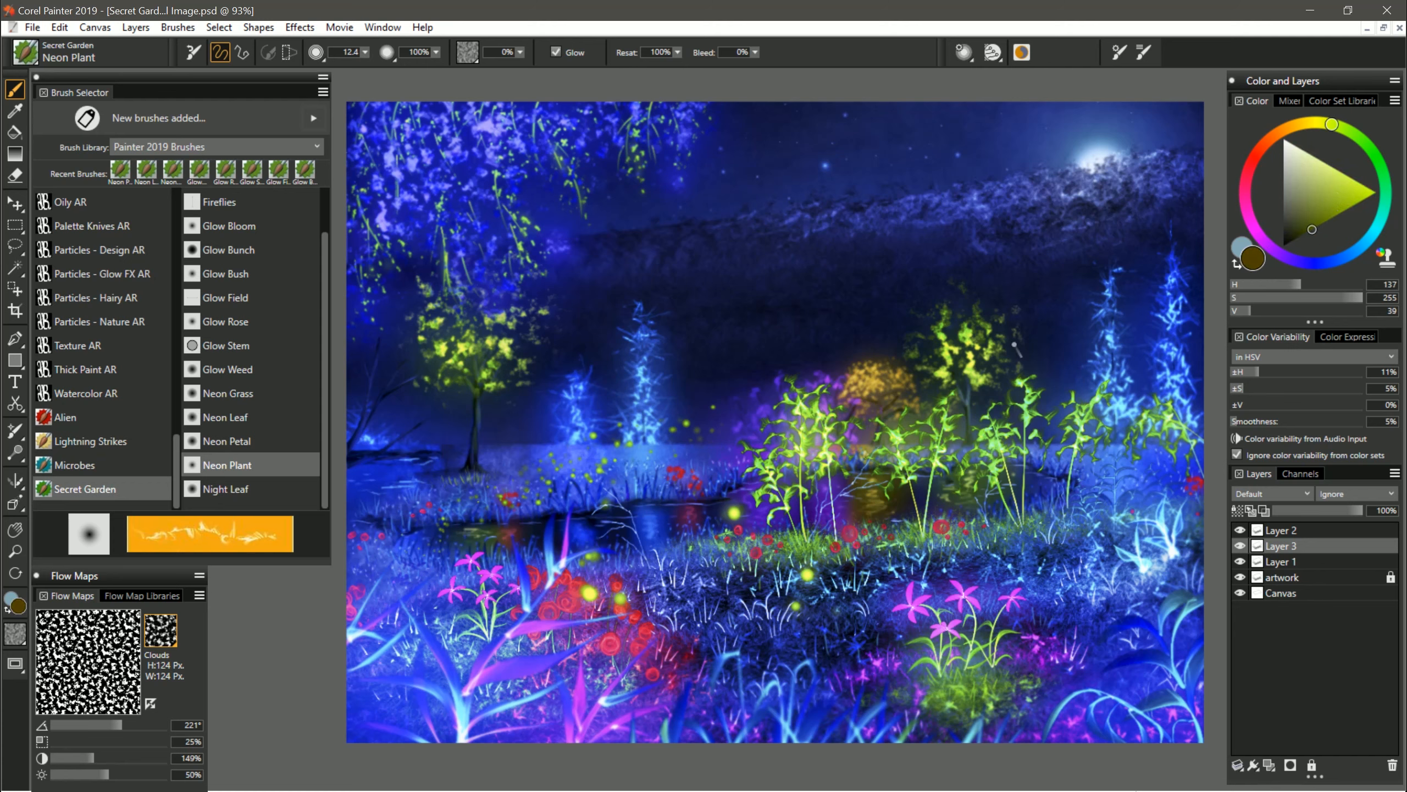
pyautogui.moveTo(703, 540)
pyautogui.mouseDown()
pyautogui.moveTo(694, 503)
pyautogui.moveTo(650, 489)
pyautogui.moveTo(718, 516)
pyautogui.moveTo(690, 495)
pyautogui.moveTo(706, 428)
pyautogui.moveTo(705, 453)
pyautogui.moveTo(725, 447)
pyautogui.moveTo(717, 498)
pyautogui.moveTo(698, 449)
pyautogui.moveTo(654, 415)
pyautogui.mouseUp()
pyautogui.moveTo(682, 488)
pyautogui.mouseDown()
pyautogui.moveTo(622, 486)
pyautogui.moveTo(733, 491)
pyautogui.moveTo(656, 524)
pyautogui.mouseUp()
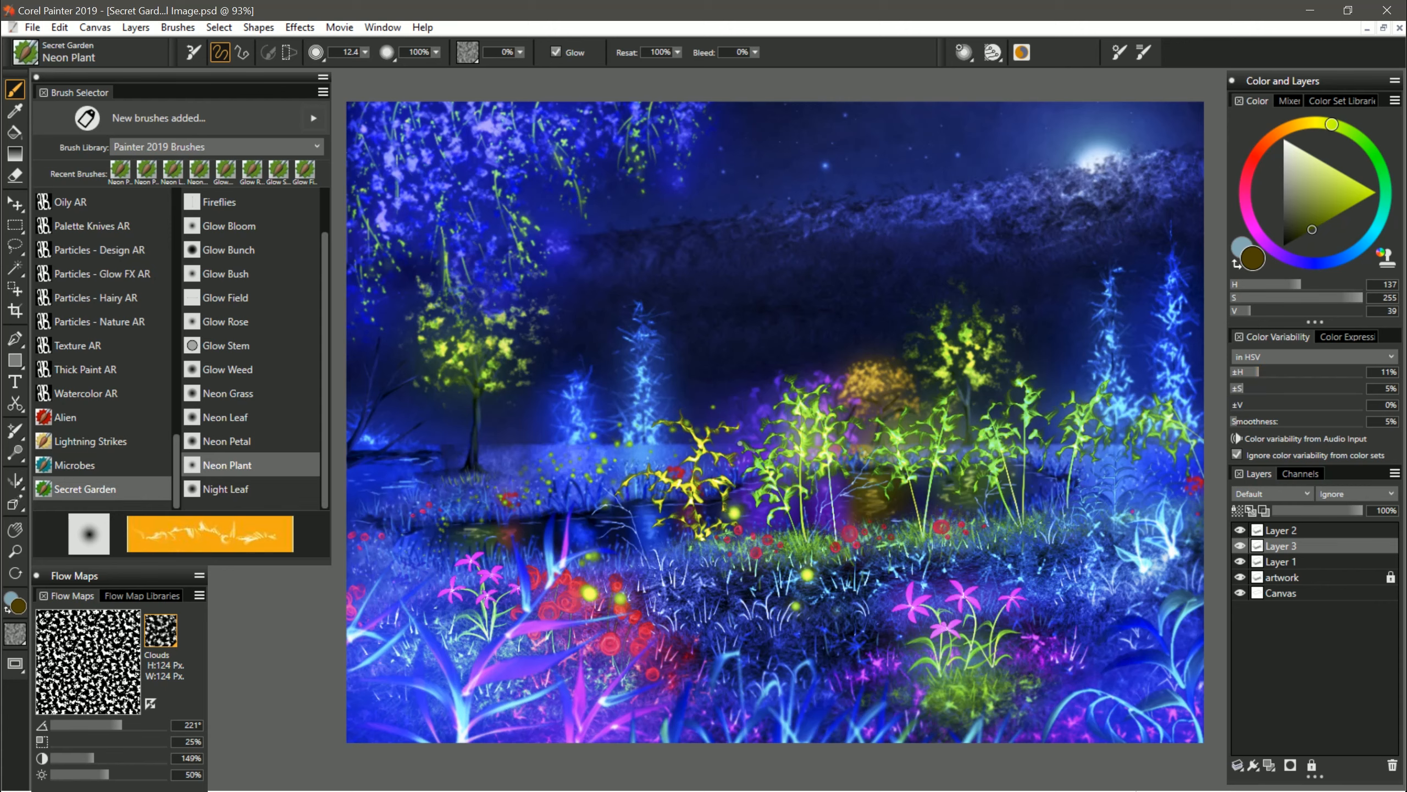
# - Set the Neon Plant brush's hue variability to 38% and Layer 3's composite method to Screen
pyautogui.click(1332, 371)
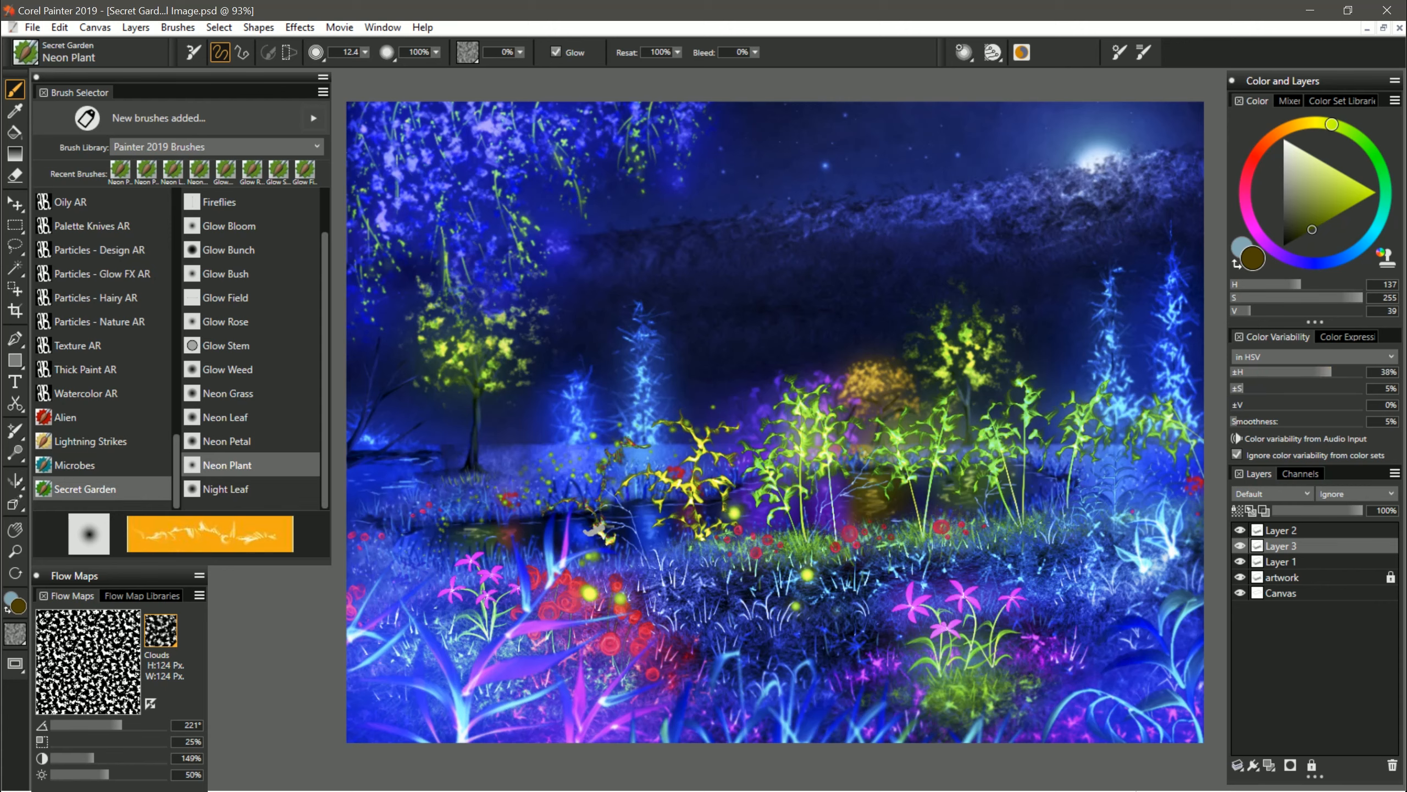
pyautogui.click(1273, 493)
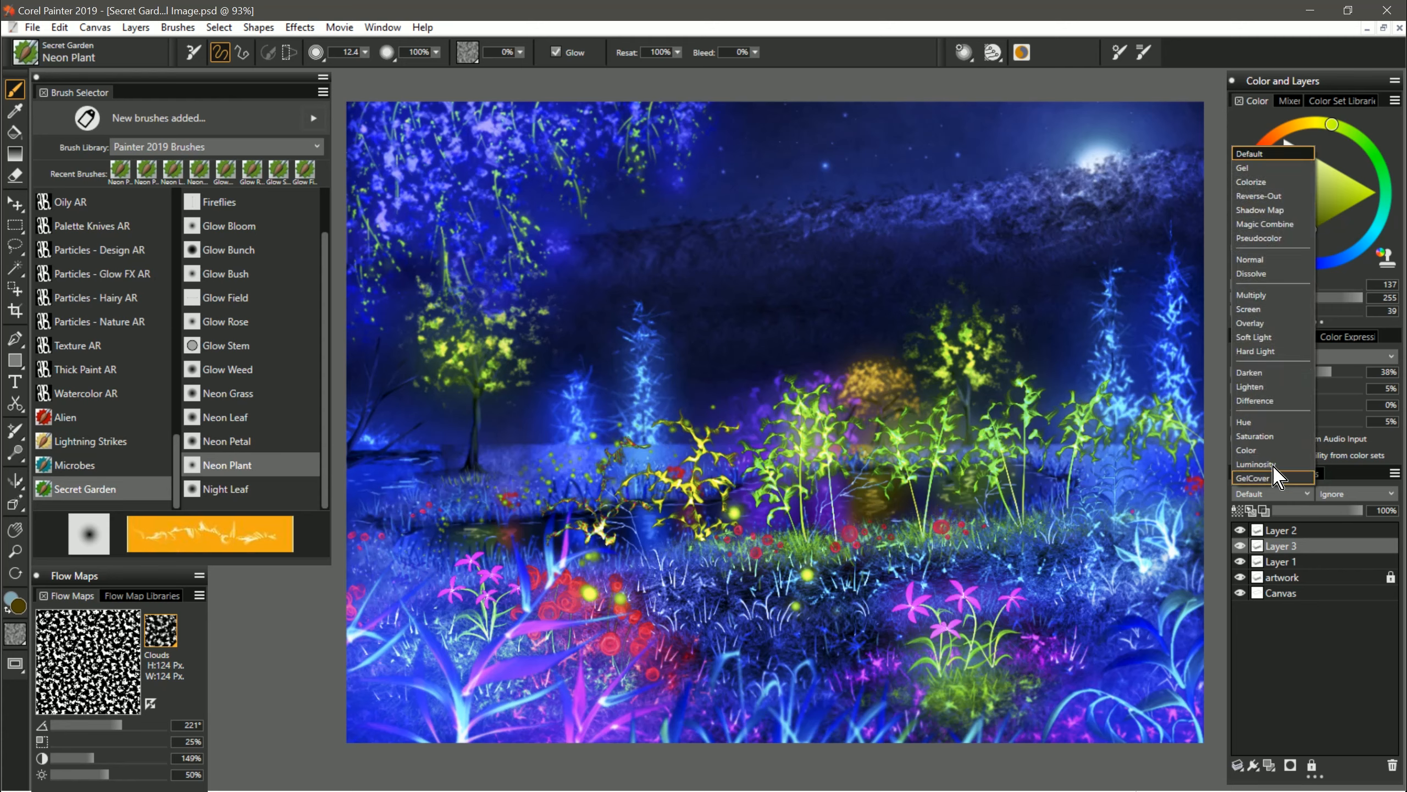
pyautogui.click(1252, 309)
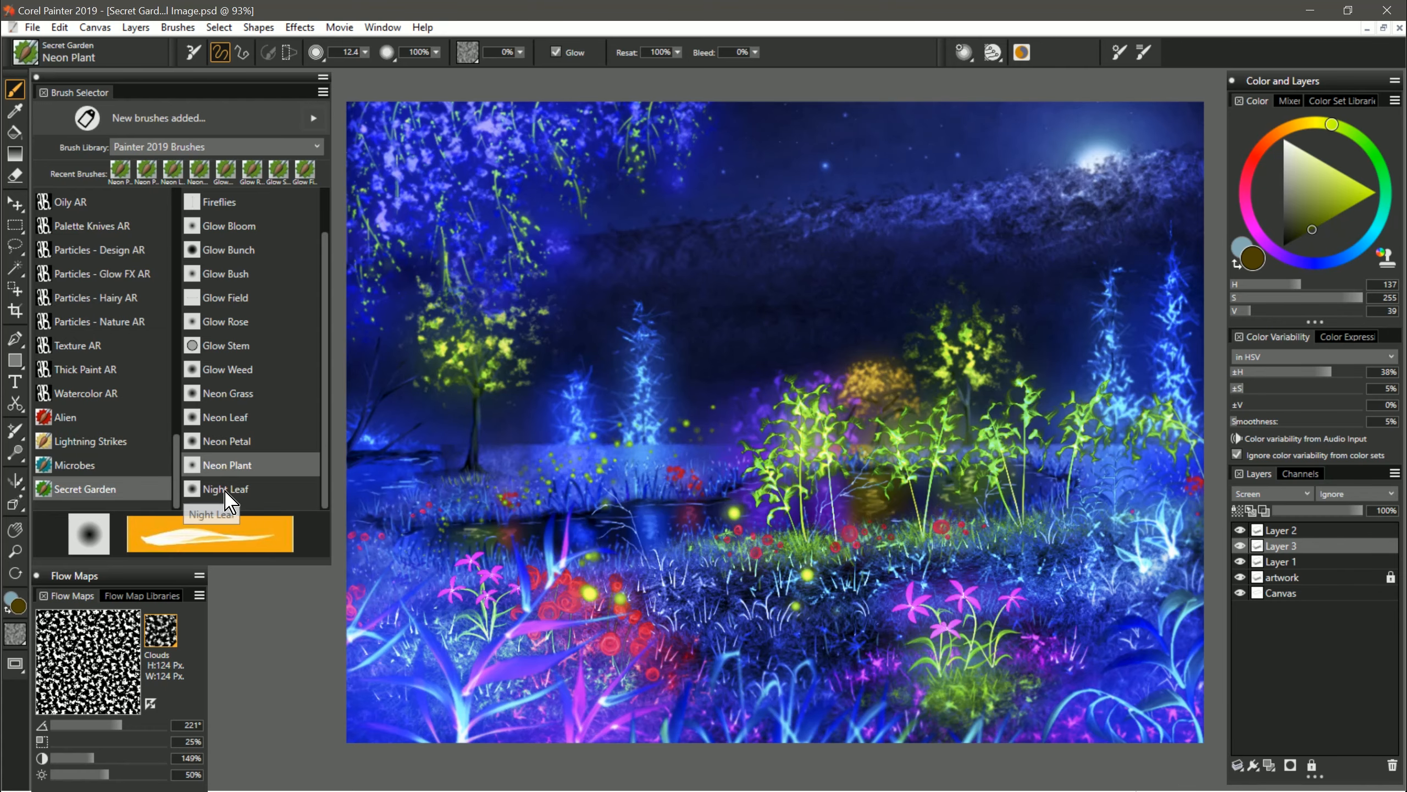
# - Paint a spray of curved leaves at the pond's near bank with the Night Leaf brush in dark teal (H 227, S 255, V 32)
pyautogui.click(225, 491)
pyautogui.click(1359, 248)
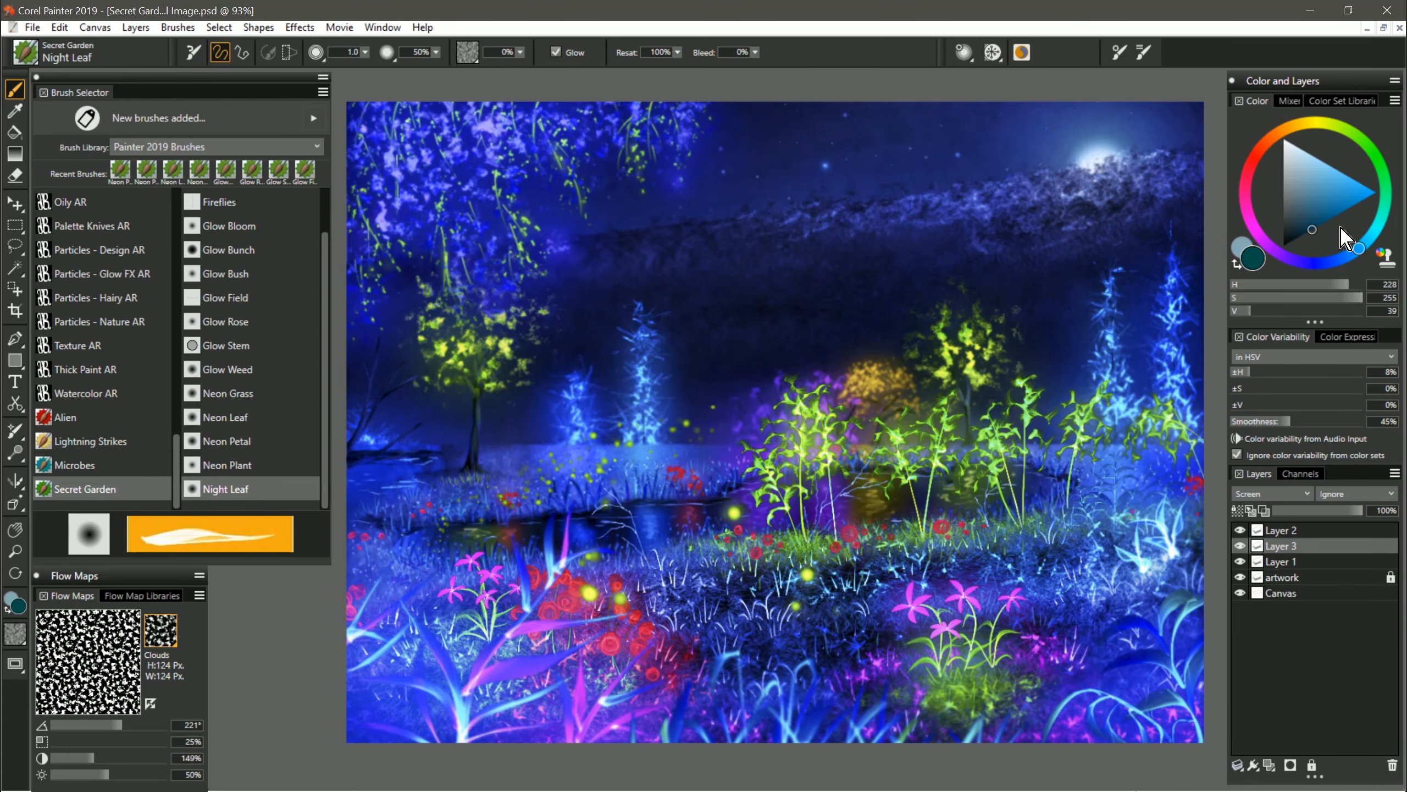
pyautogui.click(1307, 233)
pyautogui.moveTo(665, 556)
pyautogui.mouseDown()
pyautogui.moveTo(638, 493)
pyautogui.moveTo(577, 502)
pyautogui.mouseUp()
pyautogui.moveTo(668, 554)
pyautogui.mouseDown()
pyautogui.moveTo(737, 490)
pyautogui.moveTo(742, 502)
pyautogui.mouseUp()
pyautogui.moveTo(662, 548); pyautogui.dragTo(591, 532)
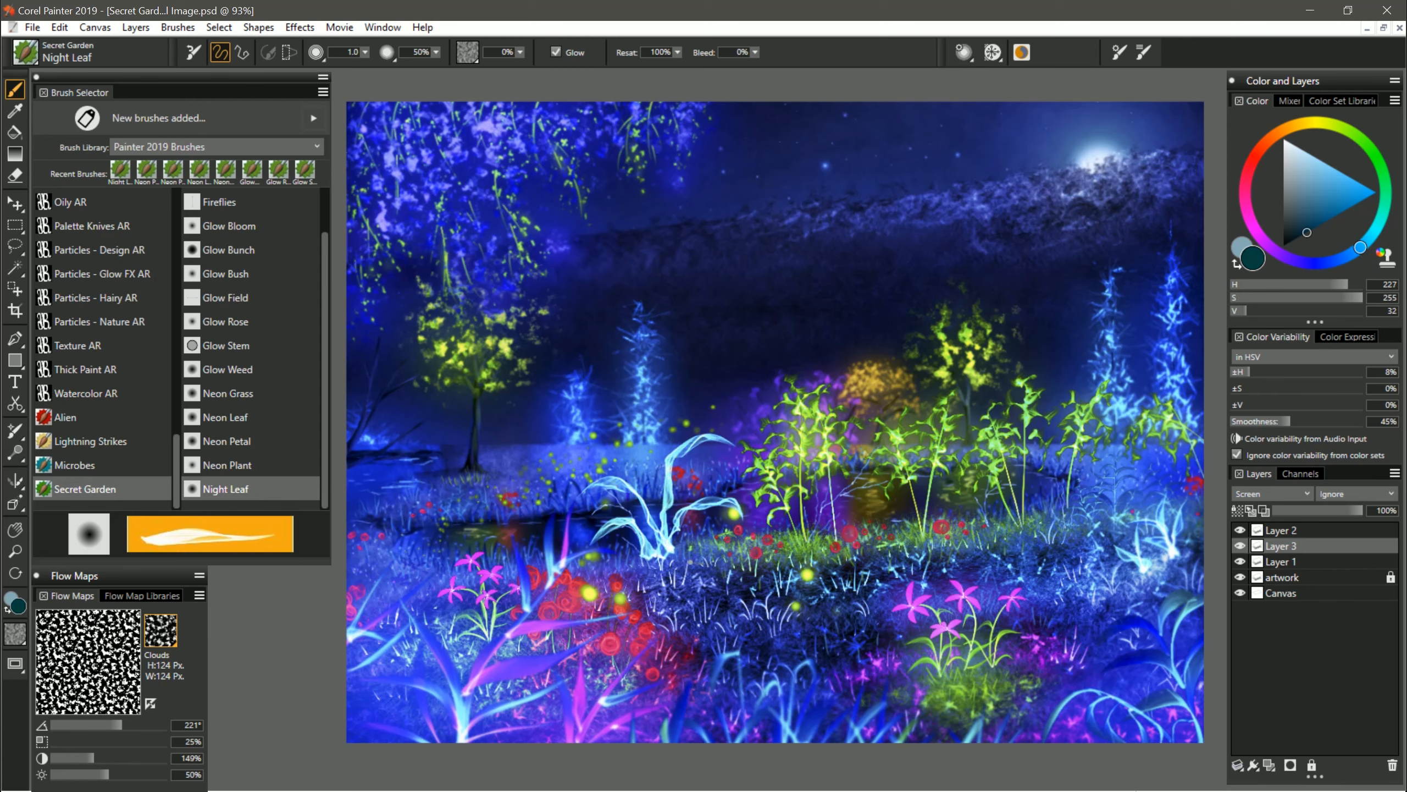